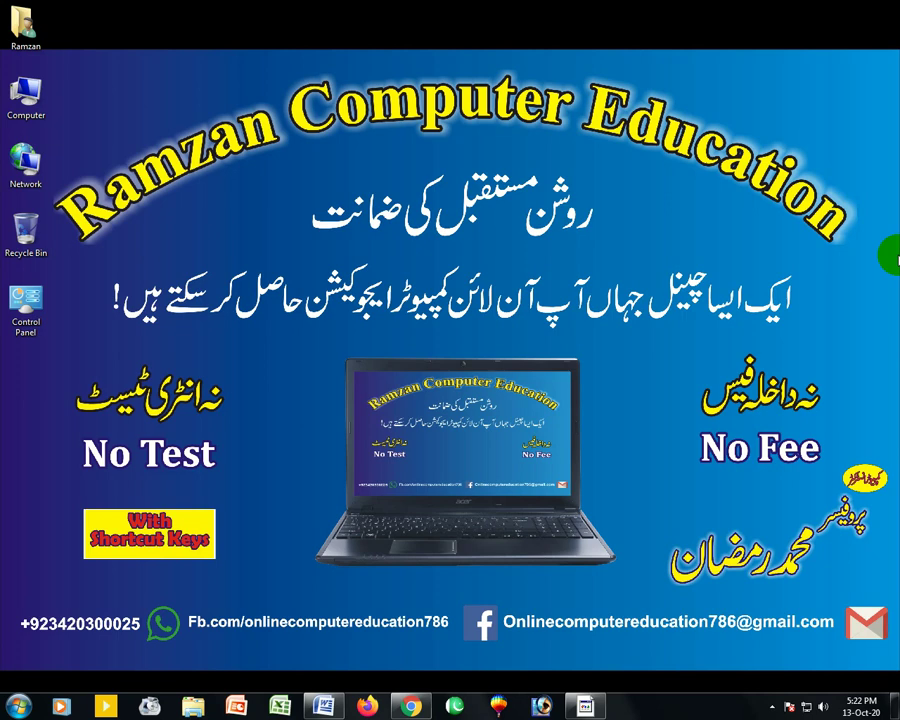
- Go over the Word lecture notes' formula list, from the Discuss Formulas heading down to Sum
{"action": "key", "text": "alt+Tab"}
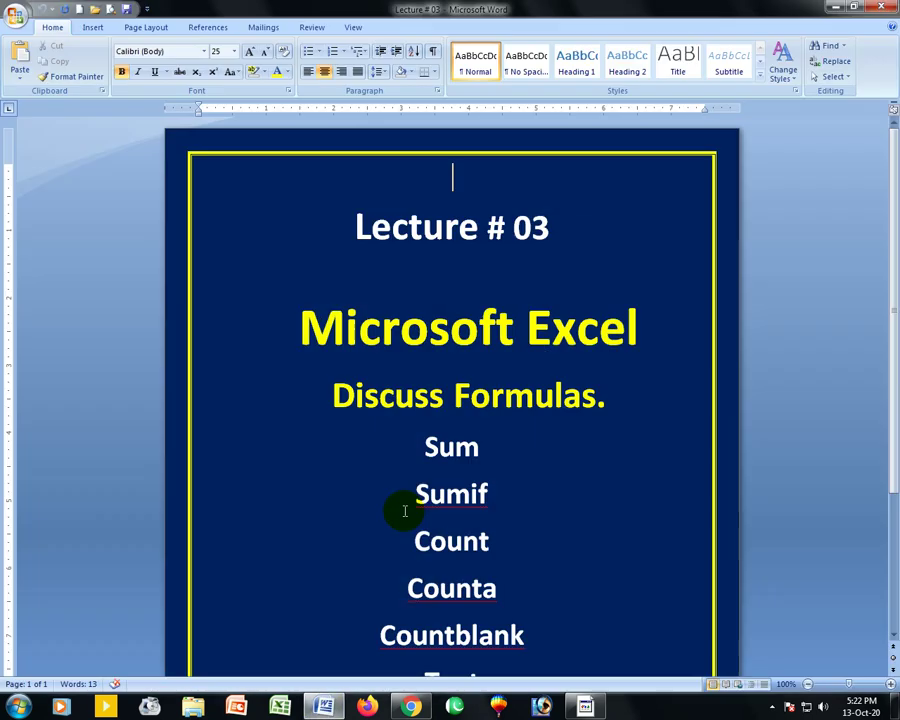
{"action": "scroll", "coordinate": [536, 464], "scroll_direction": "down", "scroll_amount": 1}
{"action": "scroll", "coordinate": [533, 467], "scroll_direction": "down", "scroll_amount": 1}
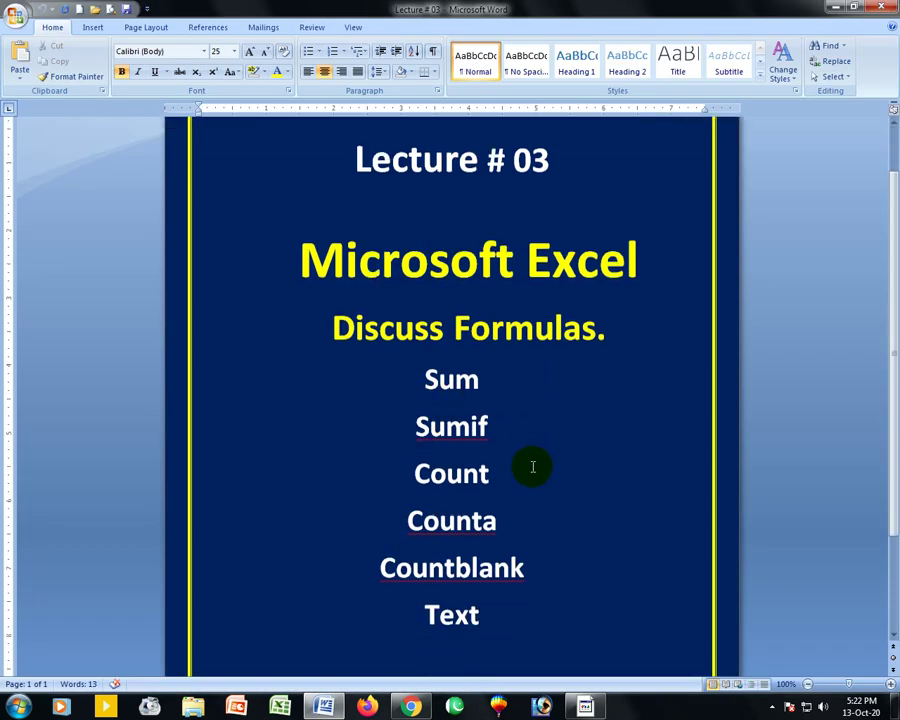
{"action": "left_click_drag", "start_coordinate": [328, 330], "coordinate": [580, 358]}
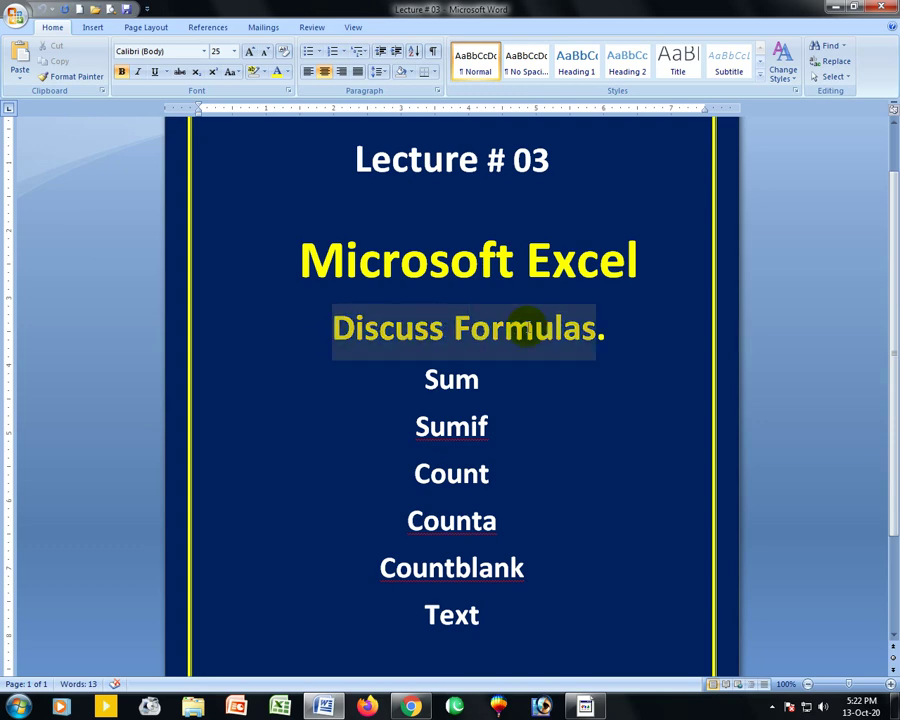
{"action": "left_click", "coordinate": [580, 358]}
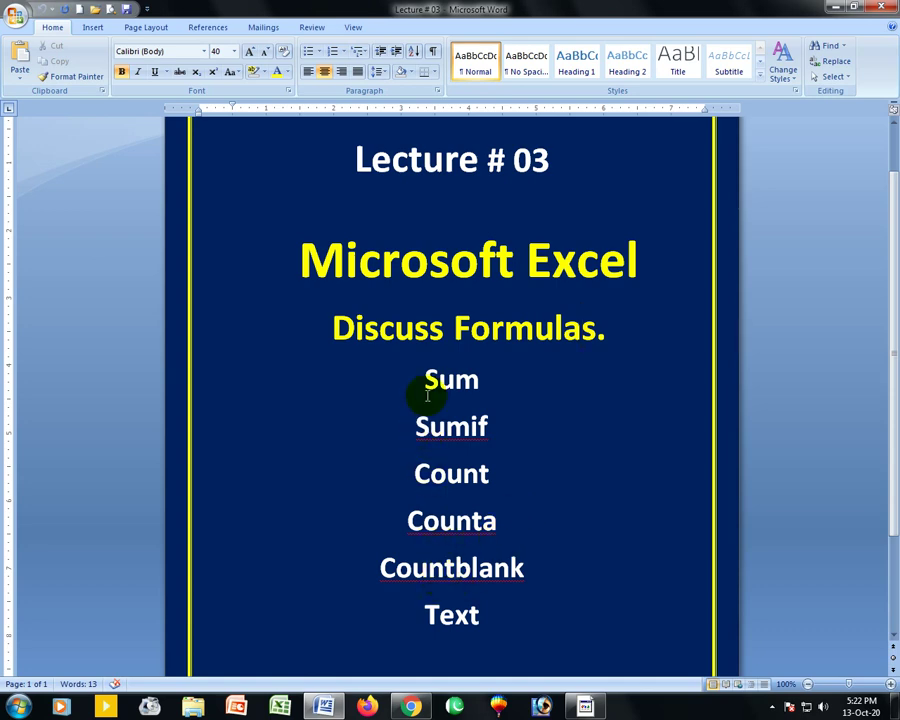
{"action": "left_click_drag", "start_coordinate": [427, 392], "coordinate": [470, 380]}
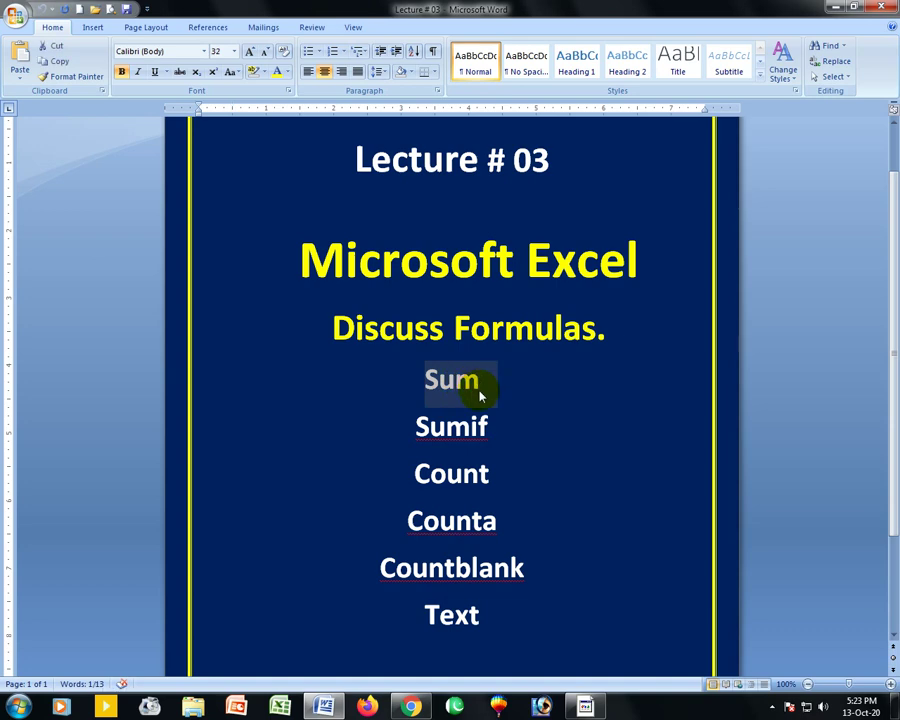
{"action": "left_click", "coordinate": [482, 390]}
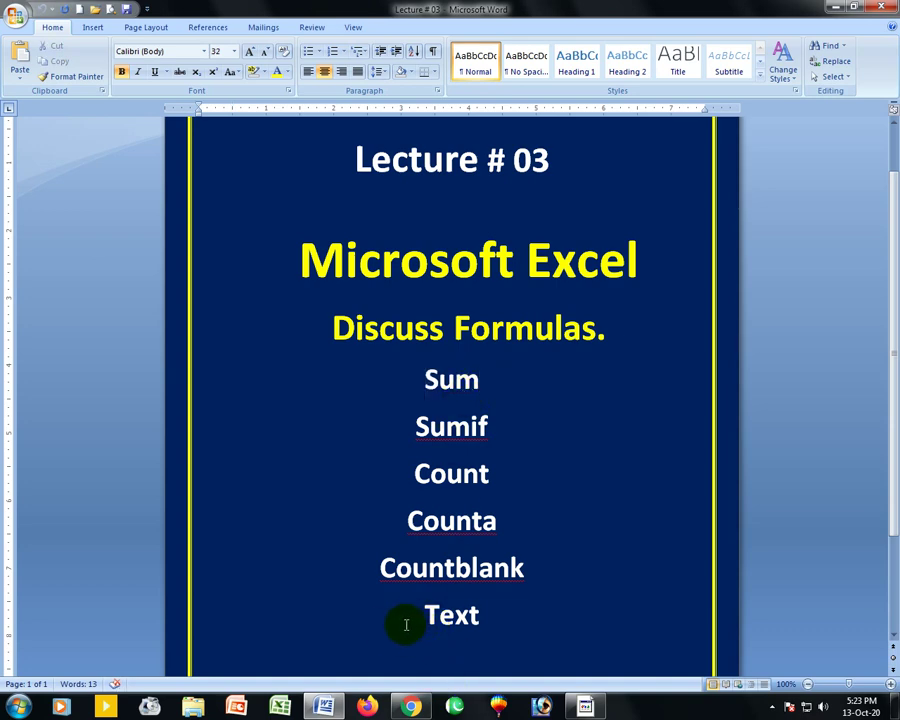
- In Excel, enter fourteen numbers (43, 5, 345 … 534) down column B starting at B3
{"action": "left_click", "coordinate": [280, 706]}
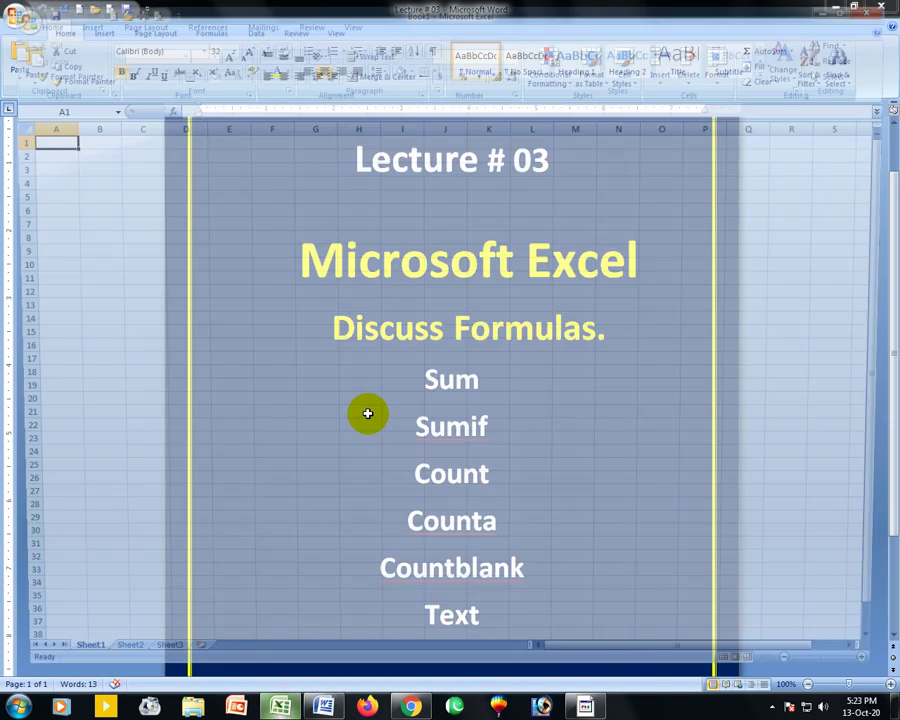
{"action": "scroll", "coordinate": [351, 430], "scroll_direction": "up", "scroll_amount": 5, "text": "ctrl"}
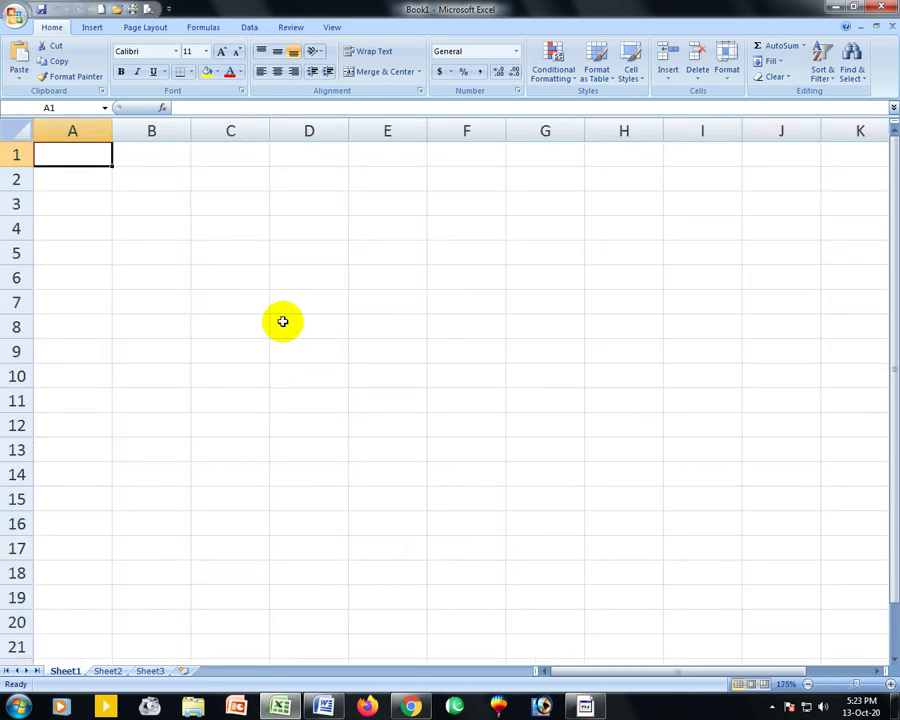
{"action": "left_click", "coordinate": [155, 208]}
{"action": "type", "text": "43 5 "}
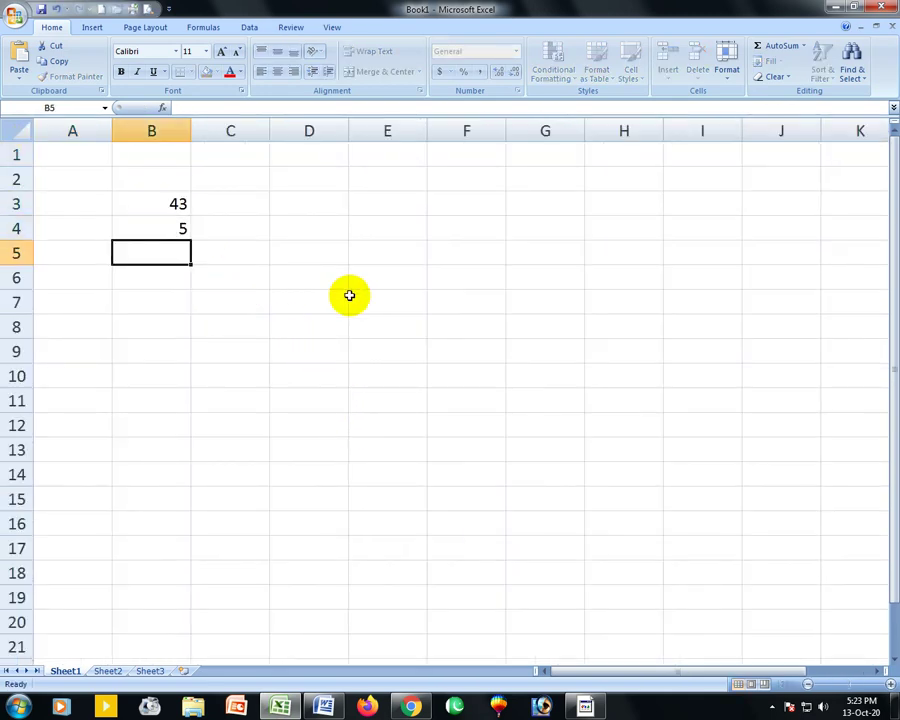
{"action": "type", "text": "345 34 5 436 3456 34 563 45 34 6534 634 534"}
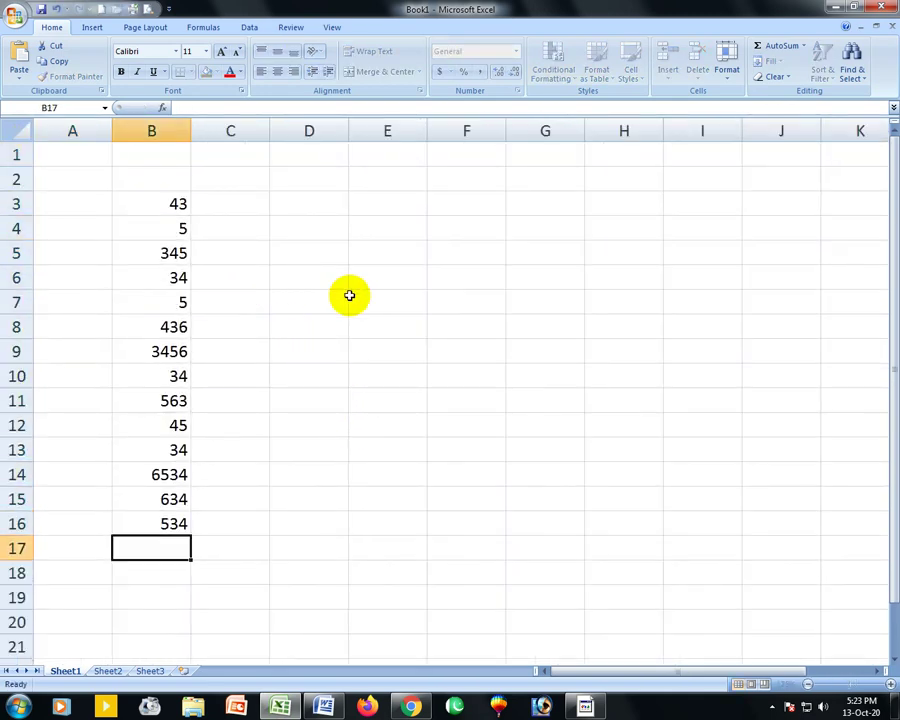
- Clear the values in cells B4, B7 and B12
{"action": "key", "text": "Up"}
{"action": "key", "text": "Up"}
{"action": "key", "text": "Up"}
{"action": "key", "text": "Up"}
{"action": "key", "text": "Up"}
{"action": "key", "text": "Up"}
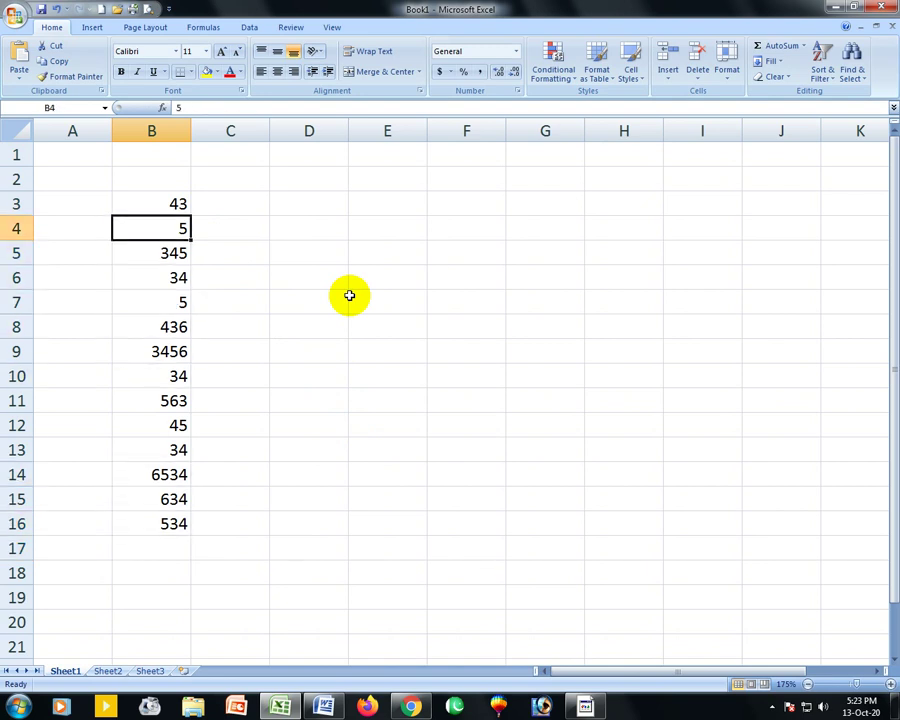
{"action": "key", "text": "Delete"}
{"action": "key", "text": "Down"}
{"action": "key", "text": "Down"}
{"action": "key", "text": "Down"}
{"action": "key", "text": "Delete"}
{"action": "key", "text": "Down"}
{"action": "key", "text": "Down"}
{"action": "key", "text": "Down"}
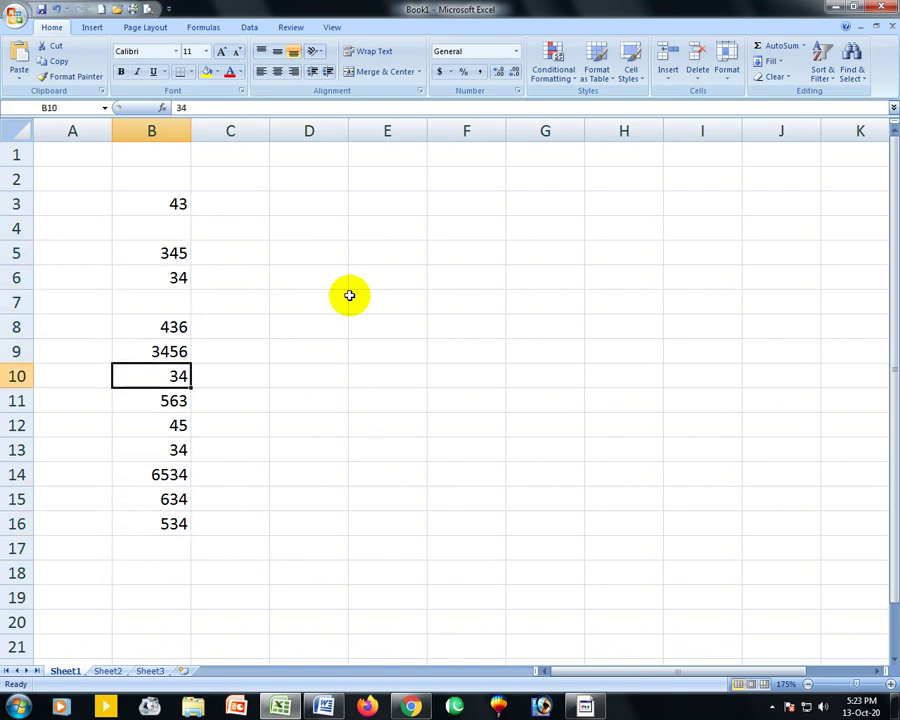
{"action": "key", "text": "Down"}
{"action": "key", "text": "Down"}
{"action": "key", "text": "Delete"}
{"action": "key", "text": "Down"}
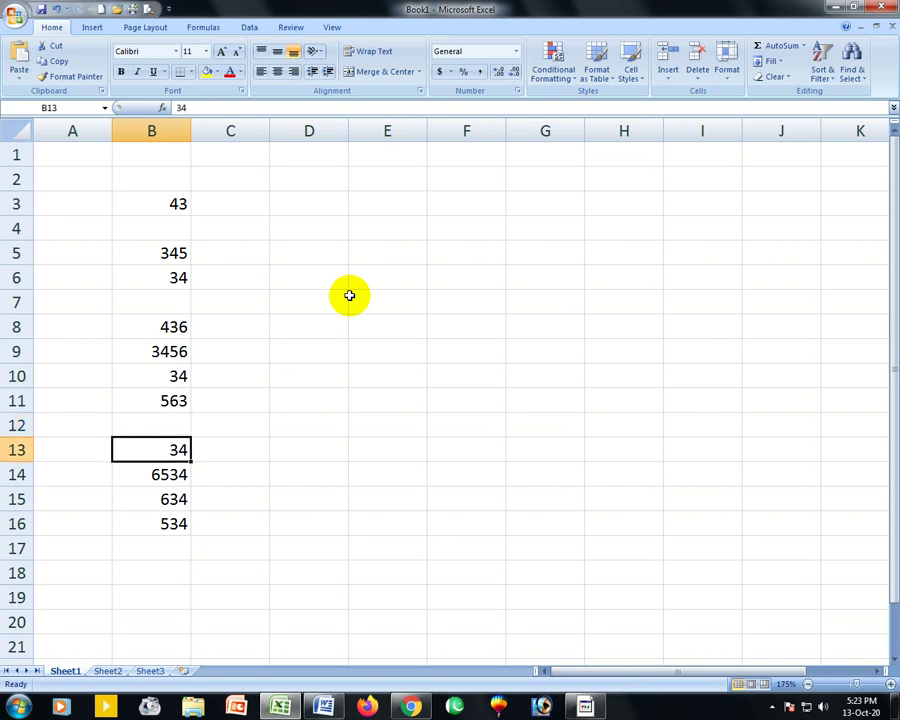
{"action": "key", "text": "Down"}
{"action": "key", "text": "Down"}
{"action": "key", "text": "Down"}
- Enter the names Ahmer in B7, Tariq in B2 and Hussnain in B16
{"action": "type", "text": "Nice"}
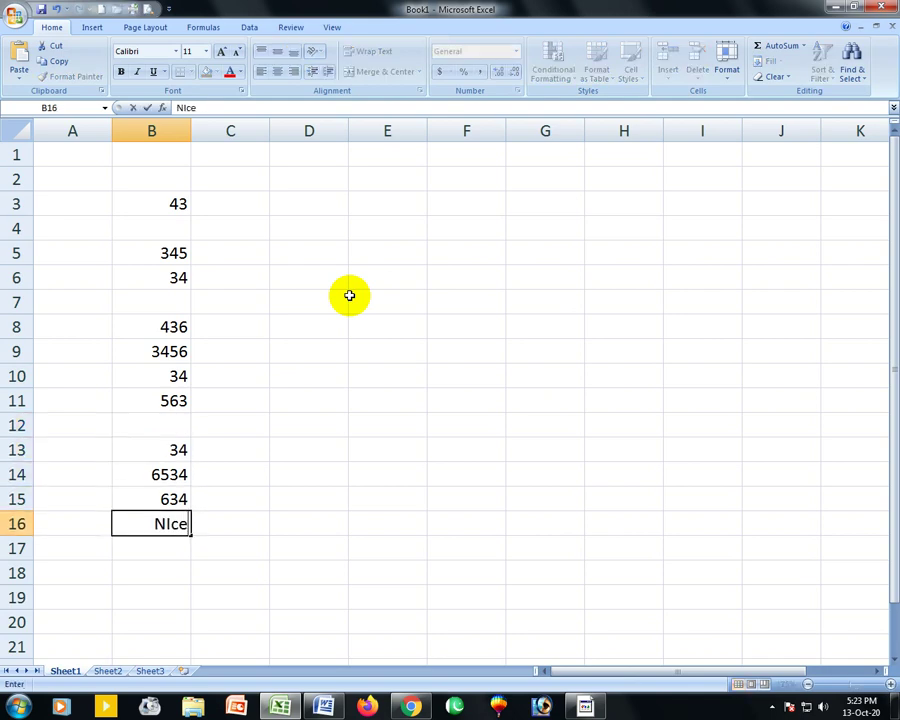
{"action": "key", "text": "Up"}
{"action": "key", "text": "Up"}
{"action": "key", "text": "Up"}
{"action": "key", "text": "Up"}
{"action": "key", "text": "Up"}
{"action": "key", "text": "Up"}
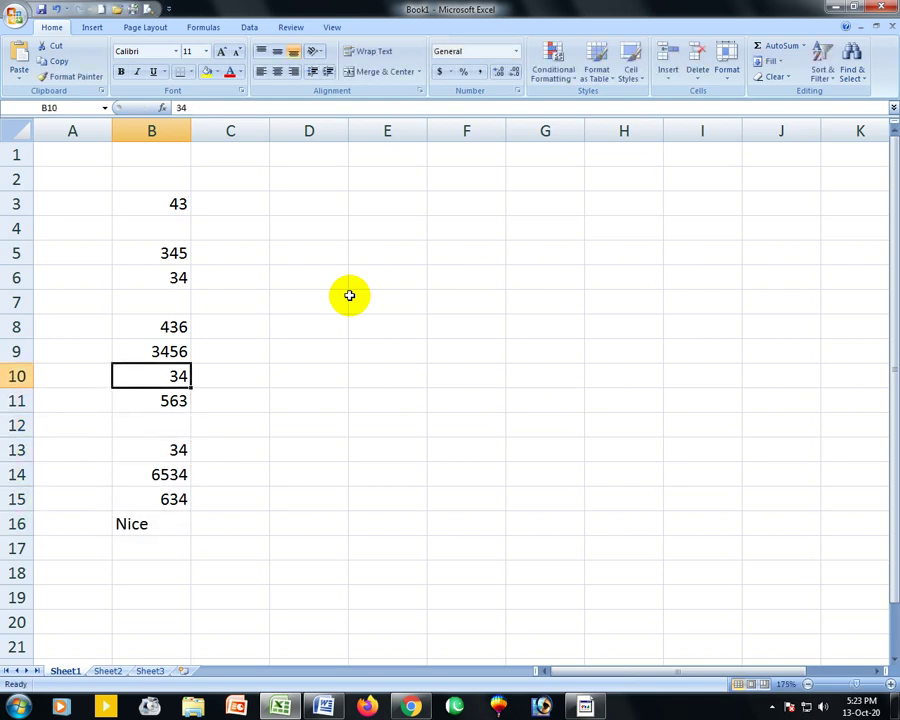
{"action": "key", "text": "Up"}
{"action": "key", "text": "Up"}
{"action": "key", "text": "Up"}
{"action": "type", "text": "Ahmer"}
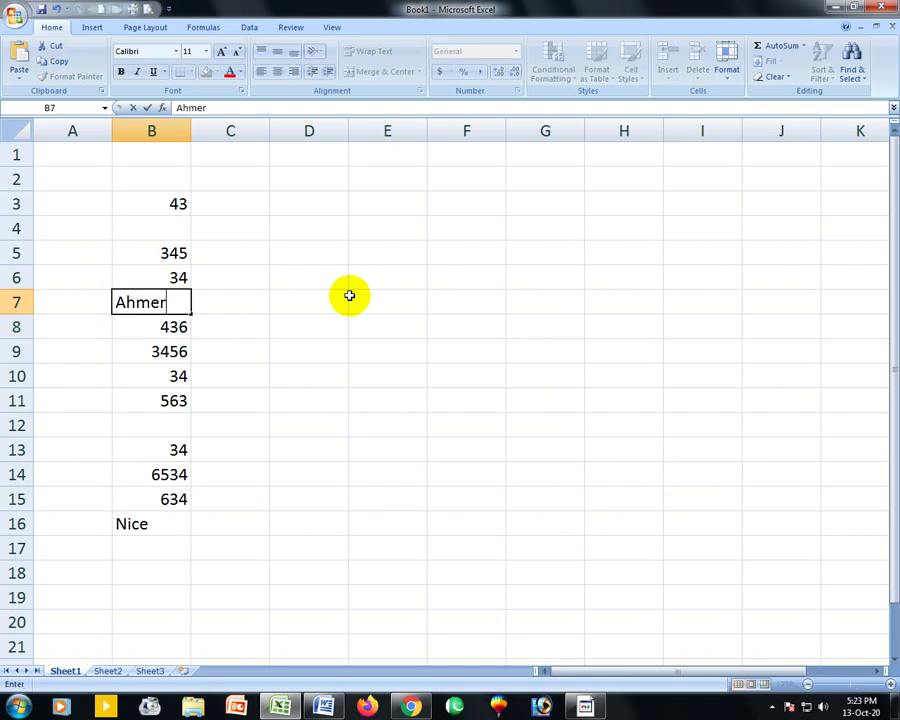
{"action": "key", "text": "Up"}
{"action": "key", "text": "Up"}
{"action": "key", "text": "Up"}
{"action": "key", "text": "Up"}
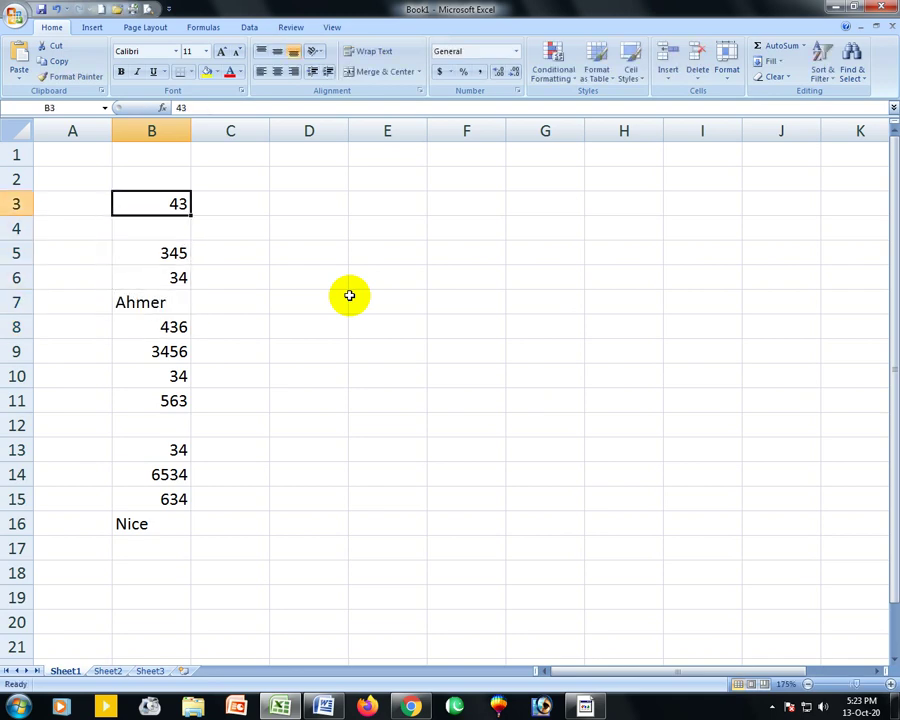
{"action": "key", "text": "Up"}
{"action": "type", "text": "Tariq"}
{"action": "key", "text": "Return"}
{"action": "key", "text": "Down"}
{"action": "key", "text": "Down"}
{"action": "key", "text": "Down"}
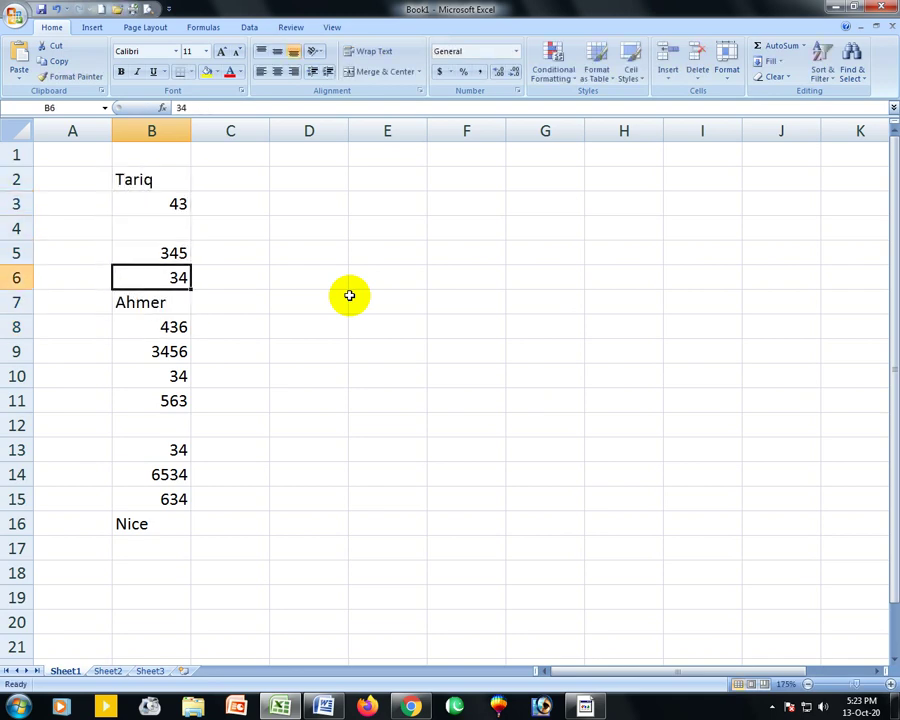
{"action": "key", "text": "Down"}
{"action": "key", "text": "Down"}
{"action": "key", "text": "Down"}
{"action": "type", "text": "Huss"}
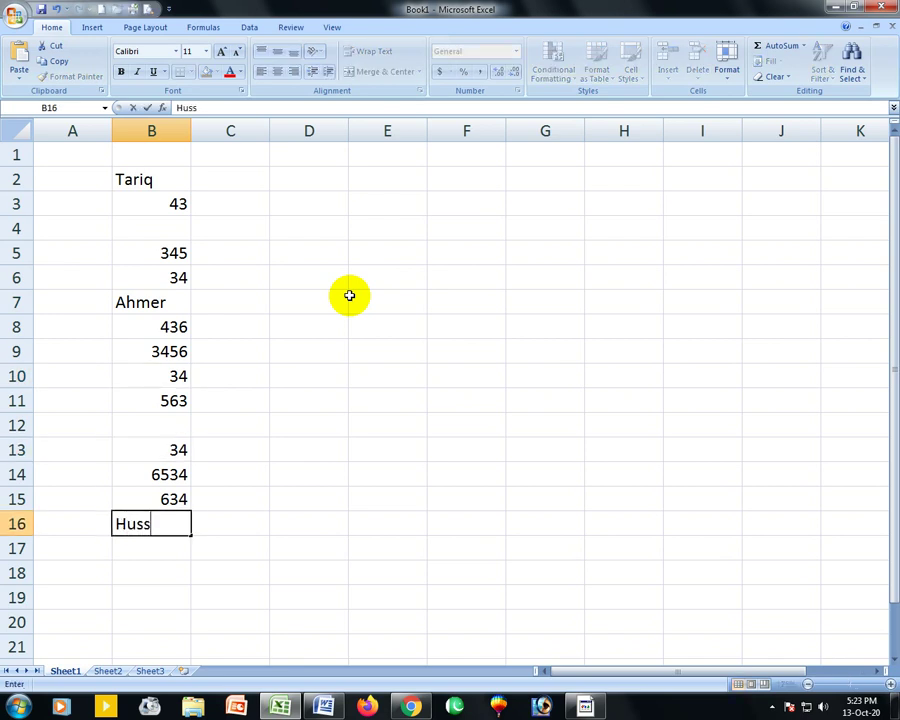
{"action": "type", "text": "nain"}
{"action": "key", "text": "Return"}
- Enter the name Amjad in cell B11
{"action": "key", "text": "Up"}
{"action": "key", "text": "Up"}
{"action": "key", "text": "Up"}
{"action": "key", "text": "Up"}
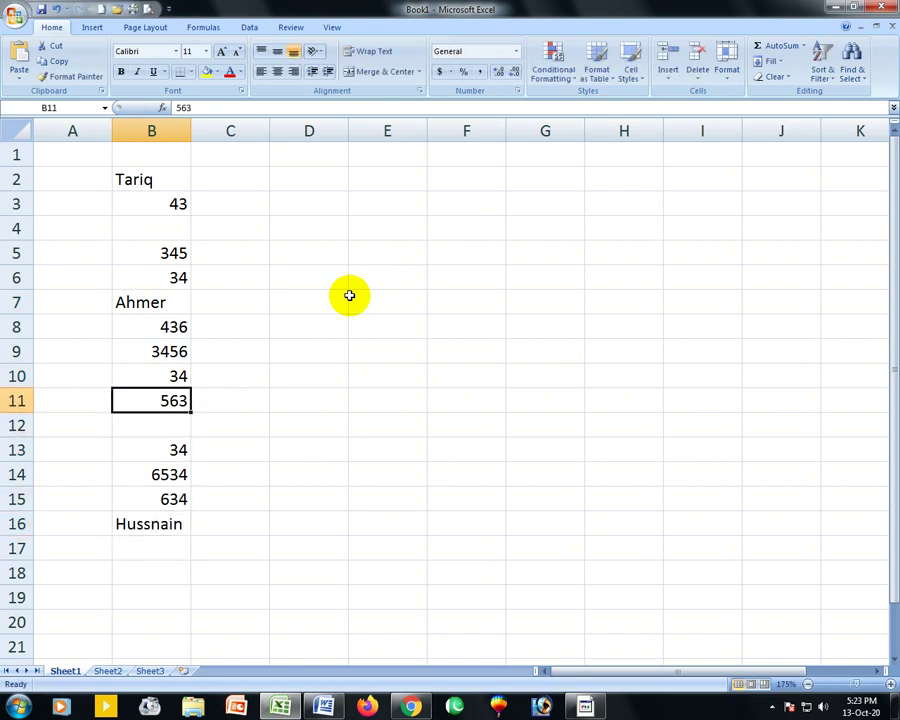
{"action": "key", "text": "Up"}
{"action": "key", "text": "Up"}
{"action": "key", "text": "Left"}
{"action": "key", "text": "Down"}
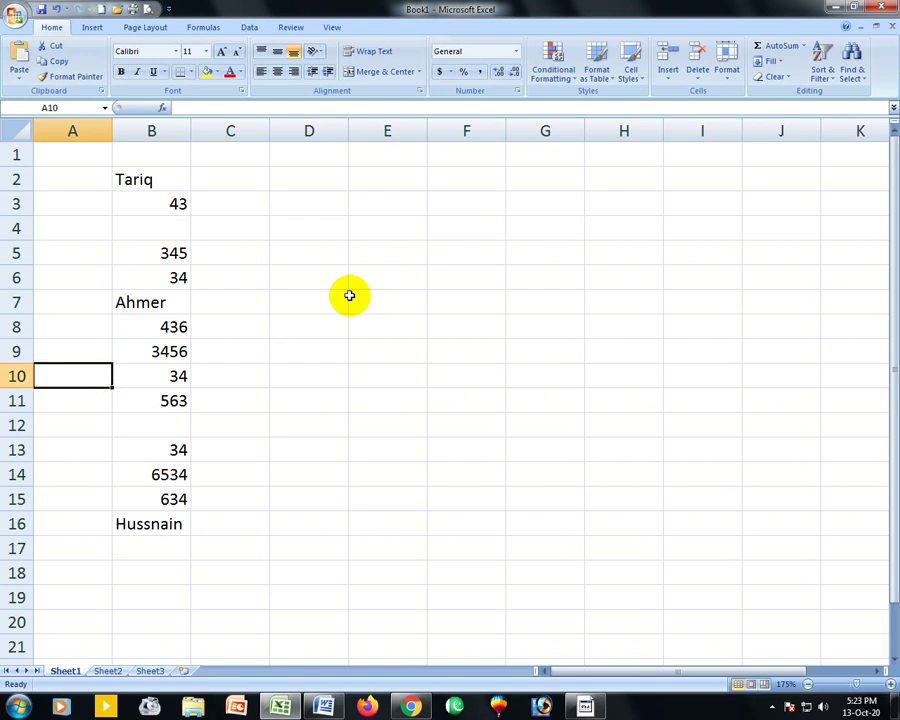
{"action": "key", "text": "Right"}
{"action": "key", "text": "Down"}
{"action": "type", "text": "Amjad"}
{"action": "key", "text": "Return"}
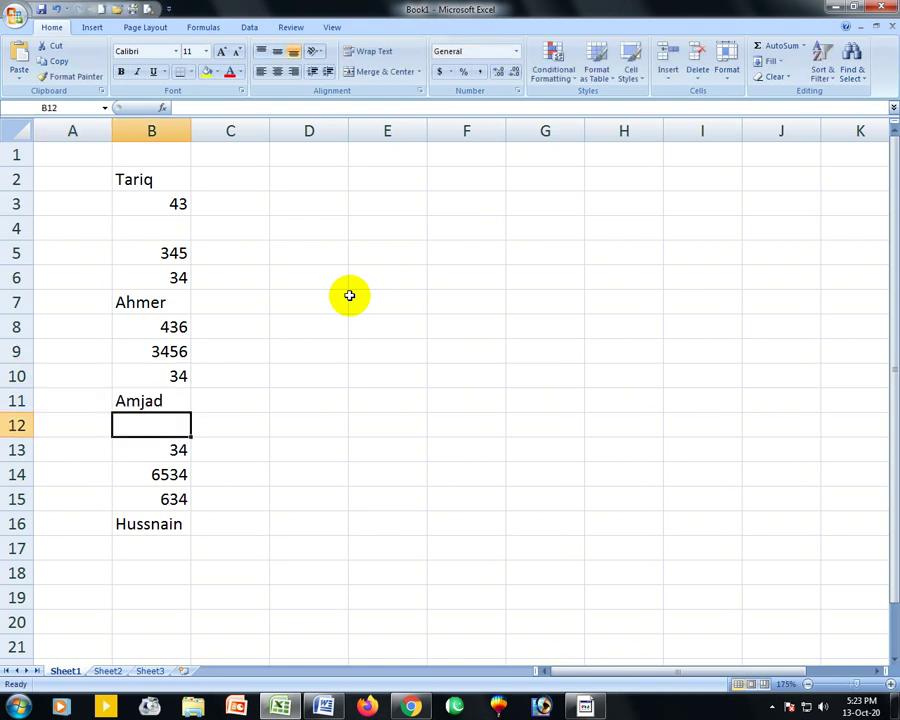
- Change column B numbers to 5435, 34543, 343453 and 5654 in B3, B5, B6 and B8
{"action": "key", "text": "Down"}
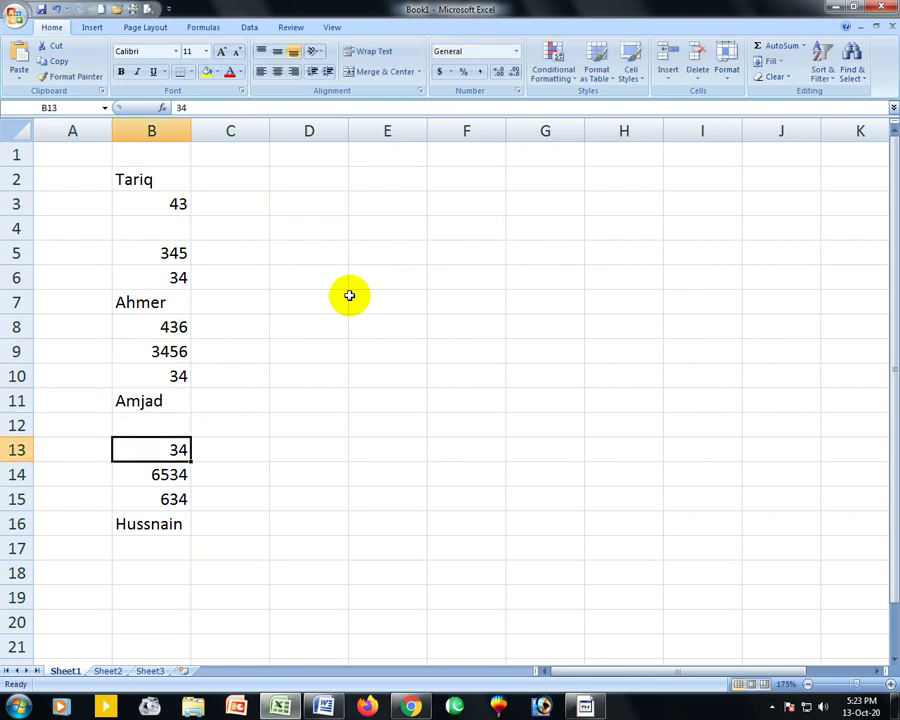
{"action": "key", "text": "Down"}
{"action": "key", "text": "Down"}
{"action": "key", "text": "Down"}
{"action": "key", "text": "Down"}
{"action": "key", "text": "Down"}
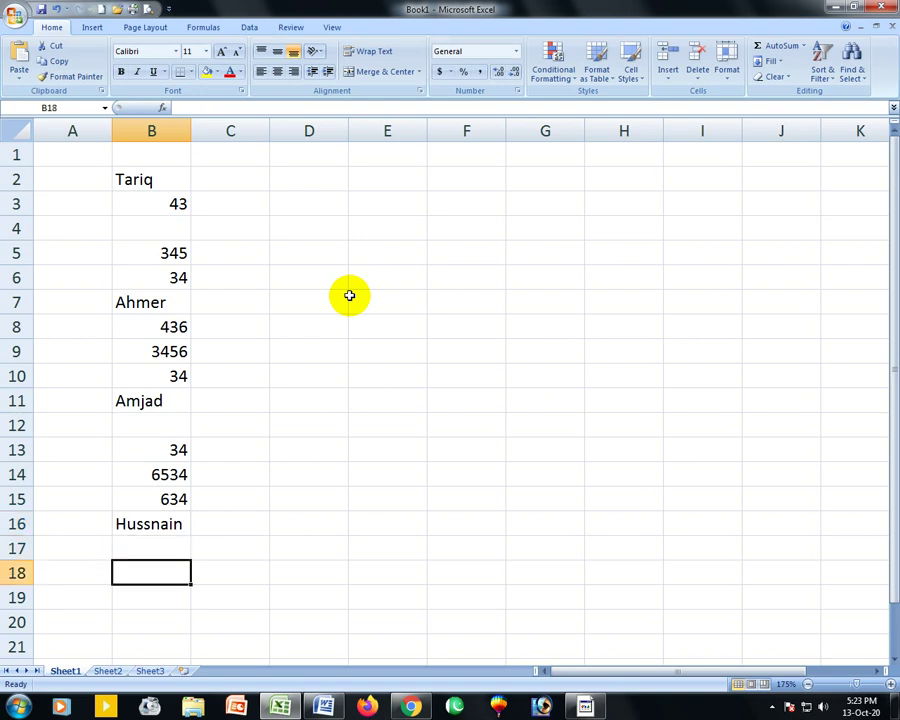
{"action": "key", "text": "Right"}
{"action": "key", "text": "Left"}
{"action": "key", "text": "Up"}
{"action": "key", "text": "Up"}
{"action": "key", "text": "Up"}
{"action": "key", "text": "Up"}
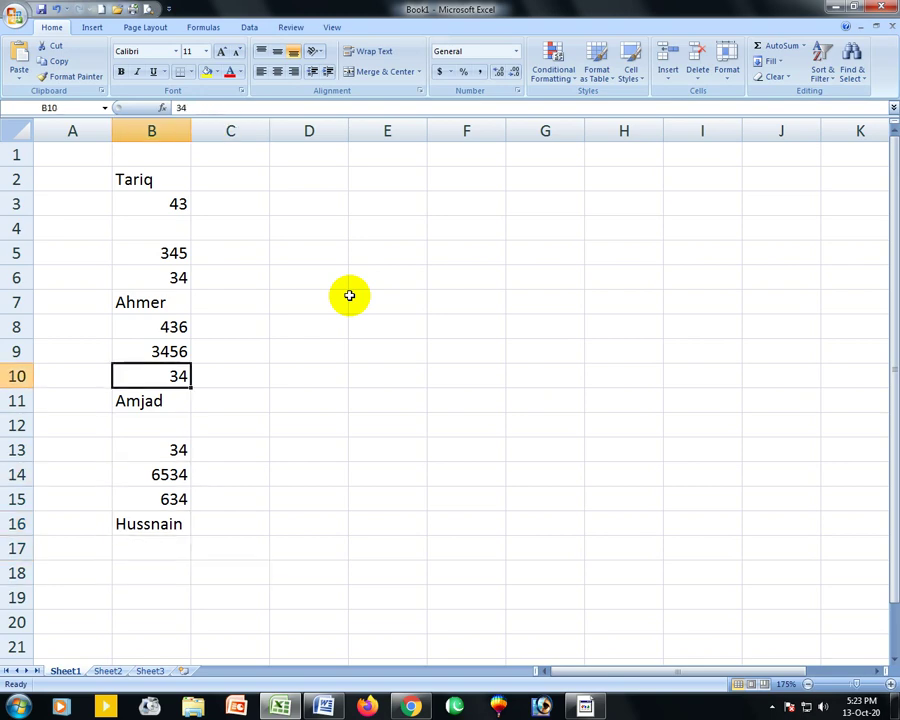
{"action": "key", "text": "Up"}
{"action": "key", "text": "Up"}
{"action": "key", "text": "Up"}
{"action": "key", "text": "Up"}
{"action": "type", "text": "5435"}
{"action": "key", "text": "Return"}
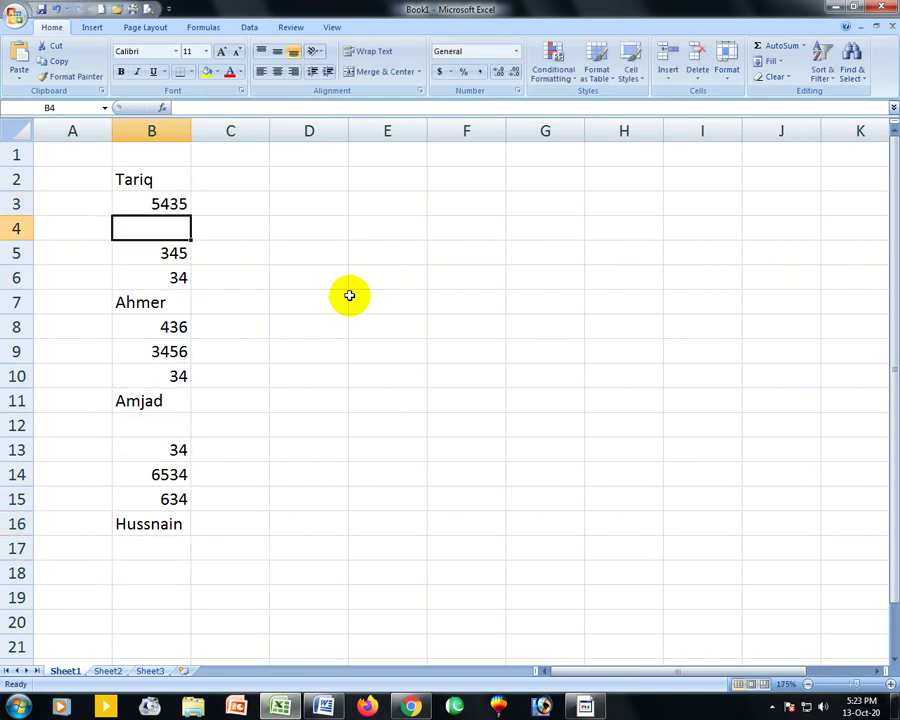
{"action": "key", "text": "Down"}
{"action": "key", "text": "Down"}
{"action": "type", "text": "343453"}
{"action": "key", "text": "Up"}
{"action": "type", "text": "34543"}
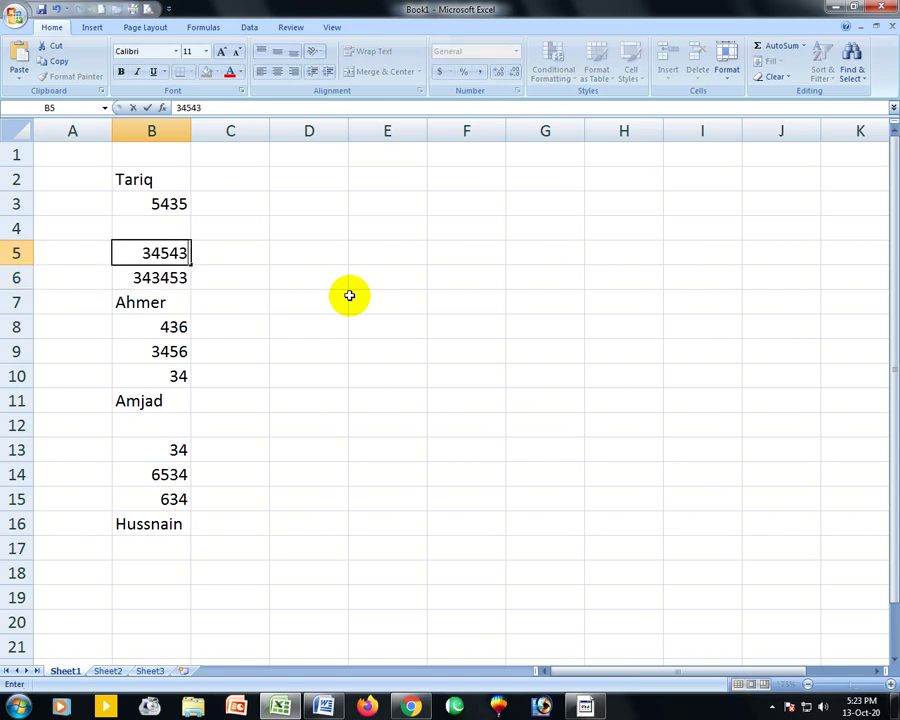
{"action": "key", "text": "Down"}
{"action": "key", "text": "Down"}
{"action": "key", "text": "Down"}
{"action": "type", "text": "5654"}
{"action": "key", "text": "Return"}
- Change B9 to 456546, B13 to 57567 and B15 to 65767
{"action": "type", "text": "45"}
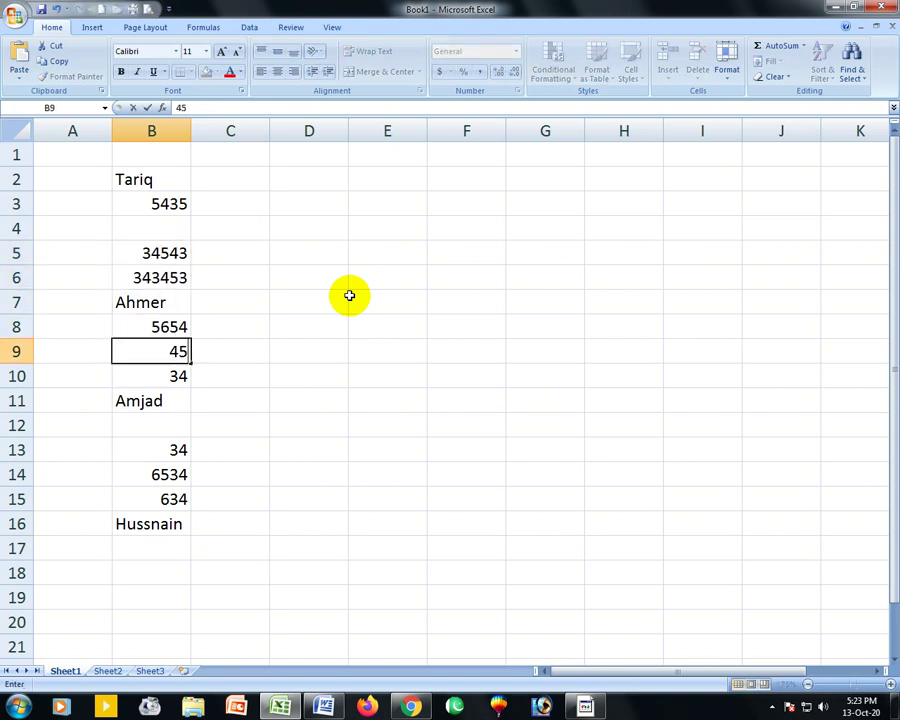
{"action": "type", "text": "6546"}
{"action": "key", "text": "Return"}
{"action": "key", "text": "Down"}
{"action": "key", "text": "Down"}
{"action": "key", "text": "Down"}
{"action": "type", "text": "57567"}
{"action": "key", "text": "Return"}
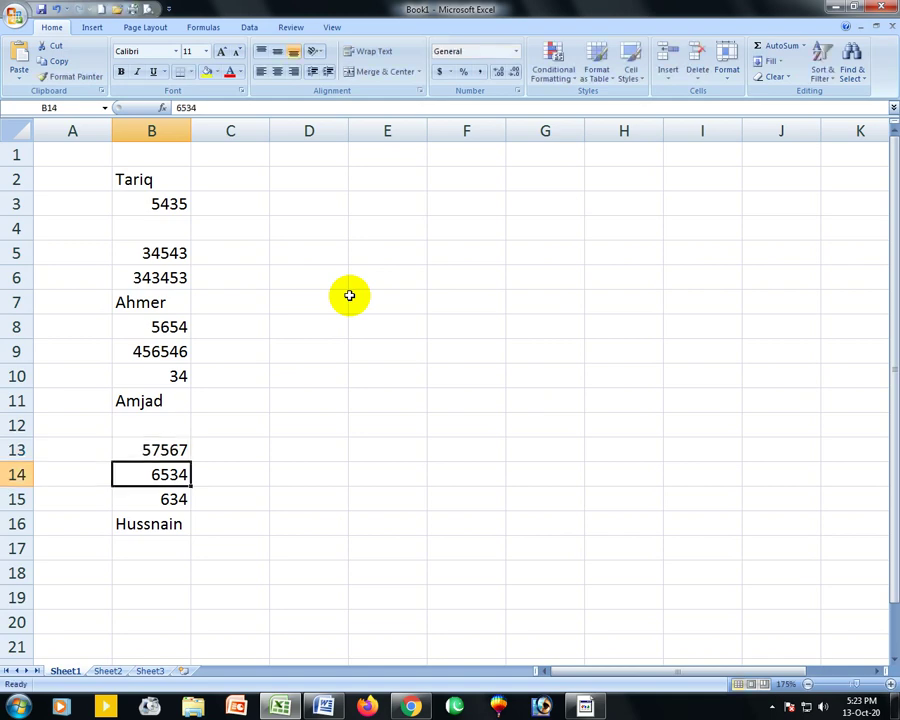
{"action": "key", "text": "Down"}
{"action": "type", "text": "65767"}
{"action": "key", "text": "Right"}
{"action": "key", "text": "Up"}
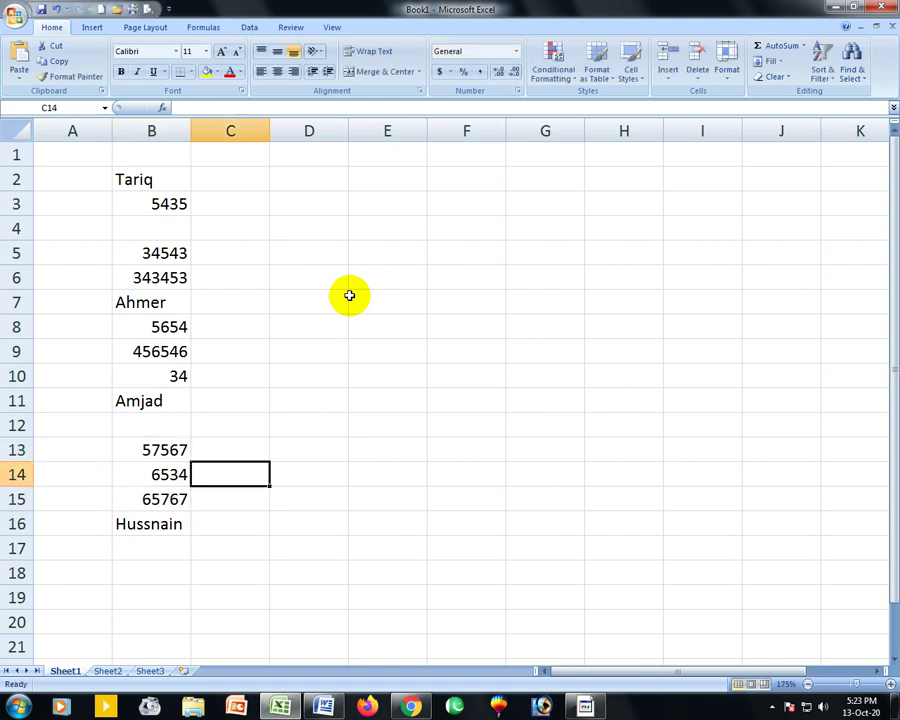
{"action": "key", "text": "Up"}
{"action": "key", "text": "Up"}
{"action": "key", "text": "Up"}
{"action": "key", "text": "Up"}
{"action": "key", "text": "Right"}
{"action": "key", "text": "Up"}
{"action": "key", "text": "Up"}
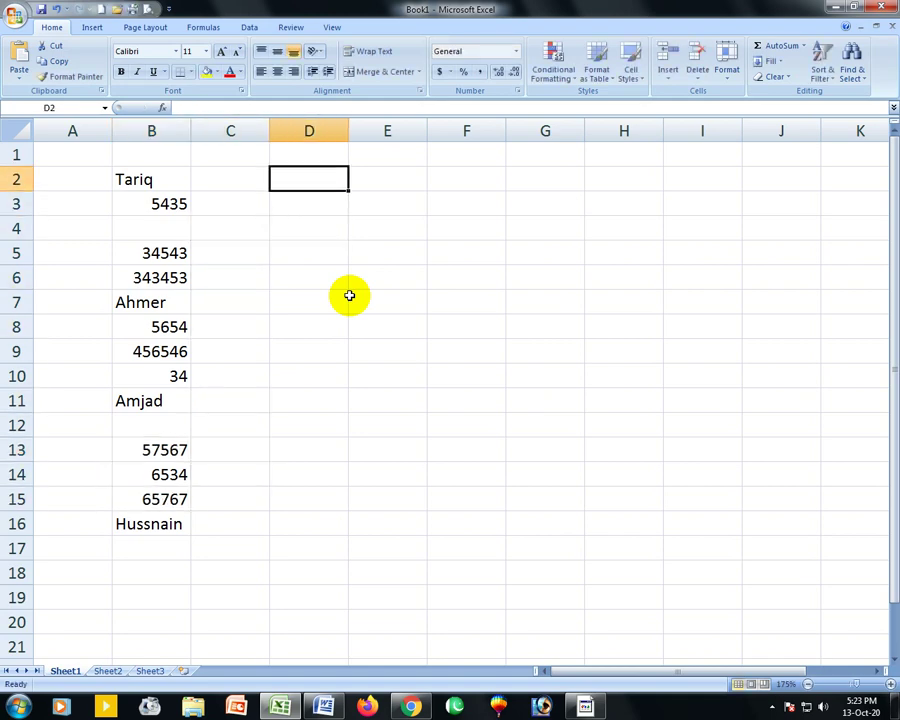
- Type the labels Sum, Sumif, Count, Counta, Countblank and Text down D2:D7
{"action": "type", "text": "Sum"}
{"action": "key", "text": "Return"}
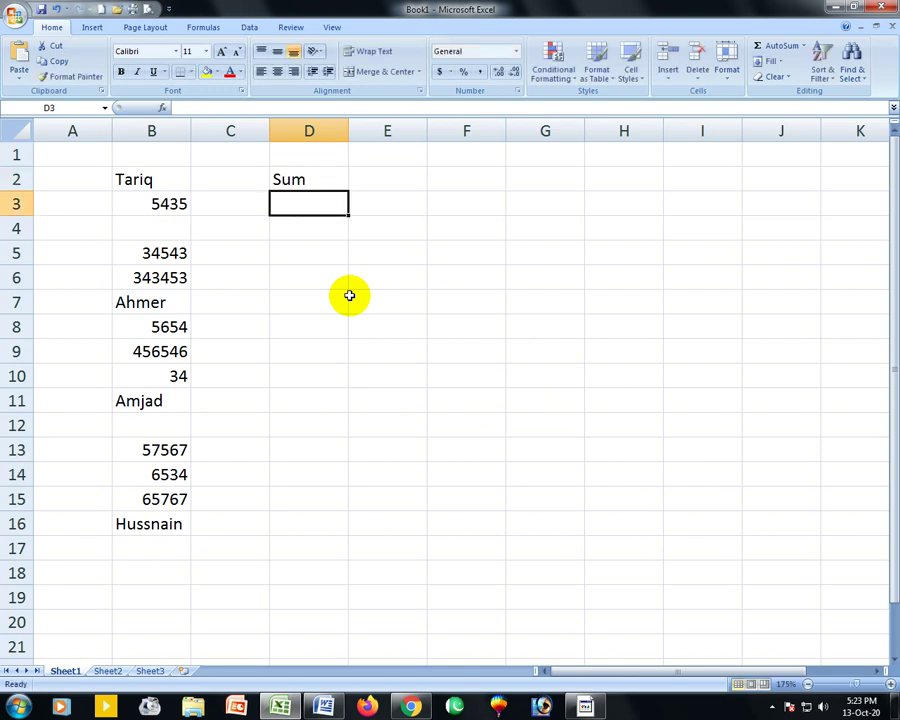
{"action": "type", "text": "Sumif"}
{"action": "key", "text": "Return"}
{"action": "type", "text": "Count"}
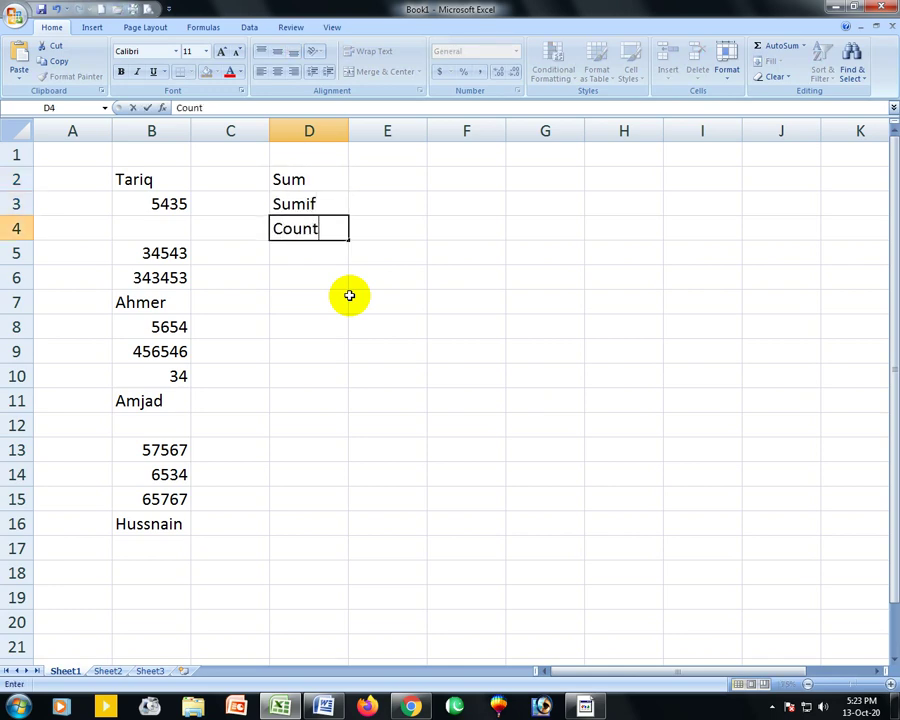
{"action": "key", "text": "Return"}
{"action": "type", "text": "Counta"}
{"action": "key", "text": "Return"}
{"action": "type", "text": "Cou"}
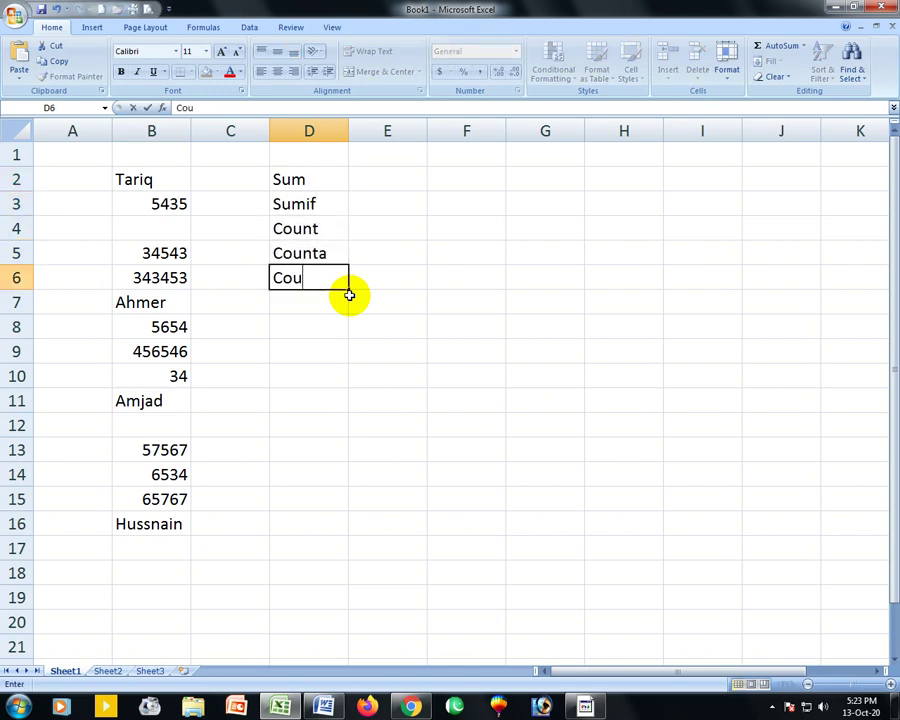
{"action": "type", "text": "ntblank"}
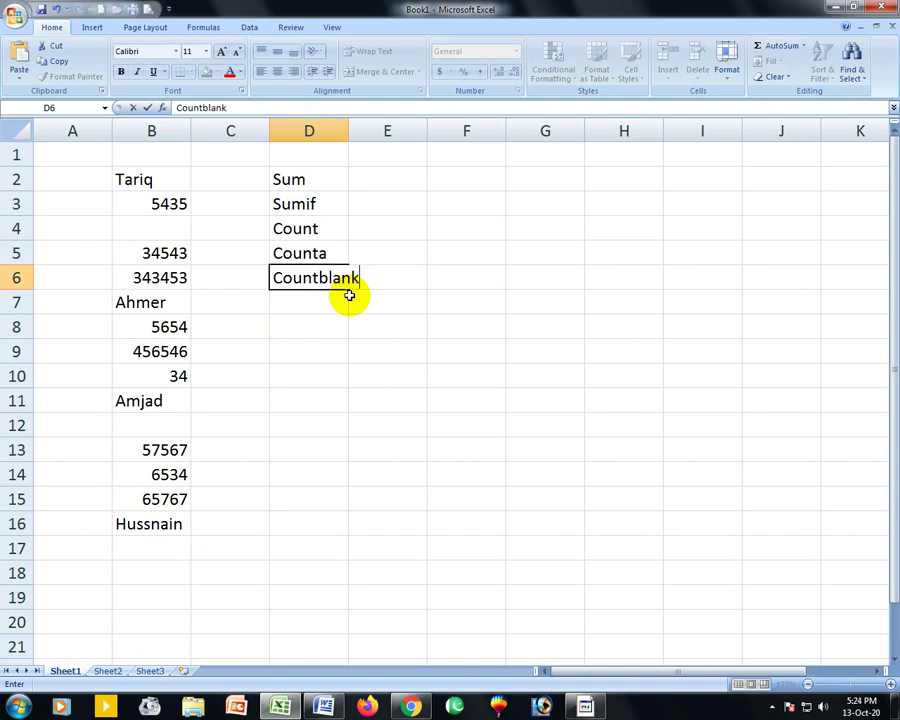
{"action": "key", "text": "Return"}
{"action": "type", "text": "Text"}
{"action": "key", "text": "Return"}
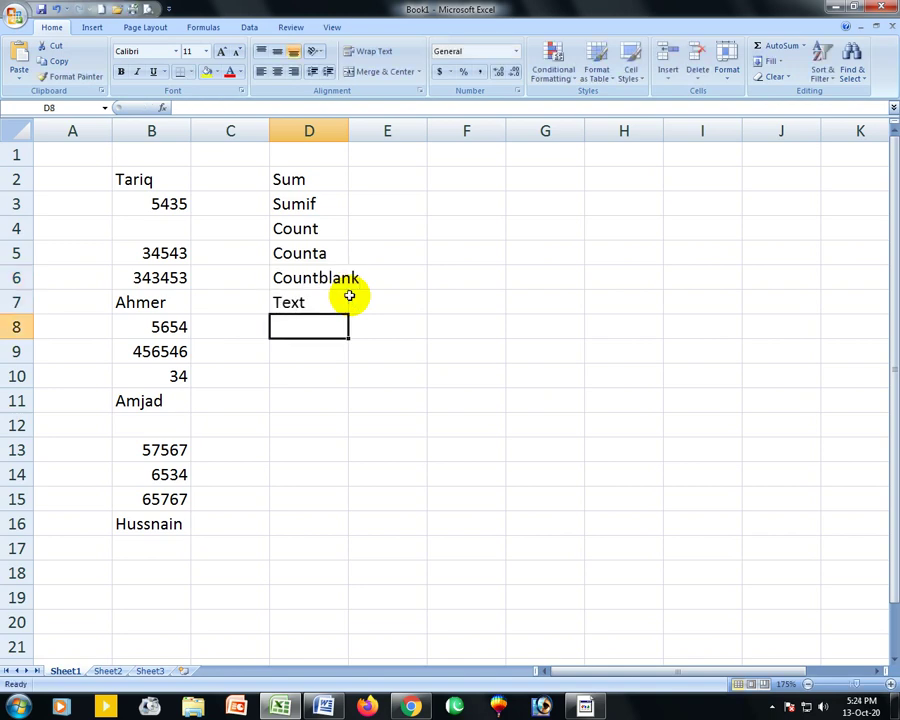
- Widen column D, then make D2:E7 bold with All Borders
{"action": "left_click_drag", "start_coordinate": [348, 130], "coordinate": [366, 130]}
{"action": "mouse_move", "coordinate": [300, 180]}
{"action": "left_mouse_down"}
{"action": "mouse_move", "coordinate": [400, 230]}
{"action": "mouse_move", "coordinate": [422, 276]}
{"action": "left_mouse_up"}
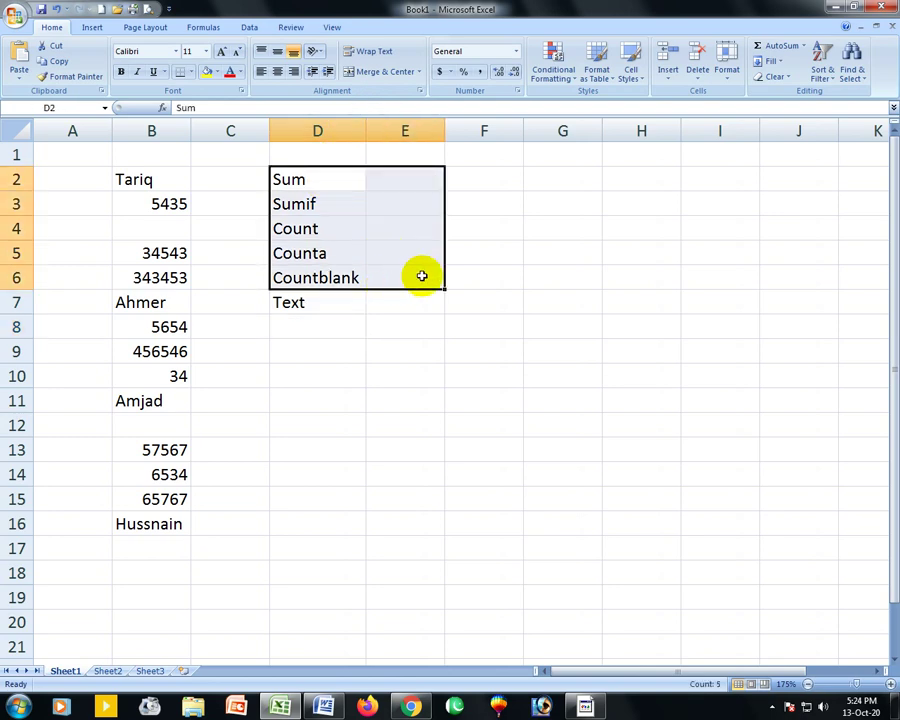
{"action": "key", "text": "shift+Down"}
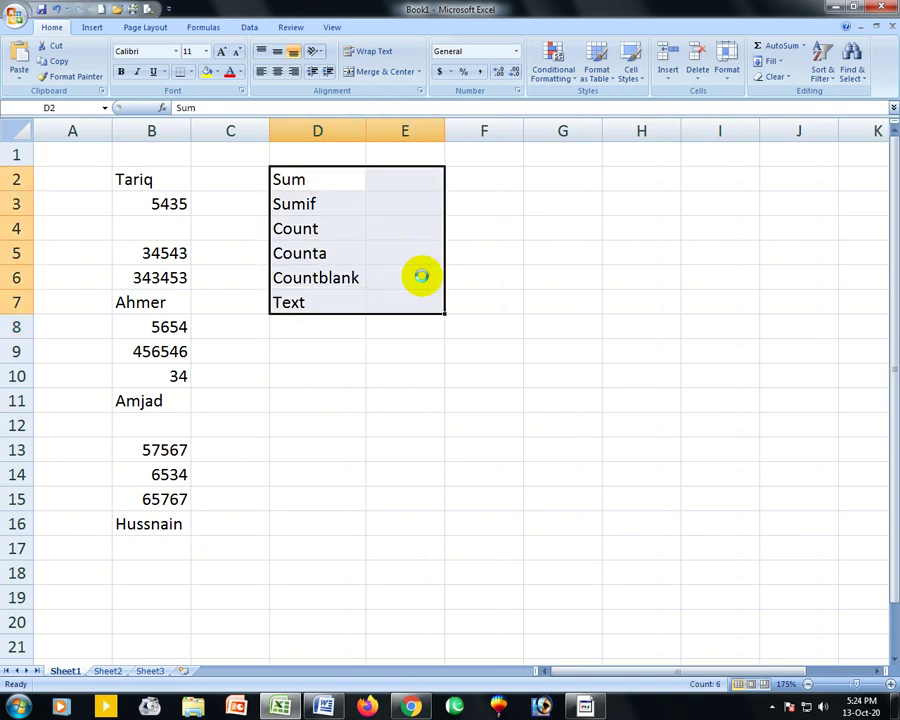
{"action": "key", "text": "ctrl+b"}
{"action": "key", "text": "alt+h"}
{"action": "key", "text": "b"}
{"action": "key", "text": "a"}
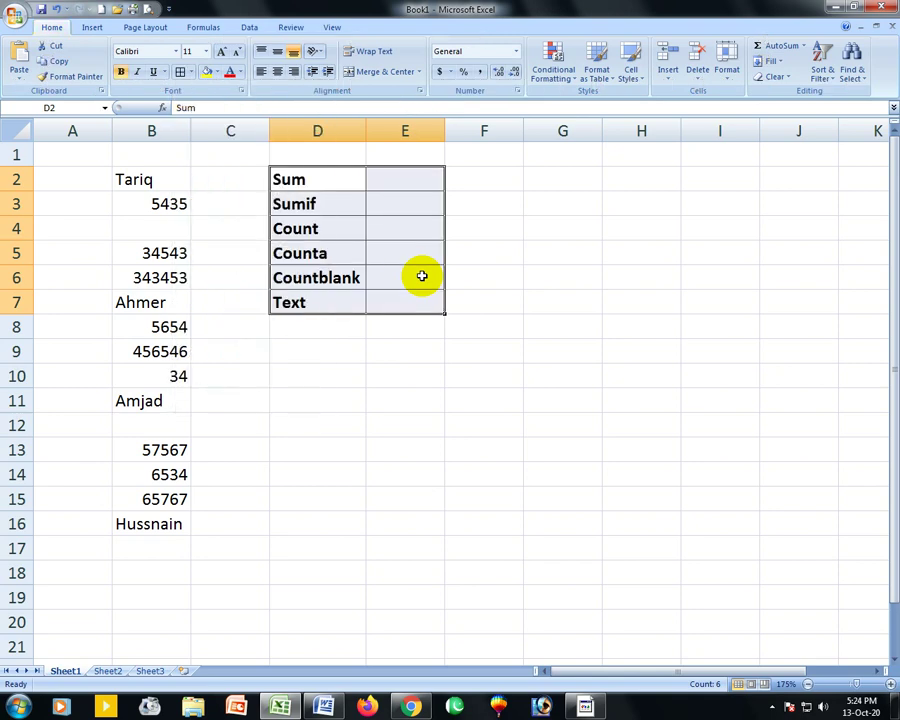
{"action": "key", "text": "Right"}
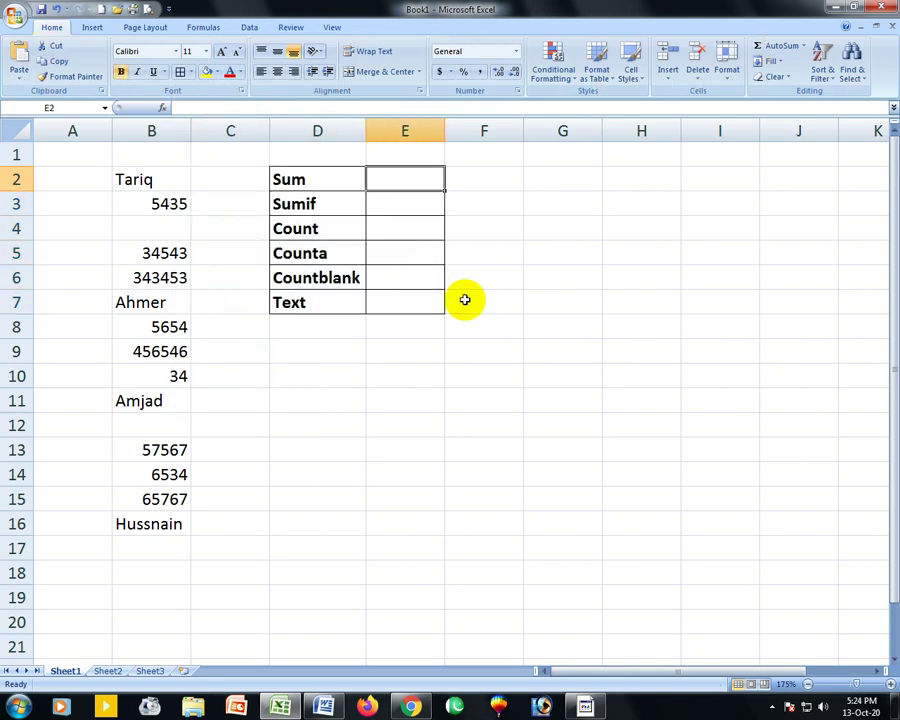
- Enter =SUM(B2:B16) in E2 beside Sum, giving 975533
{"action": "type", "text": "=sum"}
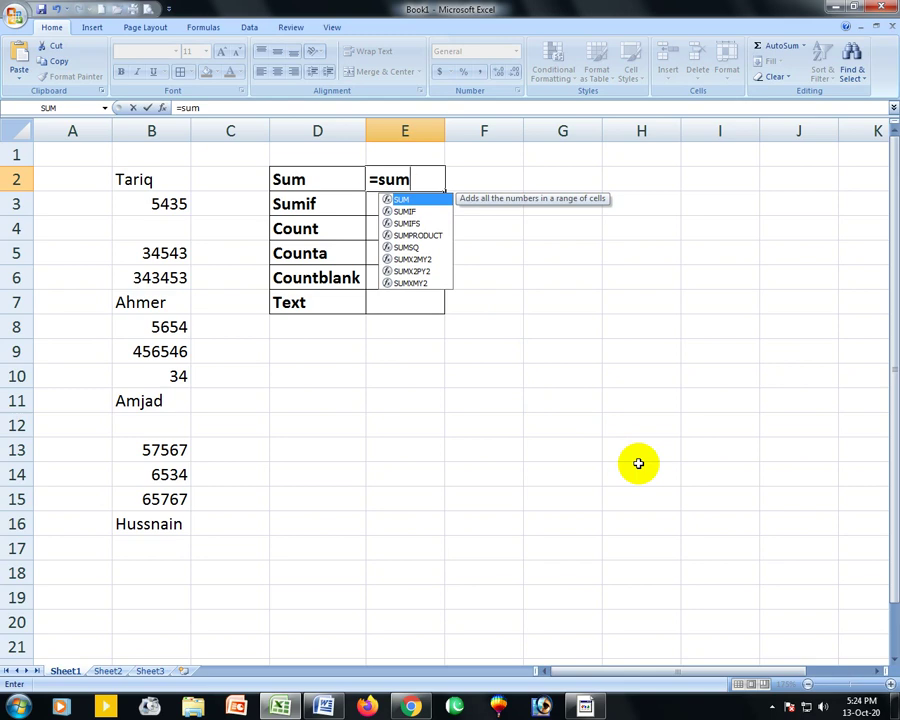
{"action": "key", "text": "Tab"}
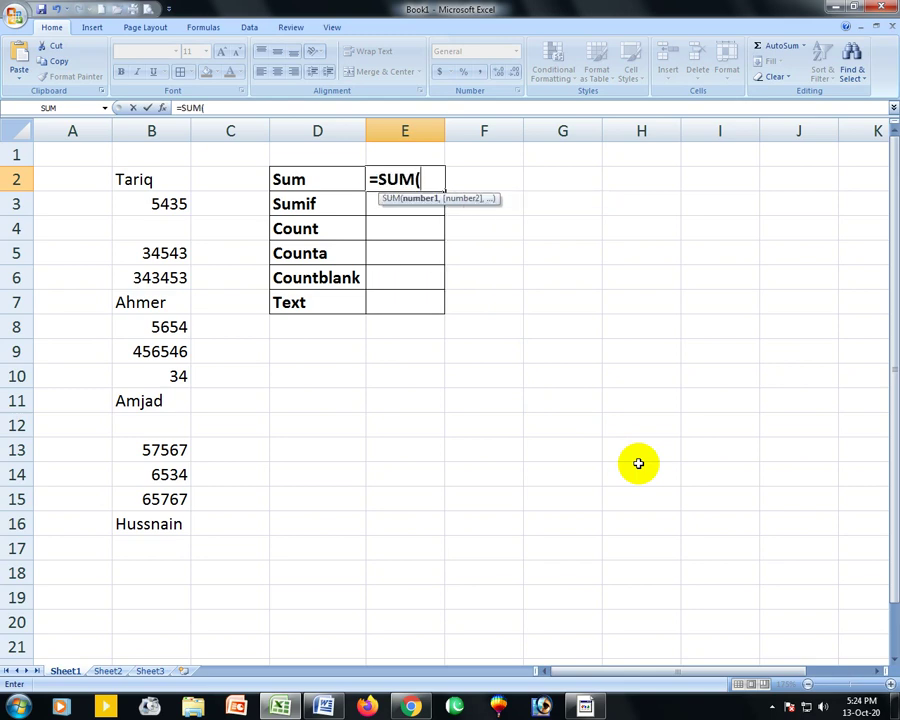
{"action": "key", "text": "Left"}
{"action": "key", "text": "Left"}
{"action": "key", "text": "Left"}
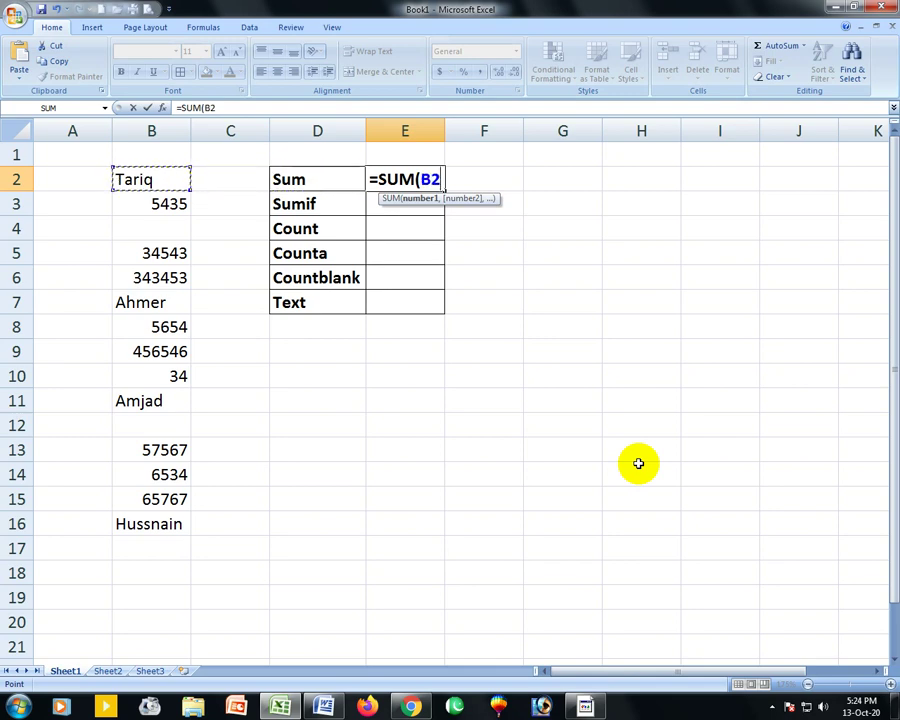
{"action": "key", "text": "Right"}
{"action": "key", "text": "Left"}
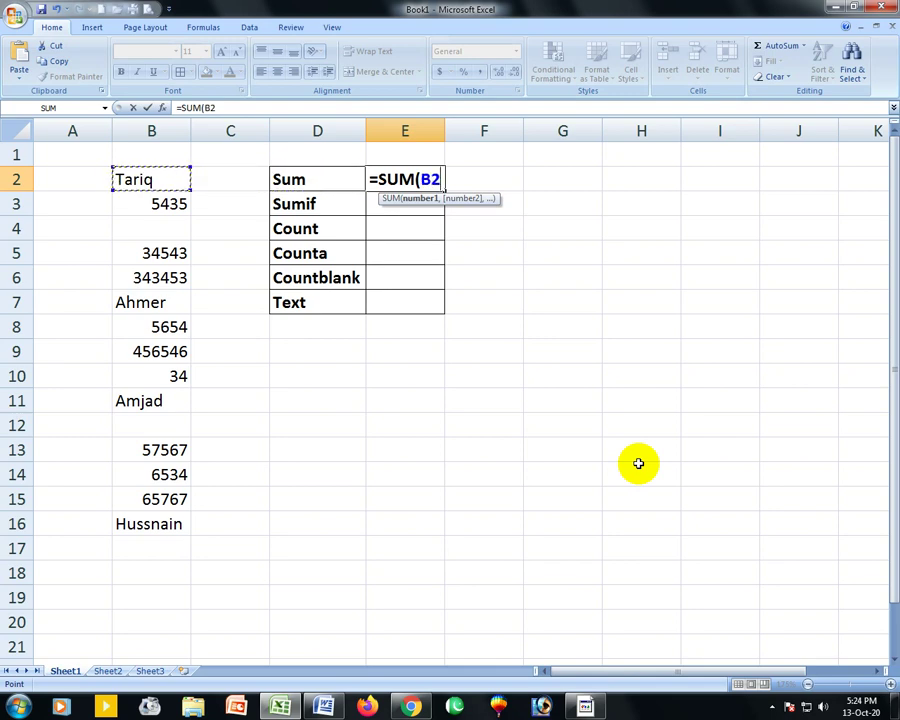
{"action": "key", "text": "shift+Down"}
{"action": "key", "text": "shift+Down"}
{"action": "key", "text": "shift+Down"}
{"action": "key", "text": "shift+Down"}
{"action": "key", "text": "shift+Down"}
{"action": "key", "text": "shift+Down"}
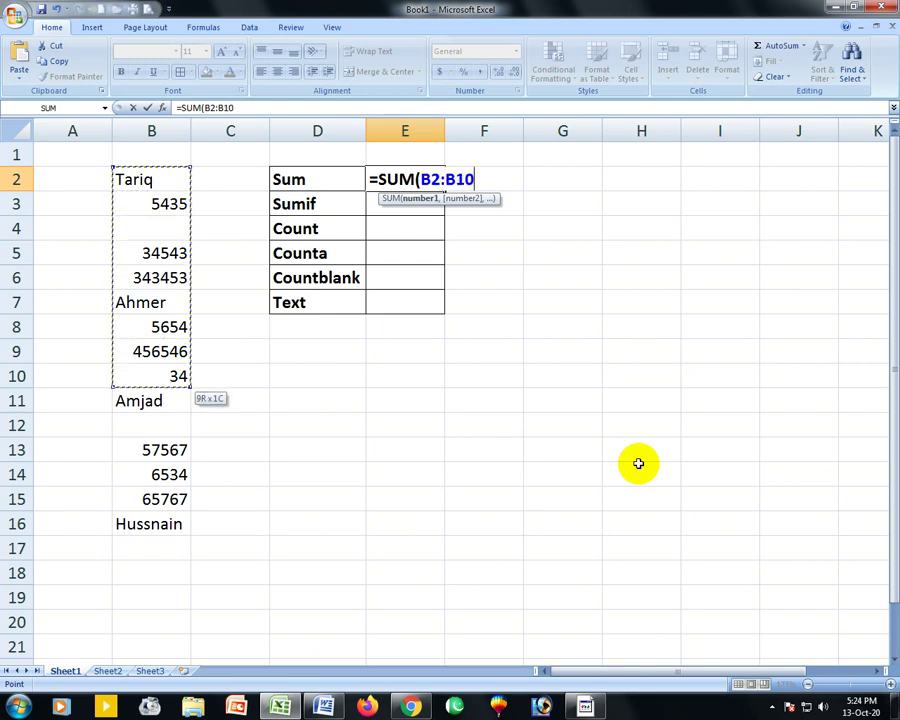
{"action": "key", "text": "shift+Down"}
{"action": "key", "text": "shift+Down"}
{"action": "key", "text": "shift+Down"}
{"action": "key", "text": "shift+Down"}
{"action": "key", "text": "shift+Down"}
{"action": "key", "text": "shift+Down"}
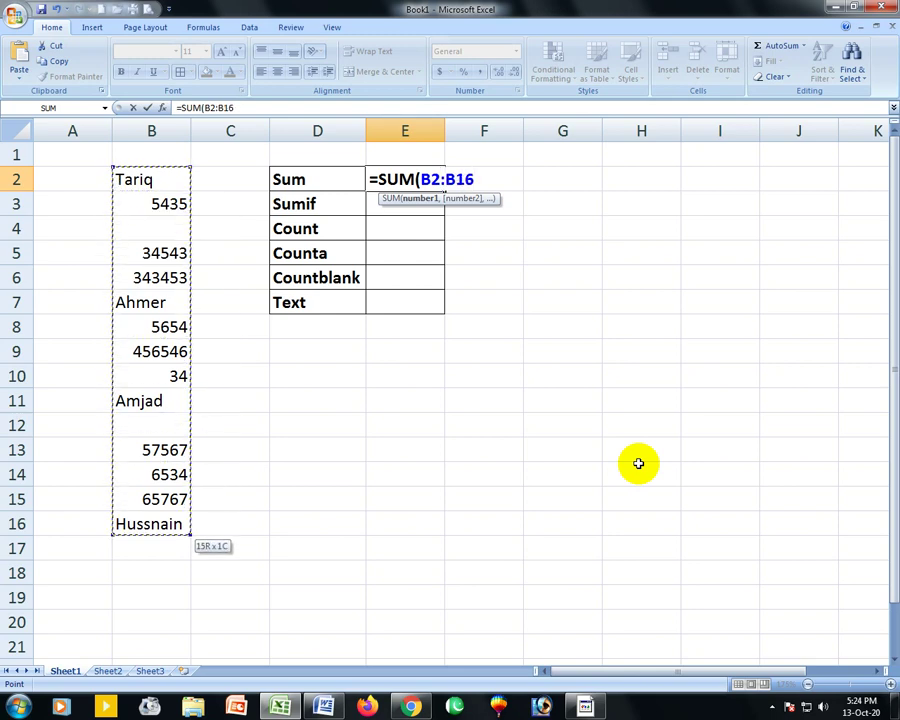
{"action": "key", "text": "F2"}
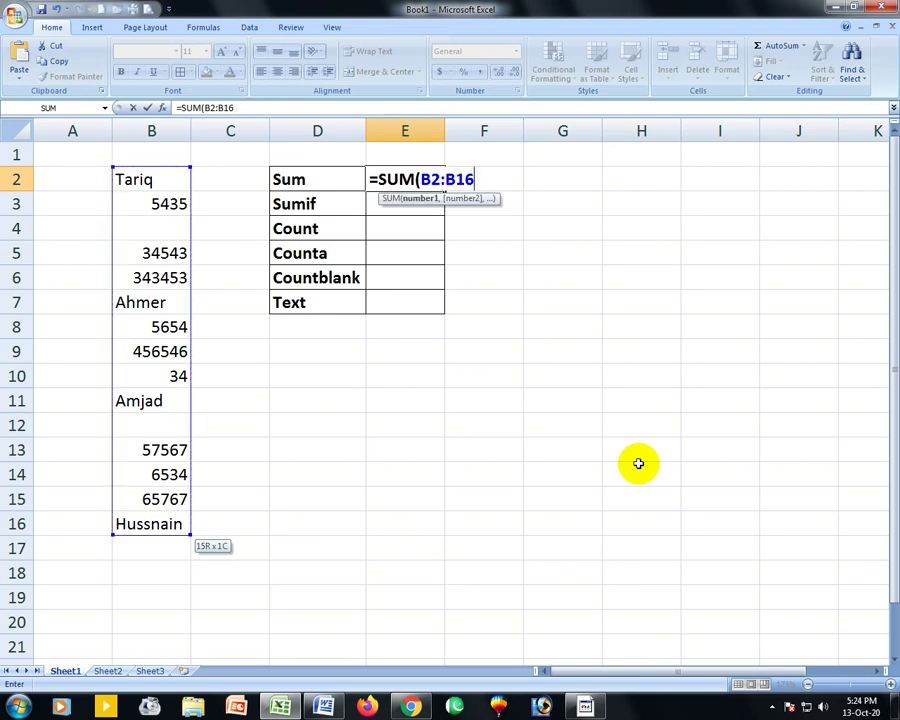
{"action": "type", "text": ")"}
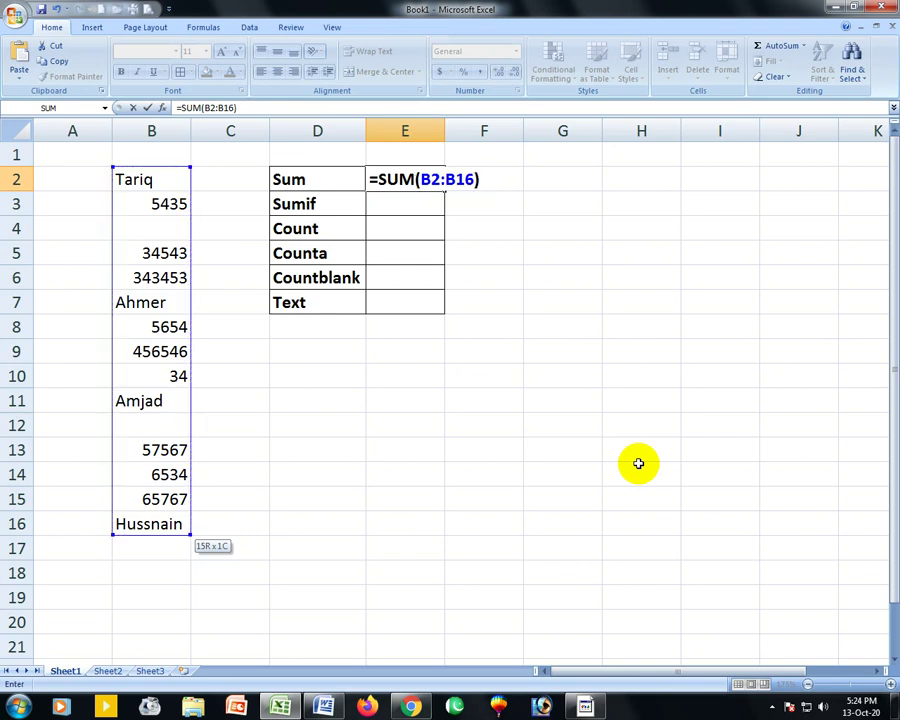
{"action": "key", "text": "Return"}
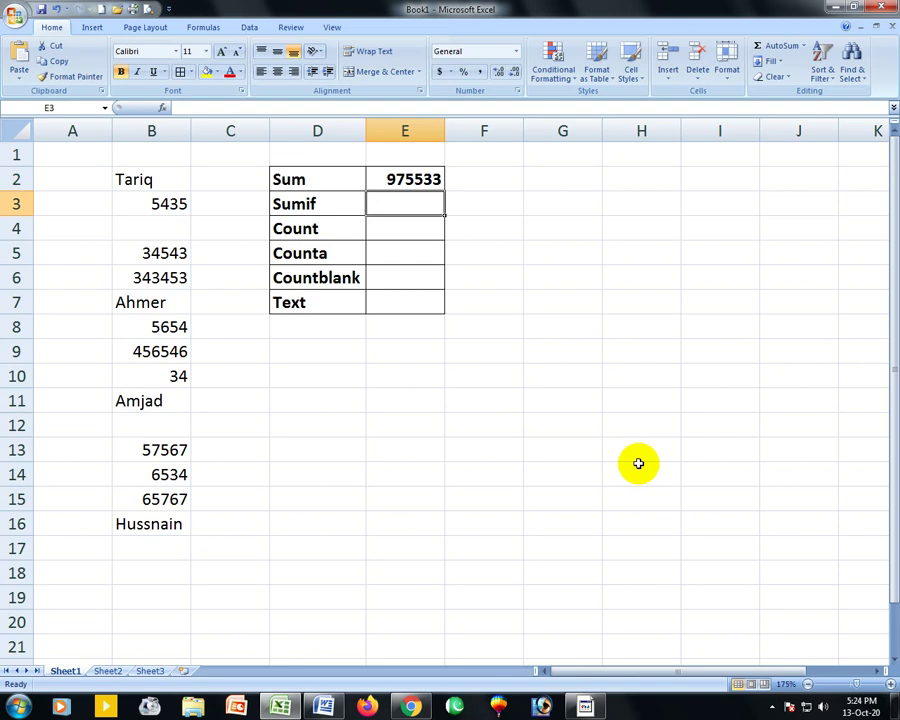
{"action": "key", "text": "Up"}
- Change B6 to 3454 and B9 to 99999, bringing the Sum total to 278987
{"action": "key", "text": "Left"}
{"action": "key", "text": "Left"}
{"action": "key", "text": "Left"}
{"action": "key", "text": "Down"}
{"action": "key", "text": "Down"}
{"action": "key", "text": "Down"}
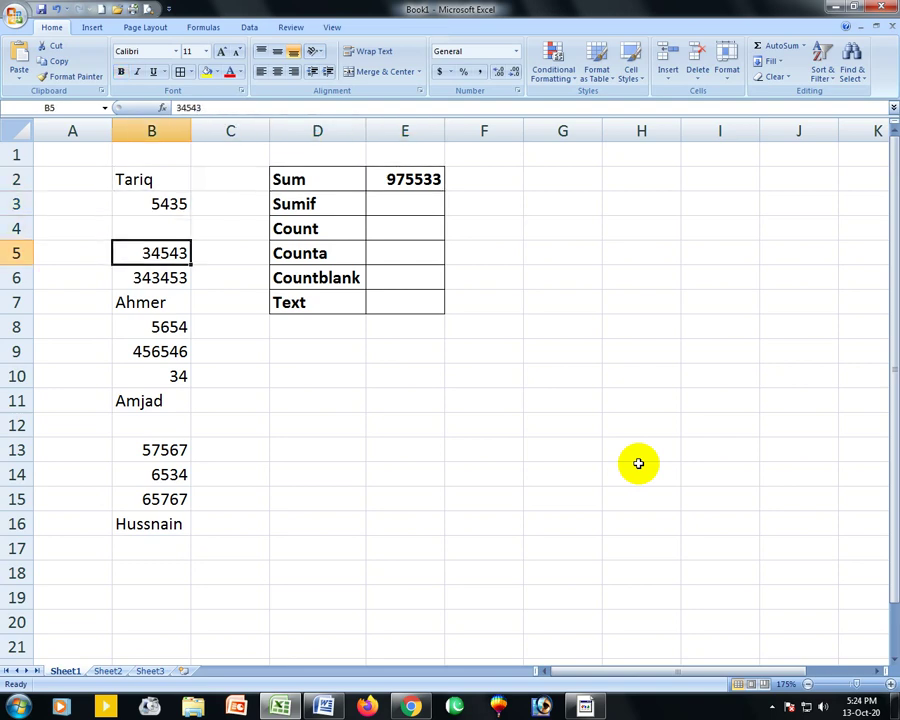
{"action": "key", "text": "Down"}
{"action": "type", "text": "3454"}
{"action": "key", "text": "Return"}
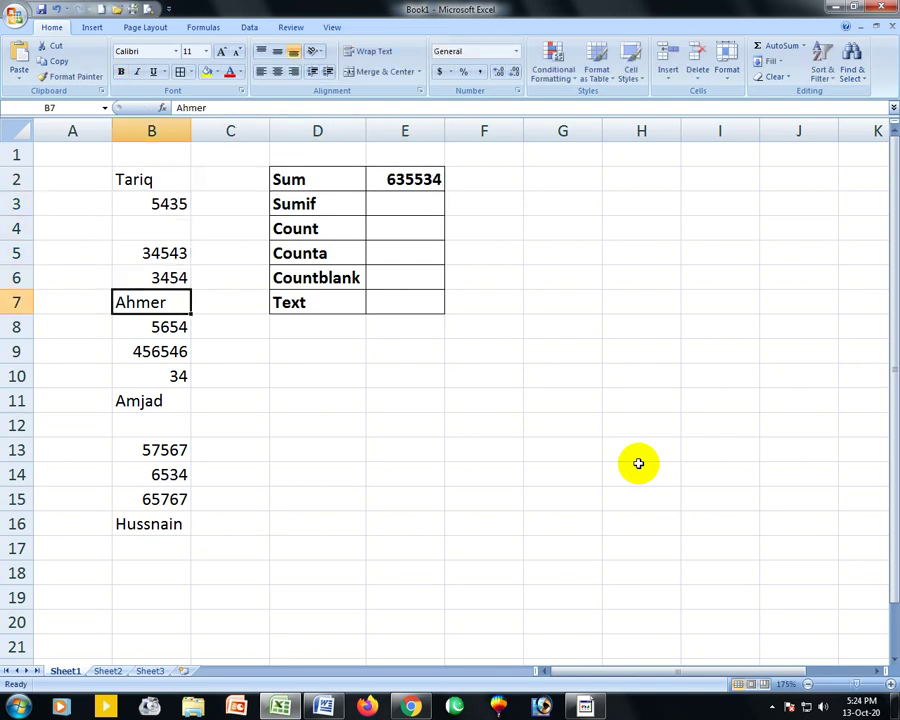
{"action": "key", "text": "Down"}
{"action": "key", "text": "Down"}
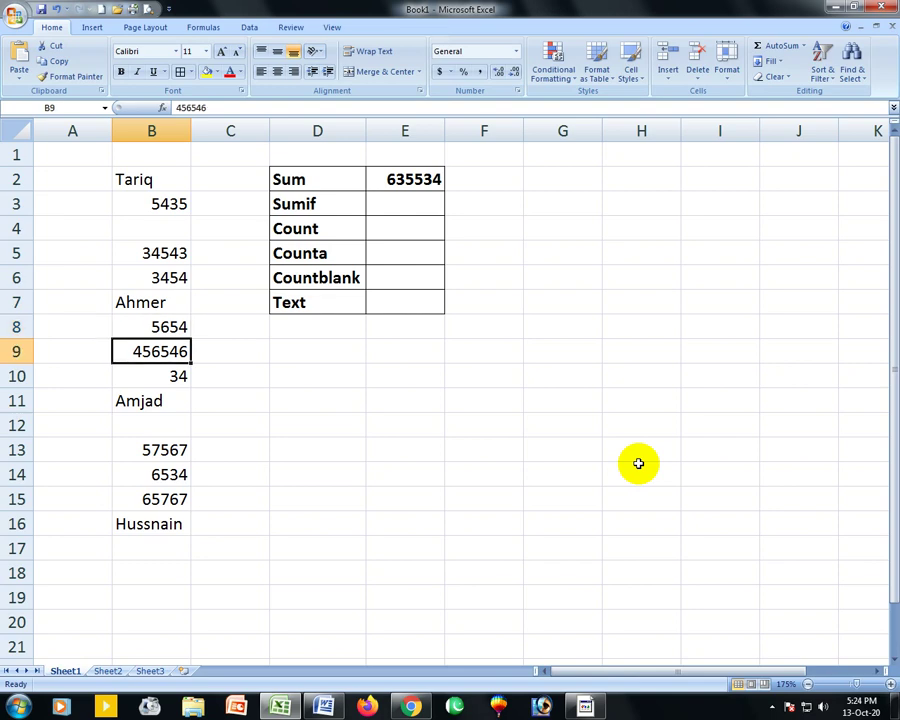
{"action": "type", "text": "99999"}
{"action": "key", "text": "Return"}
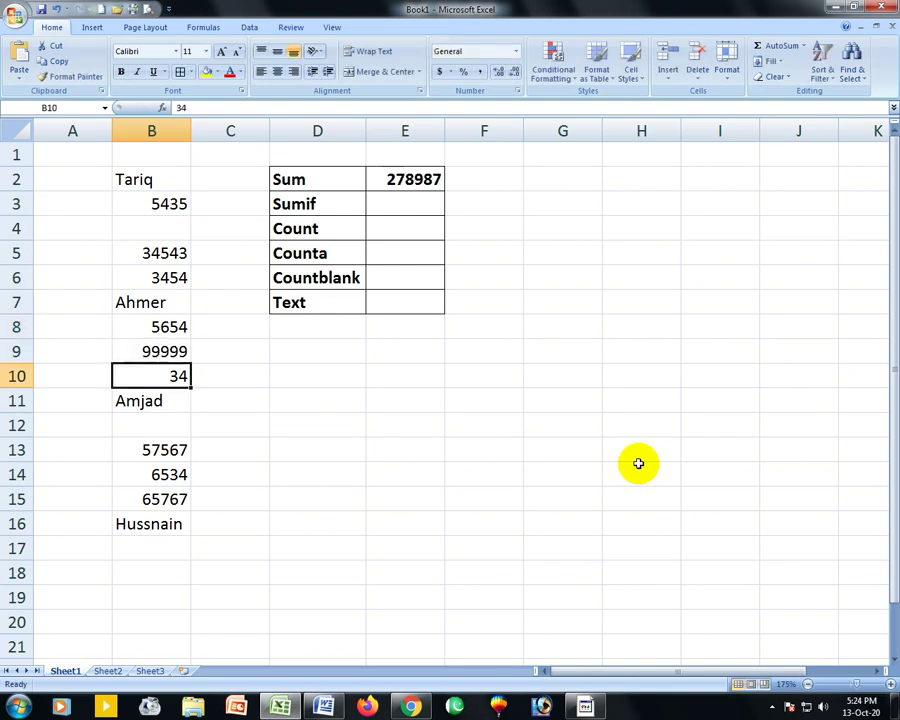
{"action": "key", "text": "Up"}
{"action": "key", "text": "Up"}
{"action": "key", "text": "Up"}
{"action": "key", "text": "Right"}
{"action": "key", "text": "Right"}
{"action": "key", "text": "Up"}
{"action": "key", "text": "Up"}
{"action": "key", "text": "Up"}
{"action": "key", "text": "Up"}
{"action": "key", "text": "Right"}
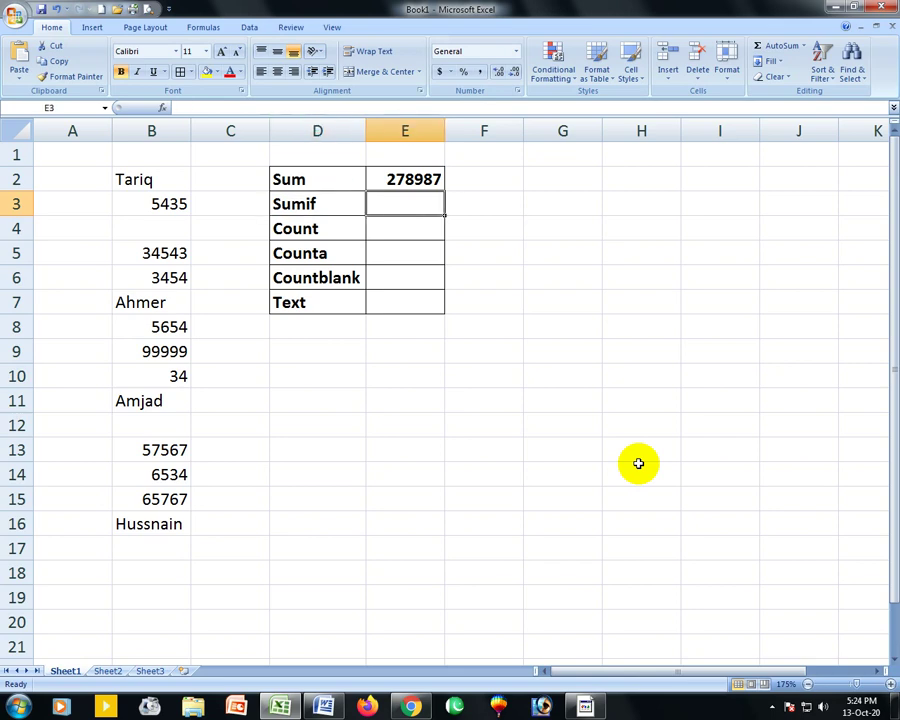
- Enter =SUMIF(B2:B16,"<50") in E3 beside Sumif, returning 34
{"action": "type", "text": "="}
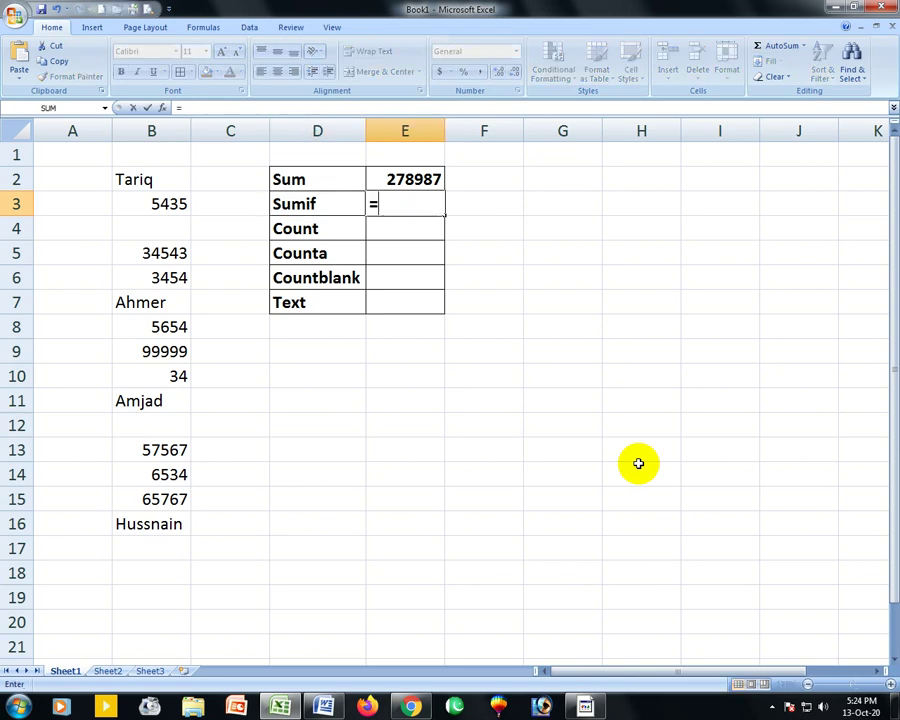
{"action": "type", "text": "sumf"}
{"action": "key", "text": "BackSpace"}
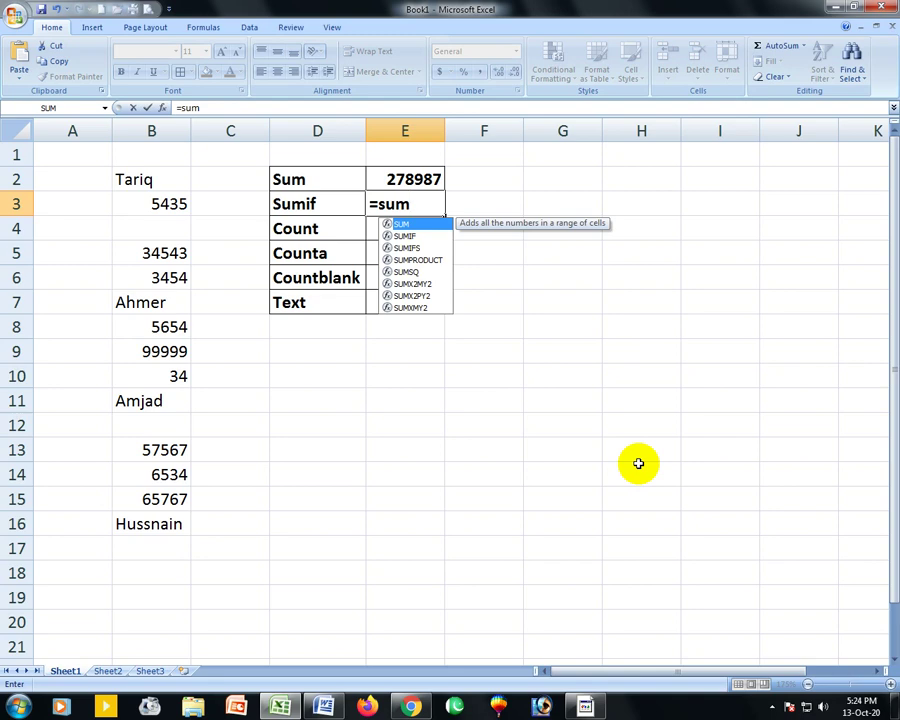
{"action": "key", "text": "Down"}
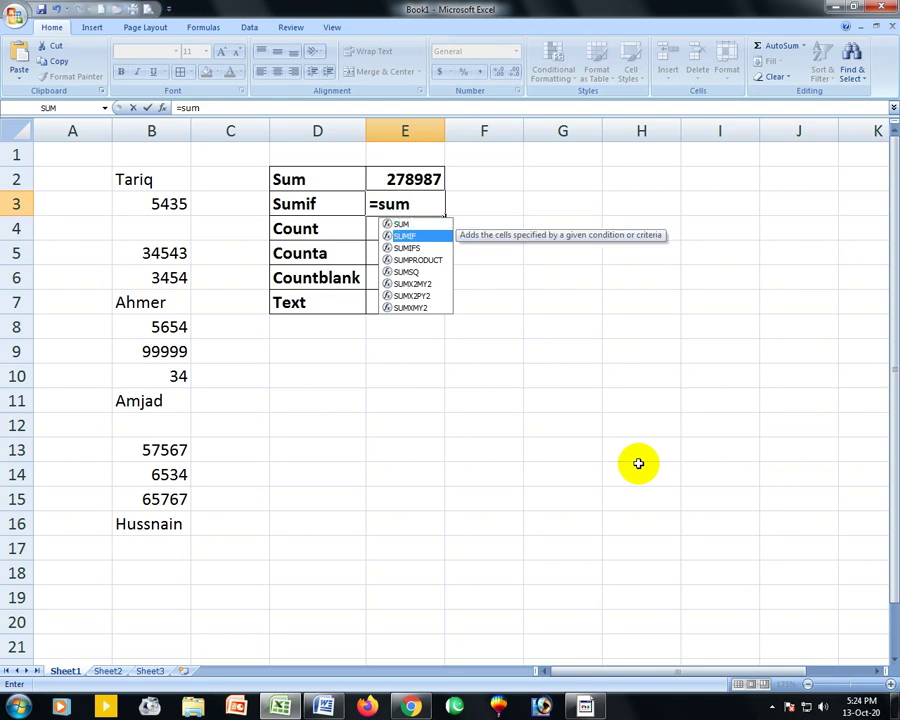
{"action": "key", "text": "Tab"}
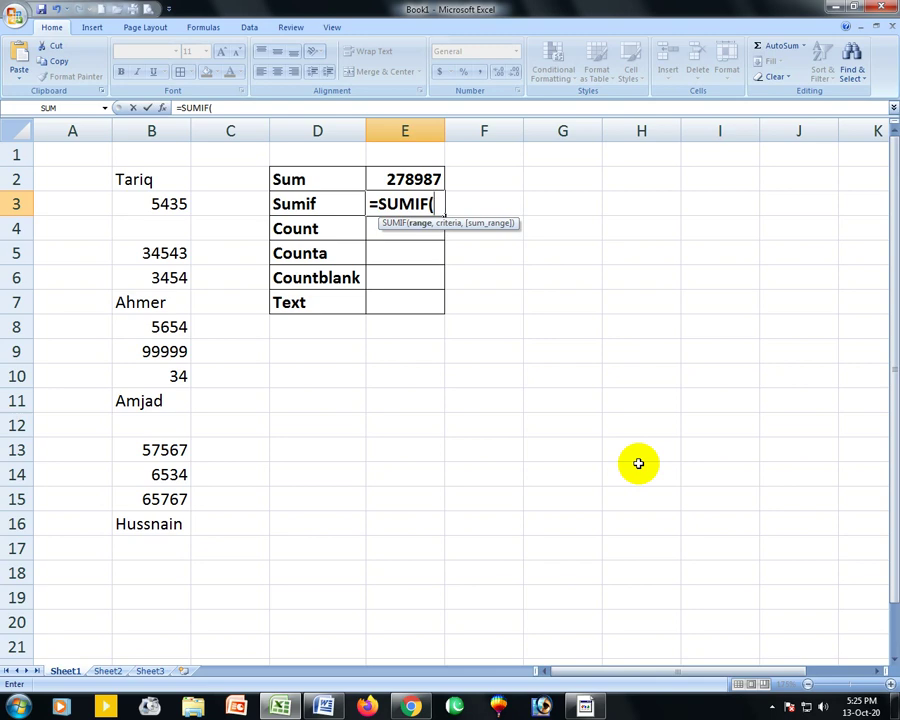
{"action": "key", "text": "Left"}
{"action": "key", "text": "Left"}
{"action": "key", "text": "Left"}
{"action": "key", "text": "Up"}
{"action": "key", "text": "shift+Down"}
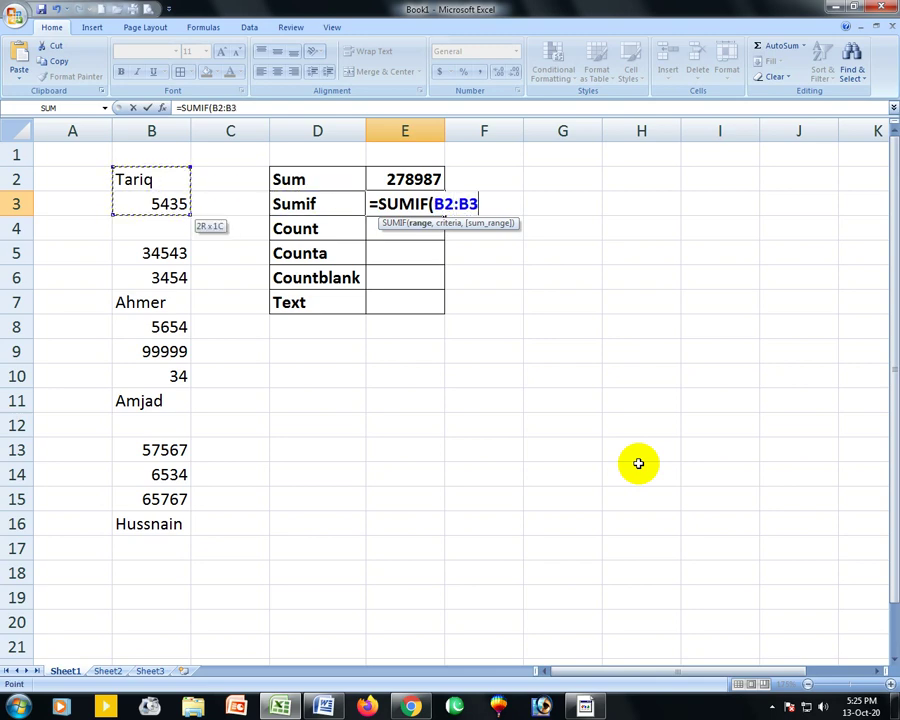
{"action": "key", "text": "shift+Down"}
{"action": "key", "text": "shift+Down"}
{"action": "key", "text": "shift+Down"}
{"action": "key", "text": "shift+Down"}
{"action": "key", "text": "shift+Down"}
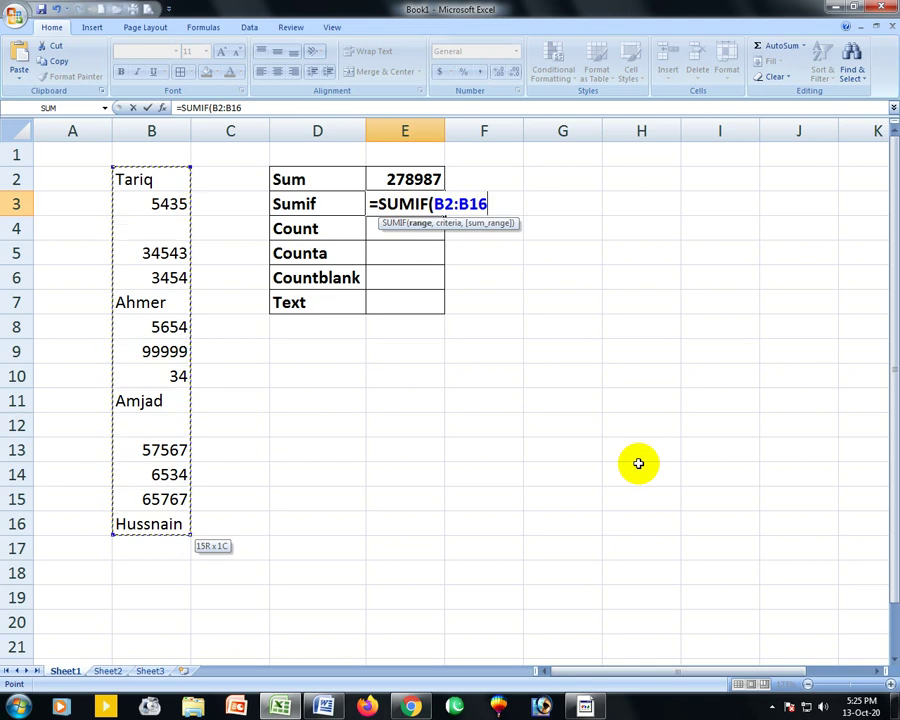
{"action": "type", "text": ","}
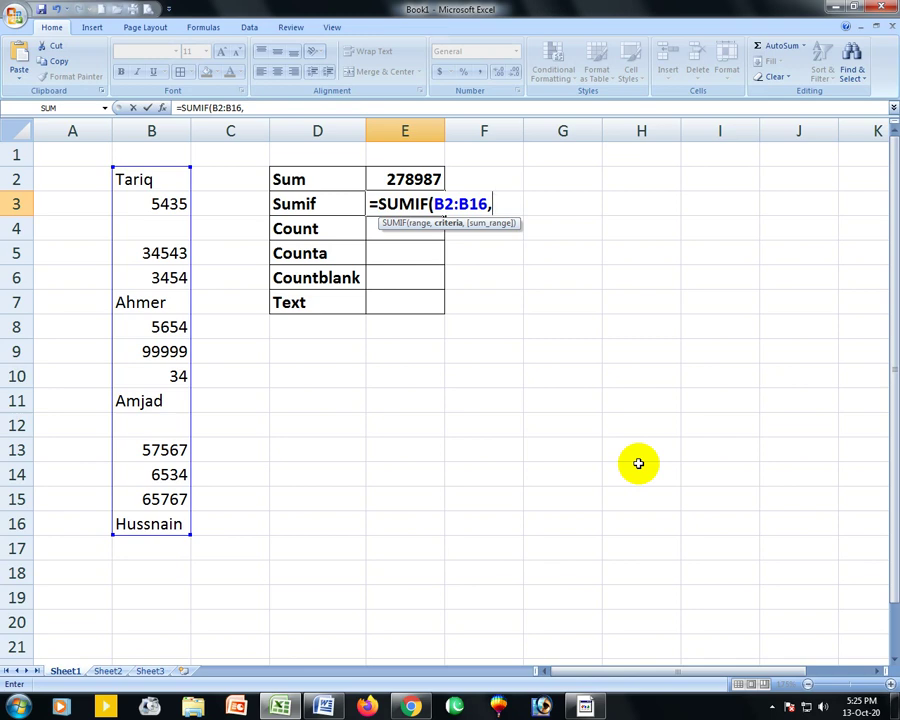
{"action": "type", "text": "\""}
{"action": "type", "text": "<5"}
{"action": "type", "text": "0\""}
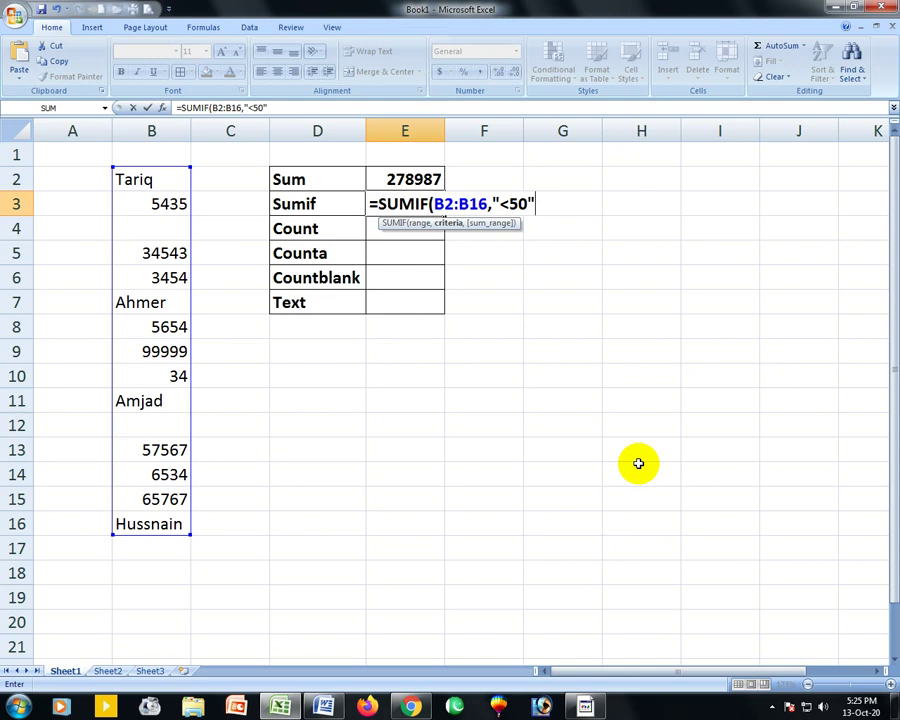
{"action": "type", "text": ")"}
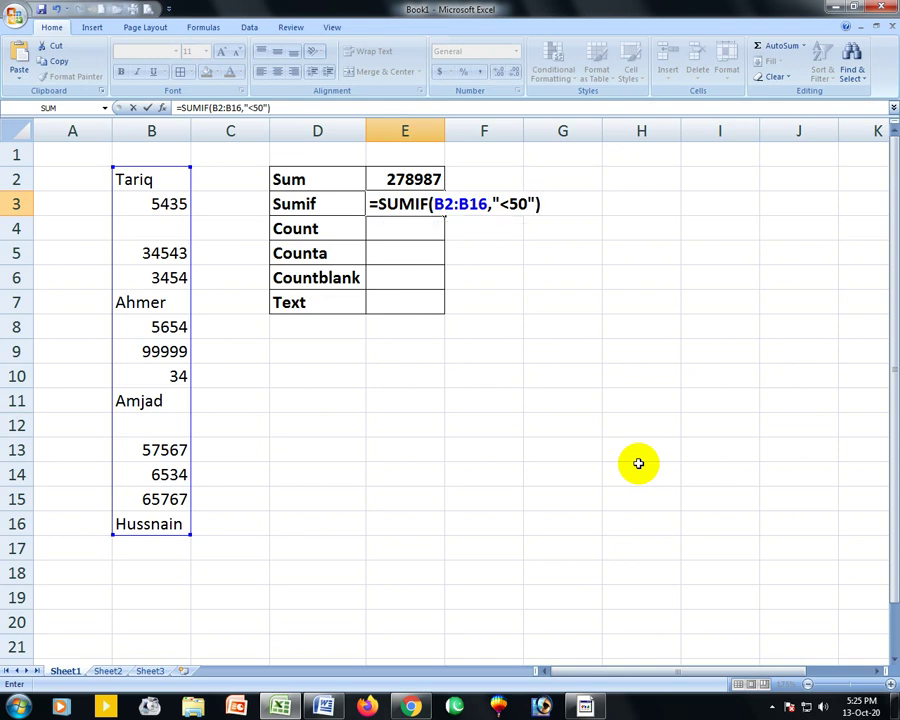
{"action": "key", "text": "Return"}
{"action": "key", "text": "Up"}
{"action": "key", "text": "Left"}
{"action": "key", "text": "Left"}
{"action": "key", "text": "Left"}
- Change B10 from 34 to 22 so Sumif shows 22 and Sum 278975
{"action": "key", "text": "Down"}
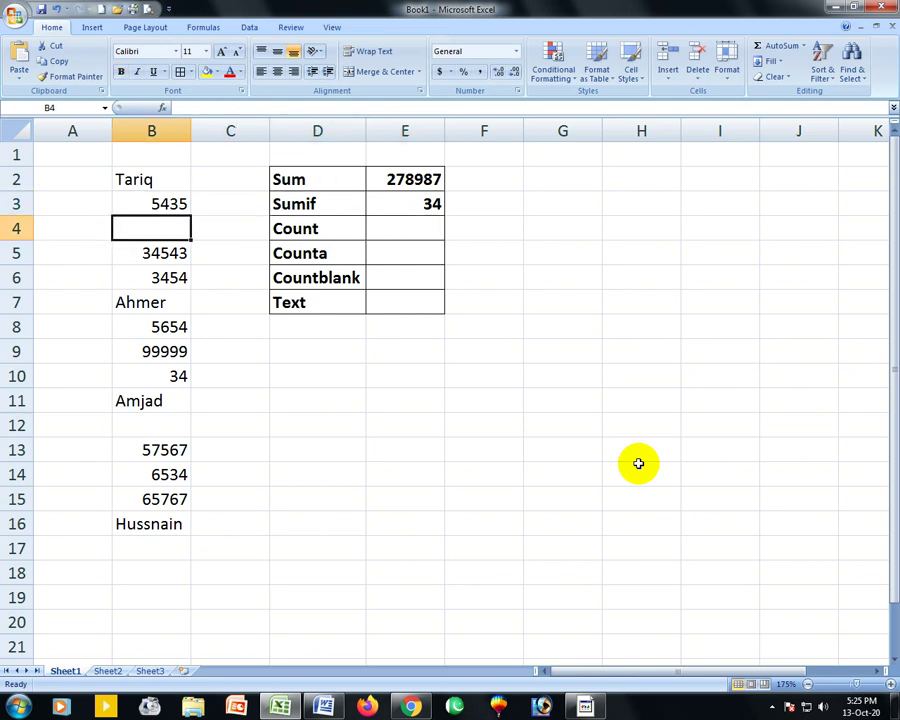
{"action": "key", "text": "Down"}
{"action": "key", "text": "Down"}
{"action": "key", "text": "Down"}
{"action": "key", "text": "Down"}
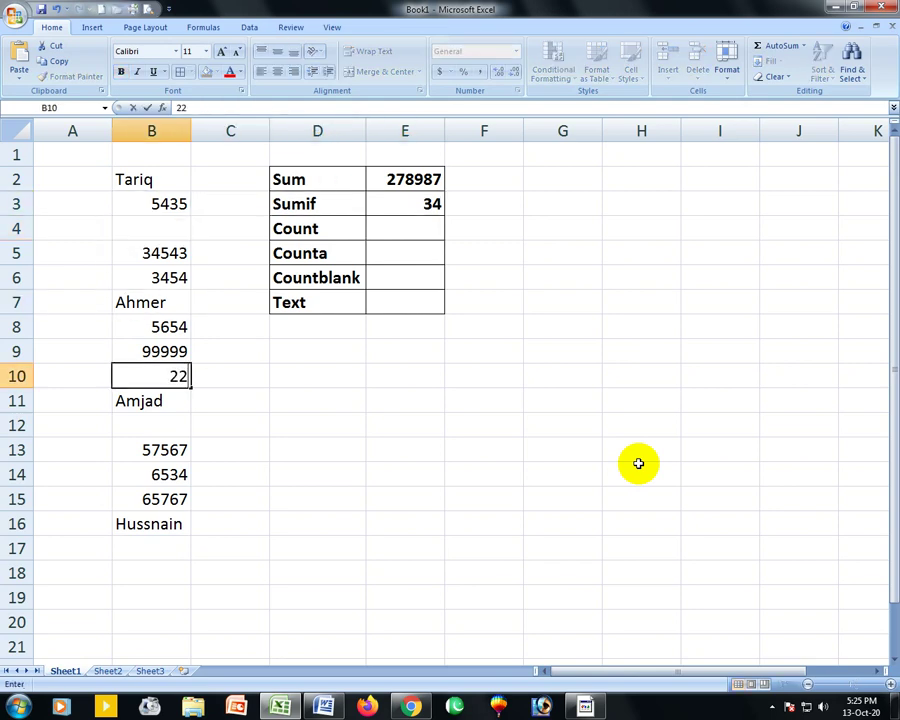
{"action": "key", "text": "Return"}
{"action": "key", "text": "Up"}
{"action": "key", "text": "Up"}
{"action": "key", "text": "Right"}
{"action": "key", "text": "Right"}
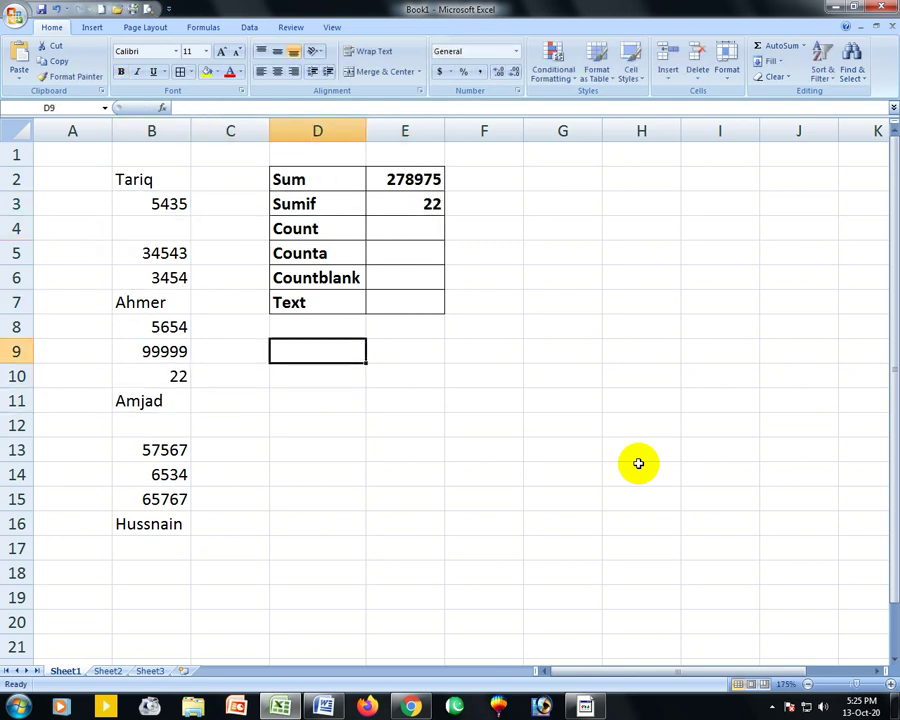
{"action": "key", "text": "Up"}
{"action": "key", "text": "Up"}
{"action": "key", "text": "Up"}
{"action": "key", "text": "Up"}
{"action": "key", "text": "Up"}
{"action": "key", "text": "Right"}
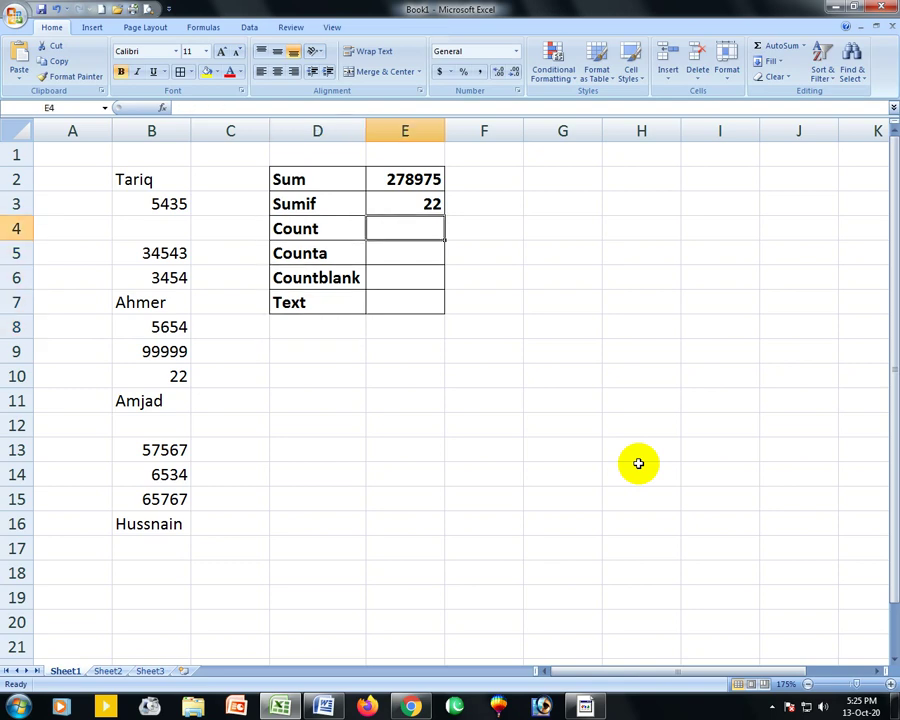
{"action": "key", "text": "Left"}
{"action": "key", "text": "Left"}
{"action": "key", "text": "Left"}
{"action": "key", "text": "Up"}
{"action": "key", "text": "Up"}
{"action": "key", "text": "Down"}
{"action": "key", "text": "Down"}
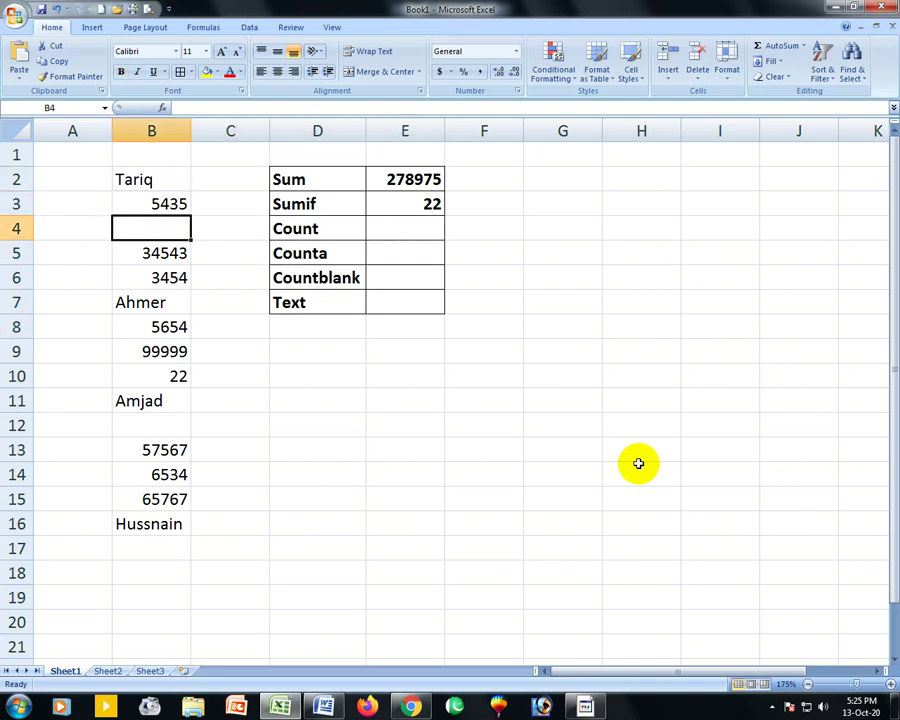
{"action": "key", "text": "Right"}
{"action": "key", "text": "Right"}
{"action": "key", "text": "Right"}
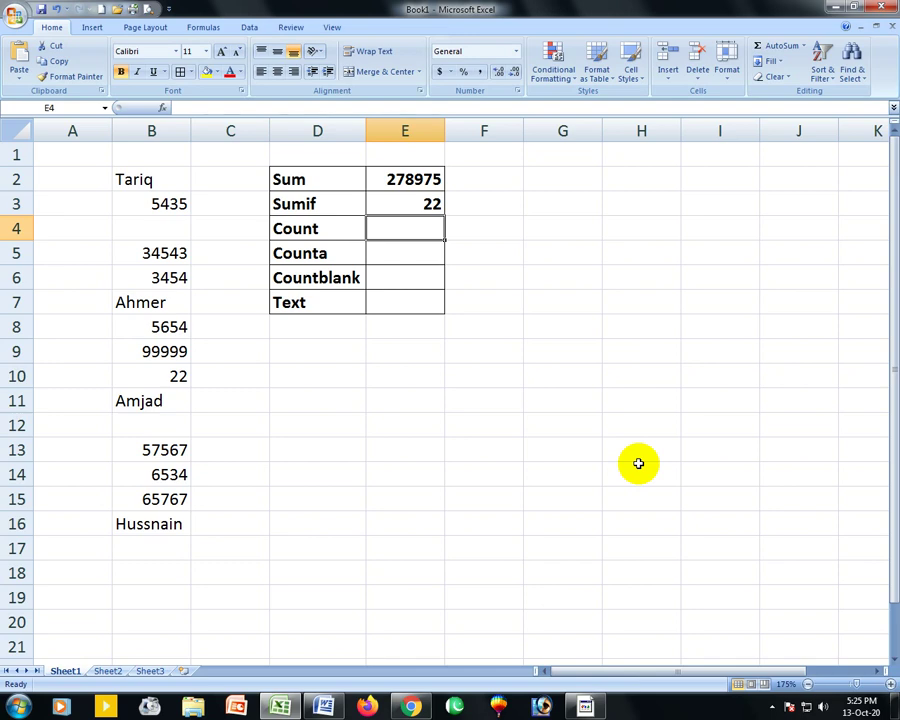
- Enter =COUNT(B2:B16) in cell E4 so the Count row returns 9
{"action": "type", "text": "=cou"}
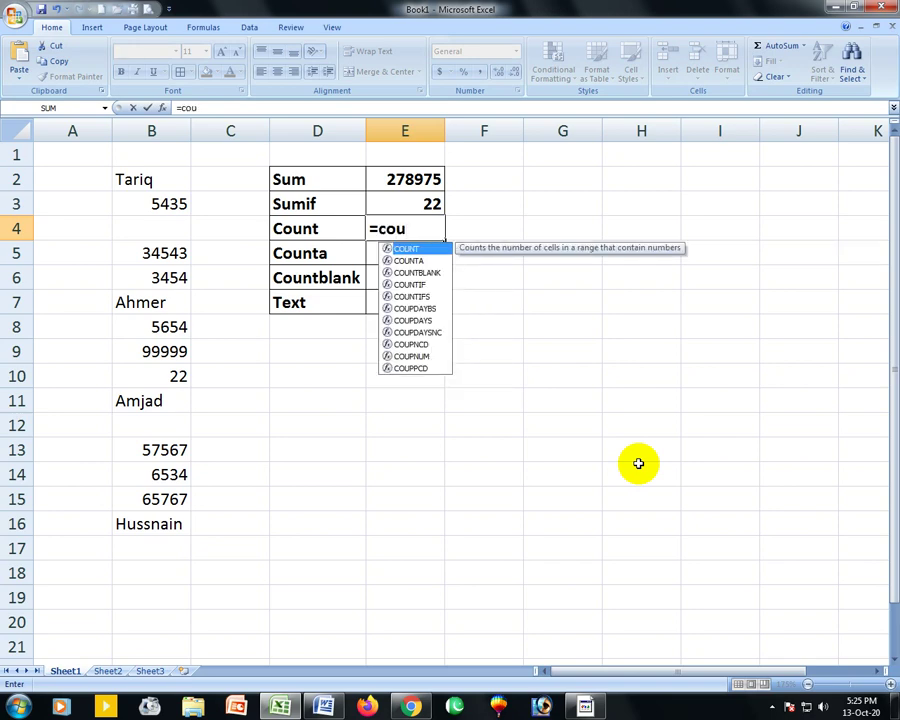
{"action": "key", "text": "Tab"}
{"action": "key", "text": "Left"}
{"action": "key", "text": "Left"}
{"action": "key", "text": "Left"}
{"action": "key", "text": "Up"}
{"action": "key", "text": "Up"}
{"action": "key", "text": "shift+Down"}
{"action": "key", "text": "shift+Down"}
{"action": "key", "text": "shift+Down"}
{"action": "key", "text": "shift+Down"}
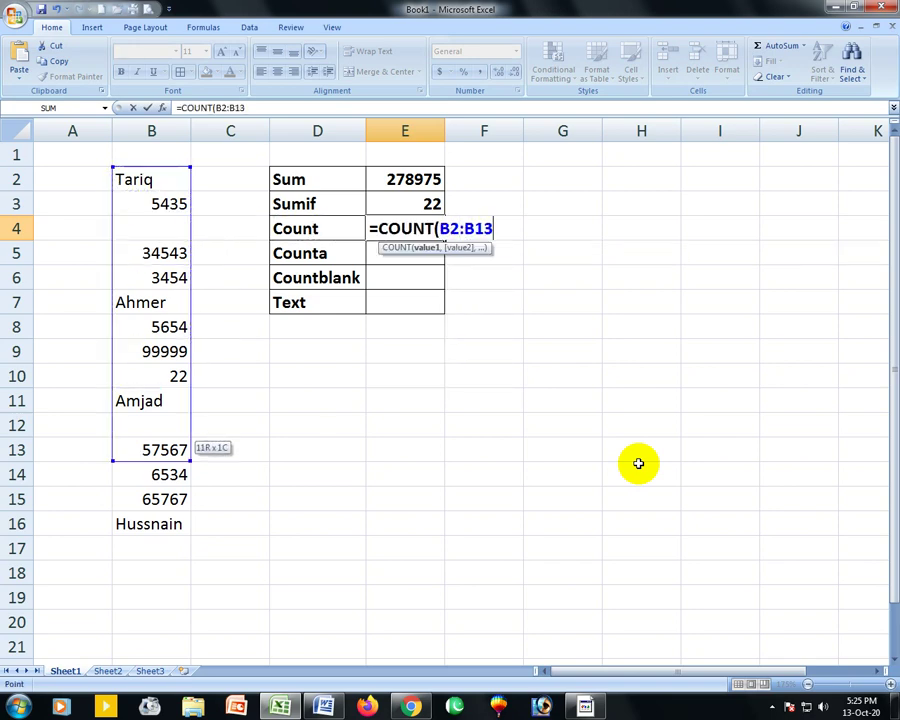
{"action": "key", "text": "shift+Down"}
{"action": "key", "text": "shift+Down"}
{"action": "key", "text": "shift+Down"}
{"action": "key", "text": "shift+Up"}
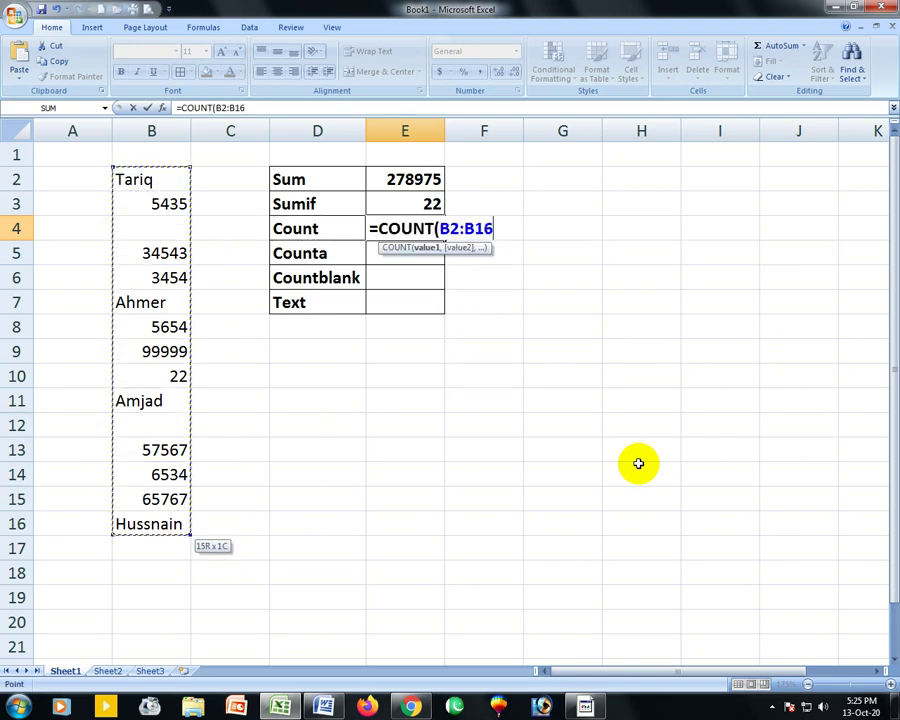
{"action": "key", "text": "Return"}
{"action": "key", "text": "Up"}
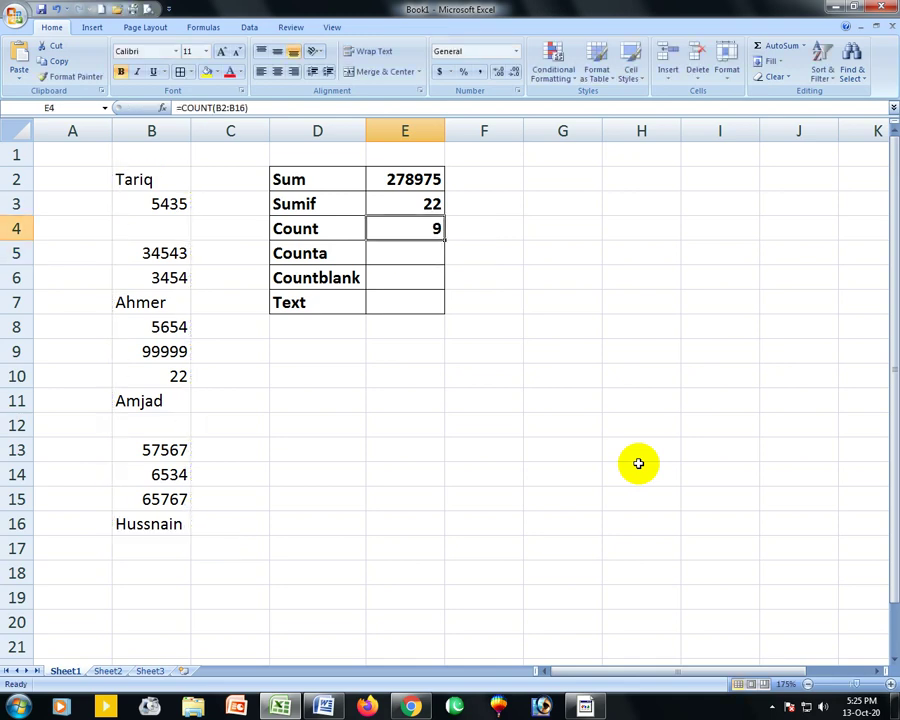
{"action": "key", "text": "Down"}
{"action": "key", "text": "Left"}
{"action": "key", "text": "Right"}
- Enter =COUNTA(B2:B16) in cell E5 so the Counta row returns 13
{"action": "type", "text": "="}
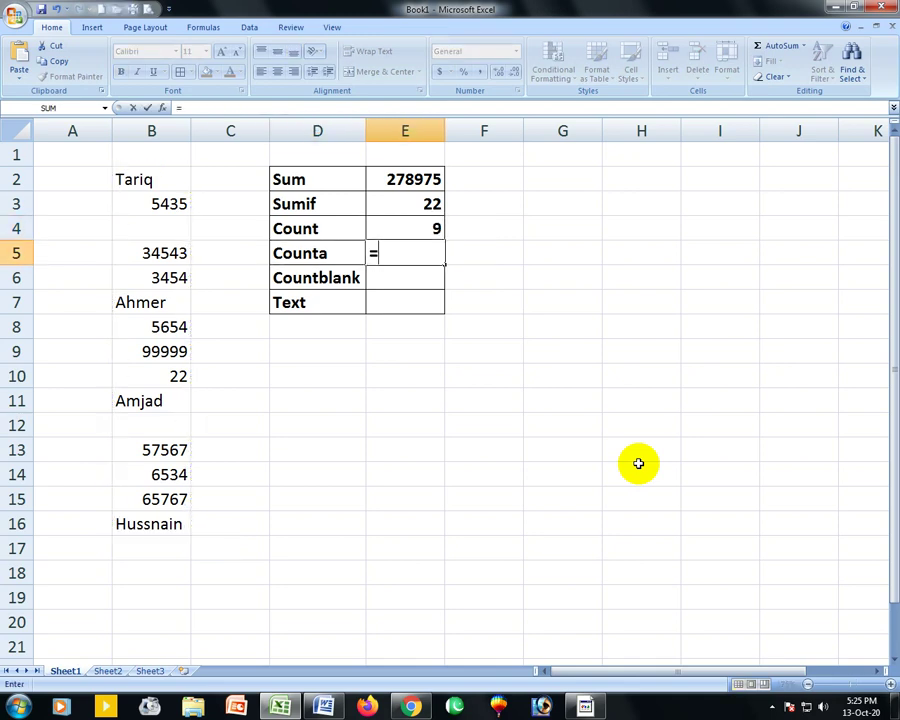
{"action": "type", "text": "cou"}
{"action": "key", "text": "Down"}
{"action": "key", "text": "Tab"}
{"action": "key", "text": "Left"}
{"action": "key", "text": "Left"}
{"action": "key", "text": "Left"}
{"action": "key", "text": "Up"}
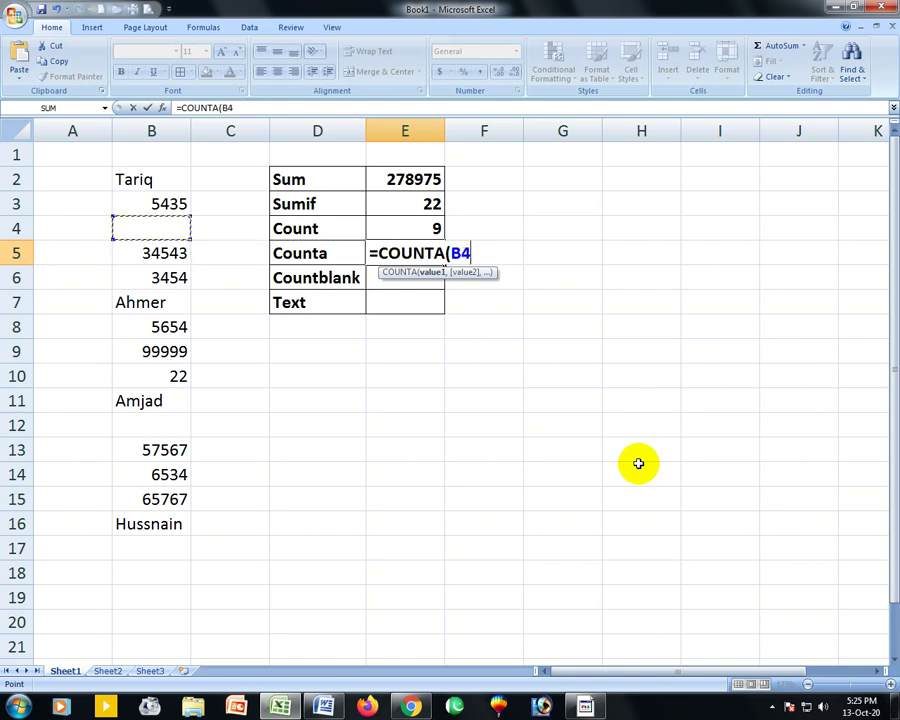
{"action": "key", "text": "Up"}
{"action": "key", "text": "Up"}
{"action": "key", "text": "shift+Down"}
{"action": "key", "text": "shift+Down"}
{"action": "key", "text": "shift+Down"}
{"action": "key", "text": "shift+Down"}
{"action": "key", "text": "shift+Down"}
{"action": "key", "text": "shift+Down"}
{"action": "key", "text": "shift+Down"}
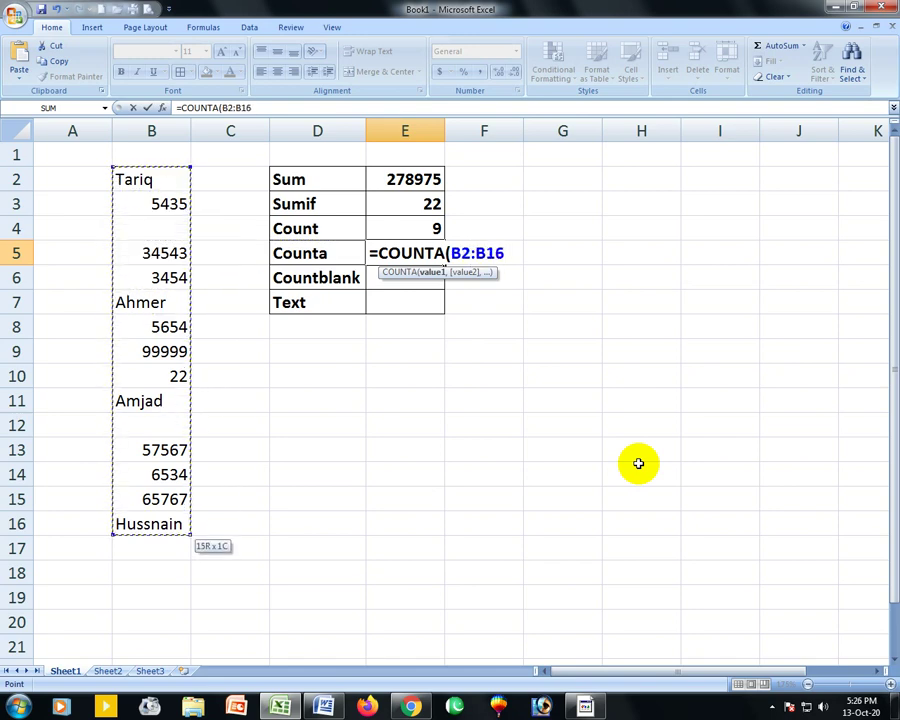
{"action": "key", "text": "Return"}
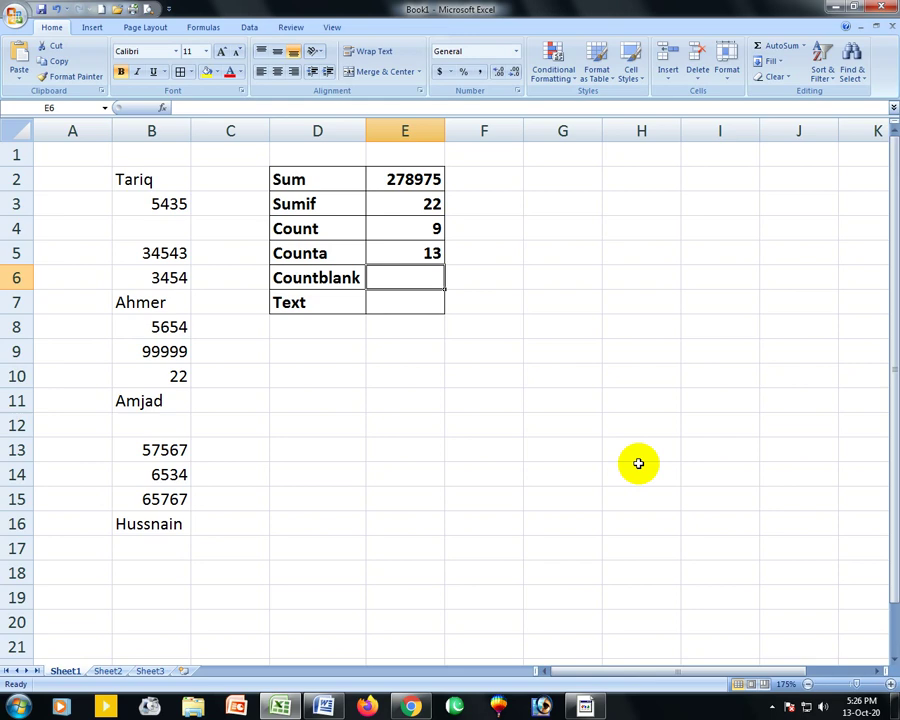
- Enter =COUNTBLANK(B2:B16) in cell E6, returning 2 empty cells
{"action": "type", "text": "="}
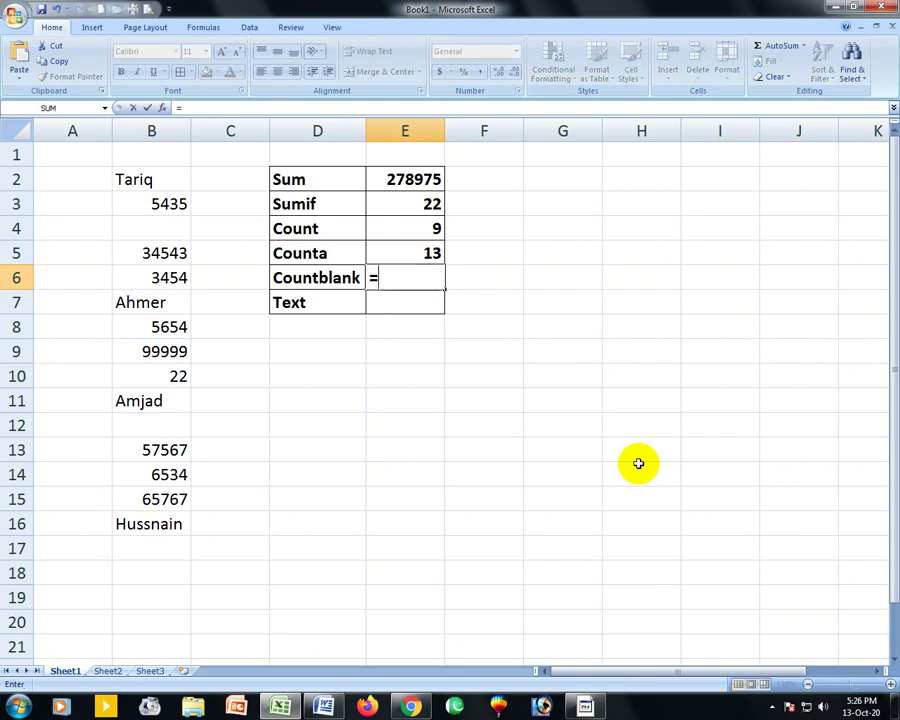
{"action": "type", "text": "cou"}
{"action": "key", "text": "Down"}
{"action": "key", "text": "Down"}
{"action": "key", "text": "Tab"}
{"action": "key", "text": "Left"}
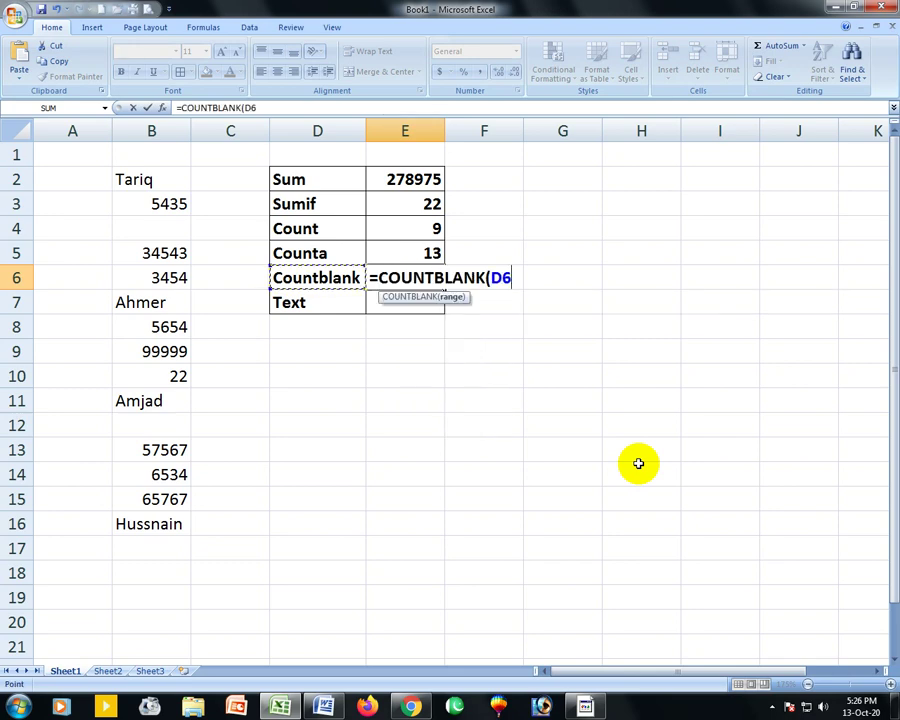
{"action": "key", "text": "Left"}
{"action": "key", "text": "Left"}
{"action": "key", "text": "Up"}
{"action": "key", "text": "Up"}
{"action": "key", "text": "Up"}
{"action": "key", "text": "Up"}
{"action": "key", "text": "Up"}
{"action": "key", "text": "Down"}
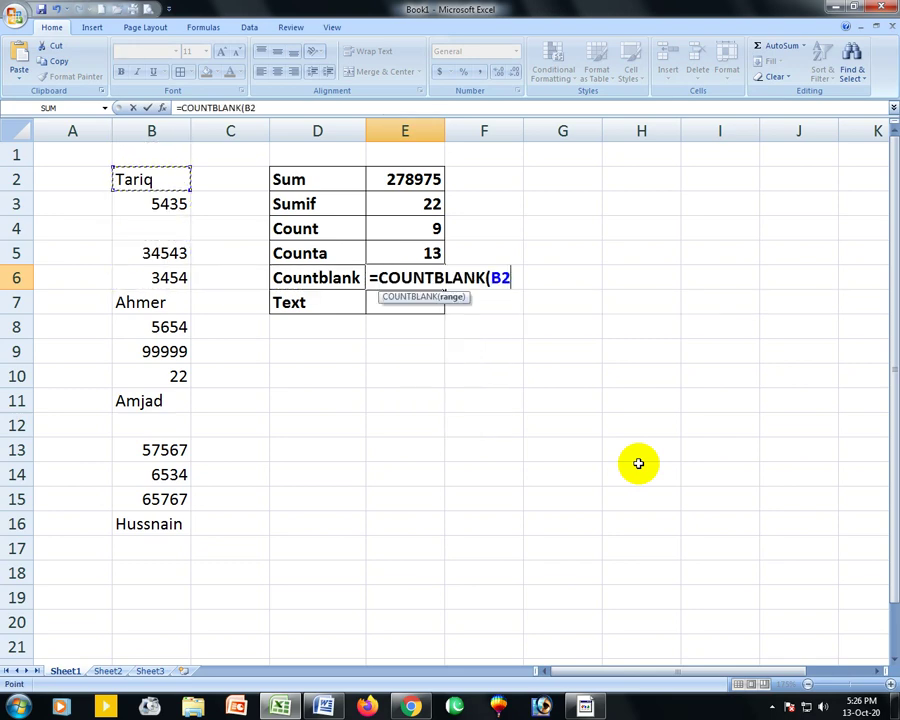
{"action": "key", "text": "shift+Down"}
{"action": "key", "text": "shift+Down"}
{"action": "key", "text": "shift+Down"}
{"action": "key", "text": "shift+Down"}
{"action": "key", "text": "shift+Down"}
{"action": "key", "text": "shift+Down"}
{"action": "key", "text": "shift+Down"}
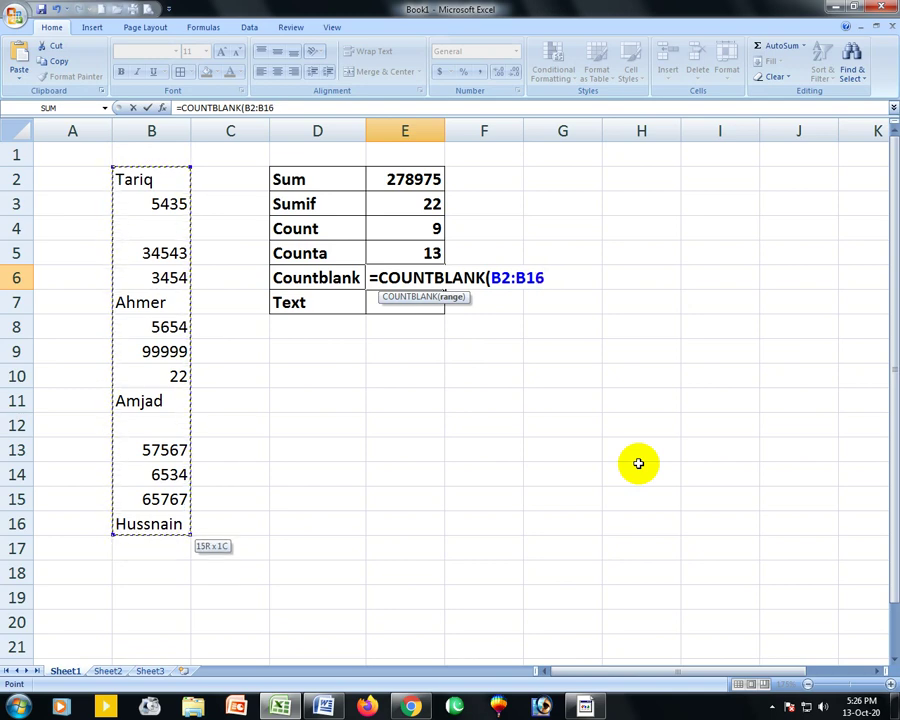
{"action": "type", "text": ")"}
{"action": "key", "text": "Return"}
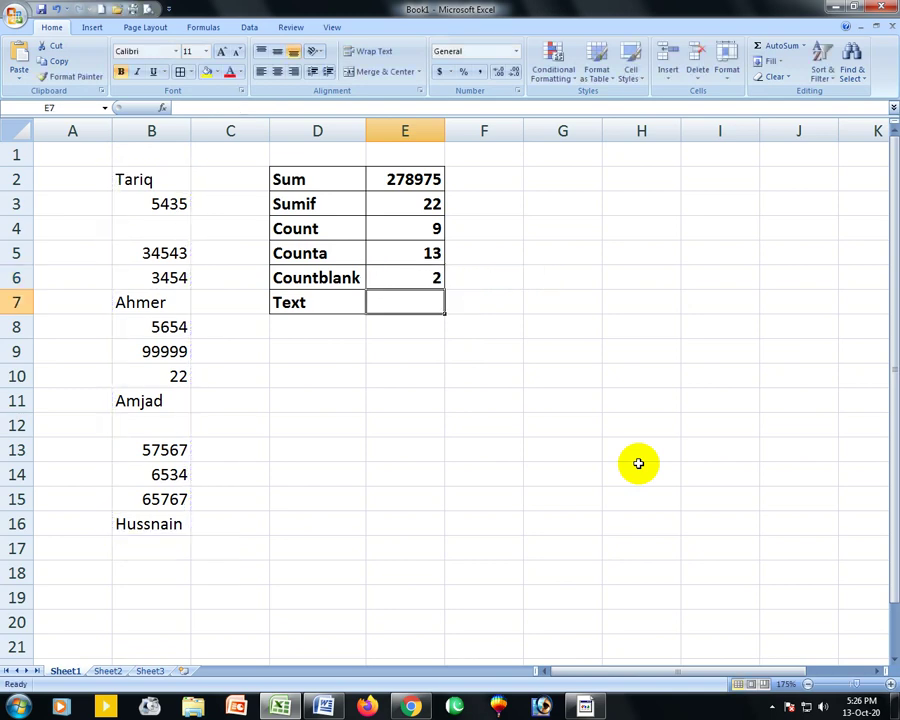
{"action": "key", "text": "Left"}
{"action": "key", "text": "Left"}
{"action": "key", "text": "Left"}
{"action": "key", "text": "Up"}
{"action": "key", "text": "Up"}
{"action": "key", "text": "Up"}
{"action": "key", "text": "Down"}
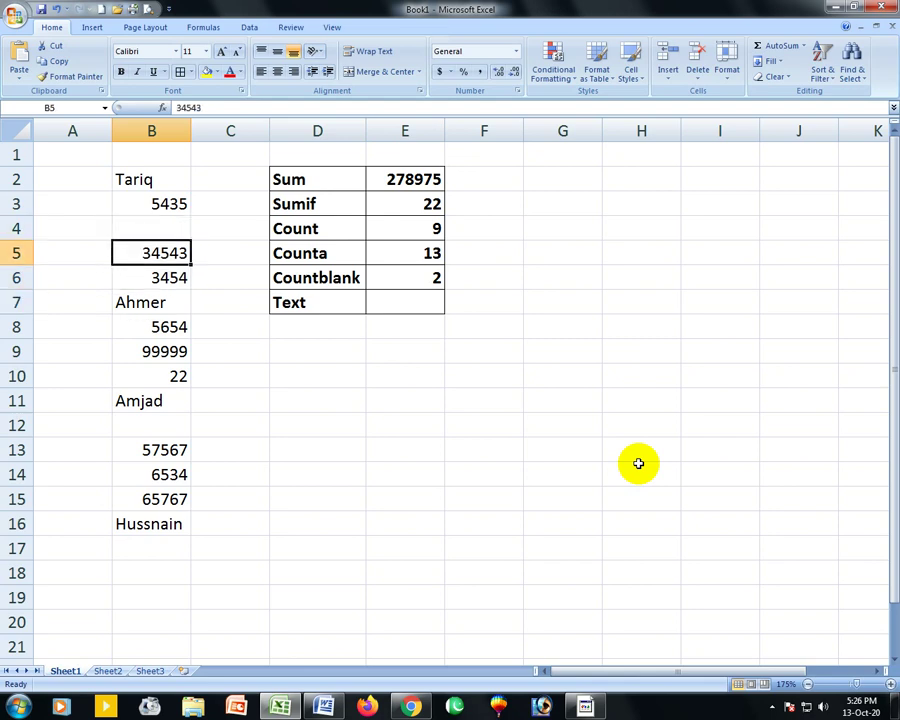
{"action": "key", "text": "Down"}
{"action": "key", "text": "Down"}
{"action": "key", "text": "Down"}
{"action": "key", "text": "Right"}
{"action": "key", "text": "Right"}
{"action": "key", "text": "Up"}
{"action": "key", "text": "Up"}
{"action": "key", "text": "Up"}
{"action": "key", "text": "Up"}
{"action": "key", "text": "Right"}
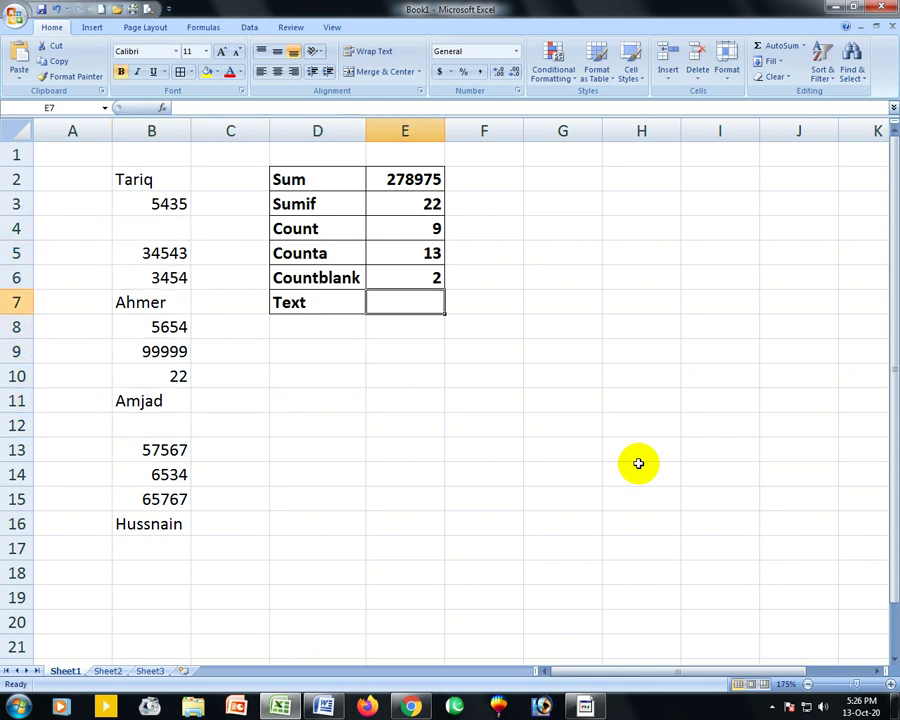
{"action": "type", "text": "=c"}
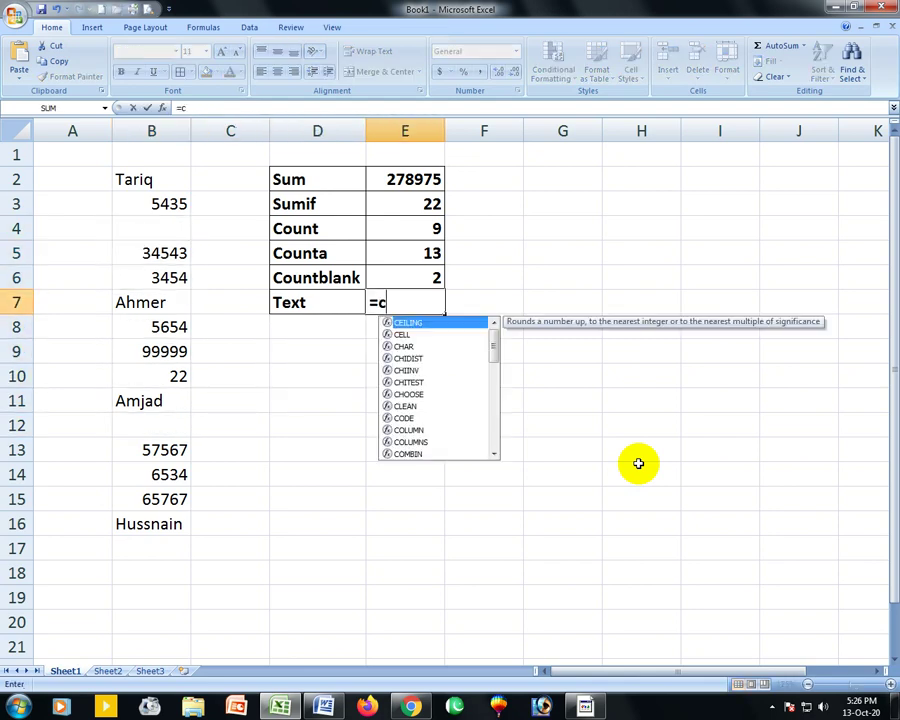
{"action": "type", "text": "ou"}
{"action": "key", "text": "Down"}
{"action": "key", "text": "Tab"}
{"action": "key", "text": "Left"}
{"action": "key", "text": "Left"}
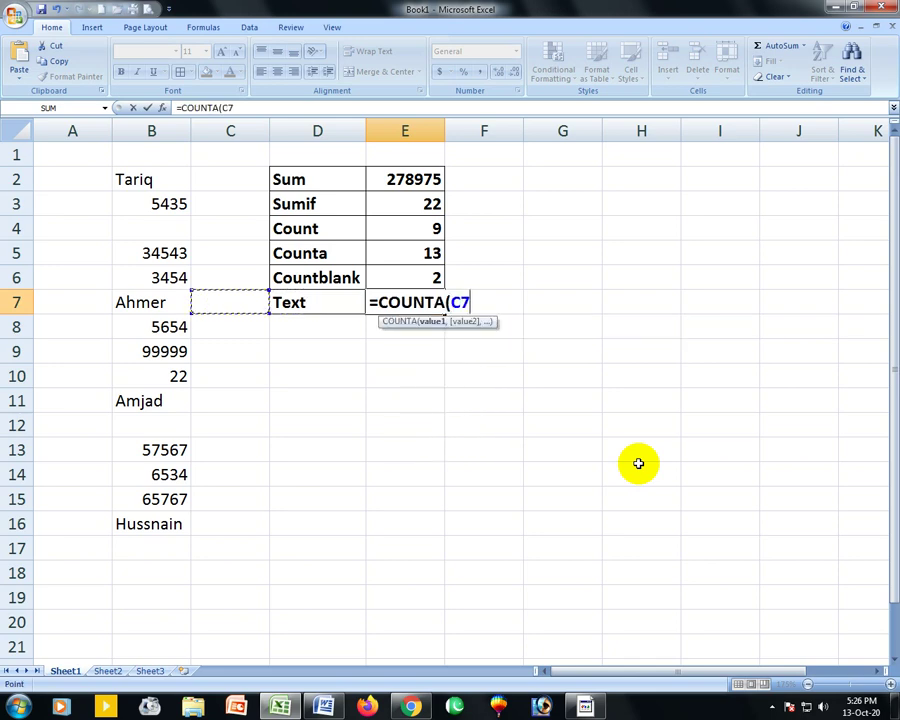
{"action": "key", "text": "Left"}
{"action": "key", "text": "Up"}
{"action": "key", "text": "BackSpace"}
{"action": "key", "text": "BackSpace"}
{"action": "key", "text": "BackSpace"}
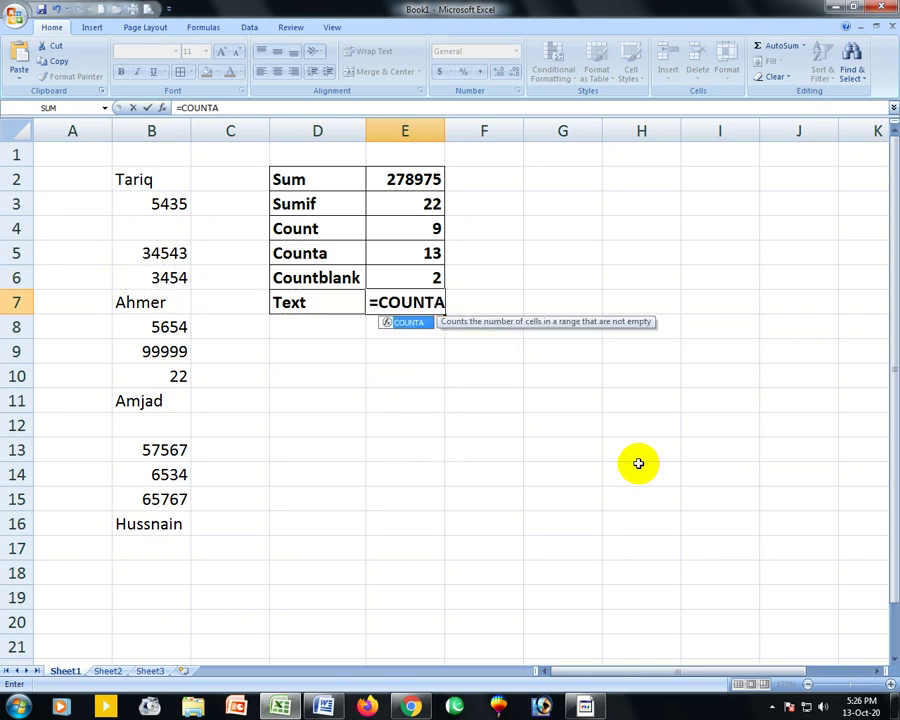
{"action": "key", "text": "BackSpace"}
{"action": "key", "text": "BackSpace"}
{"action": "key", "text": "BackSpace"}
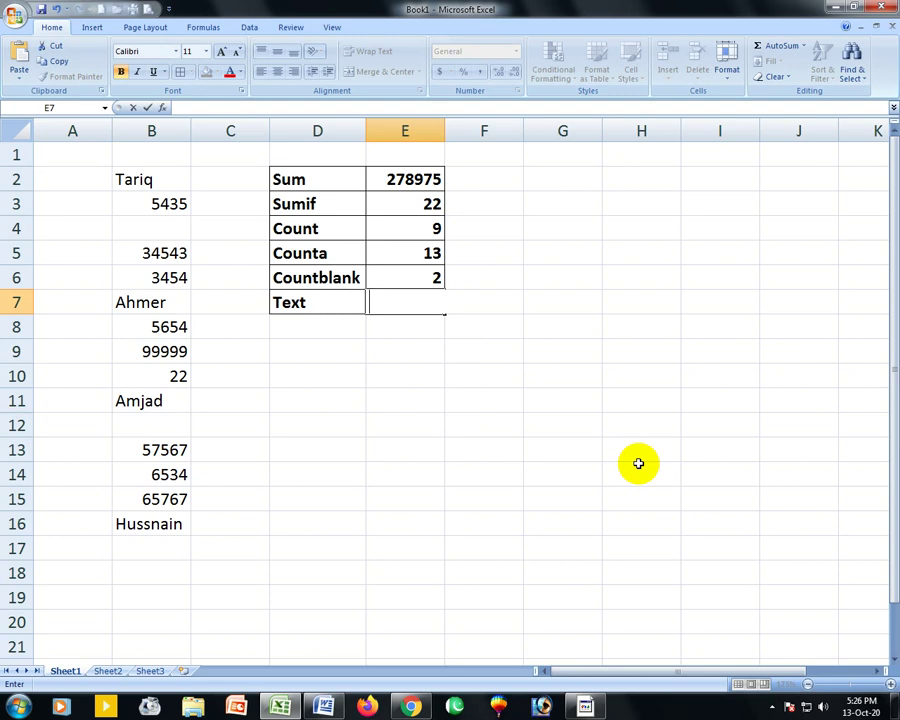
- Bring up the Lecture # 03 Word notes at the Count = Number line
{"action": "left_click", "coordinate": [323, 706]}
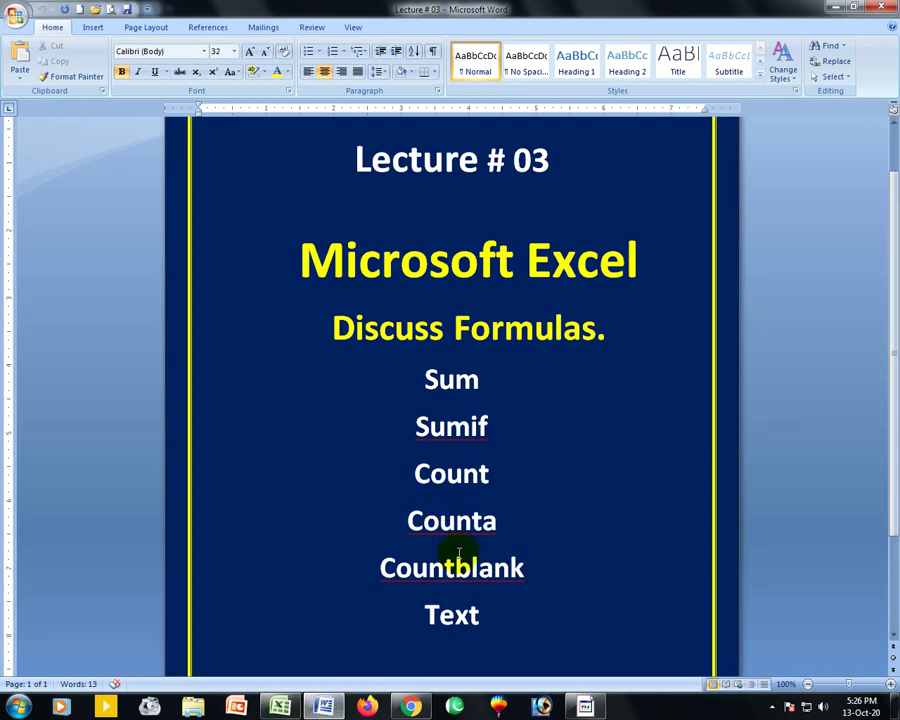
{"action": "scroll", "coordinate": [459, 553], "scroll_direction": "down", "scroll_amount": 3}
{"action": "left_click", "coordinate": [555, 538]}
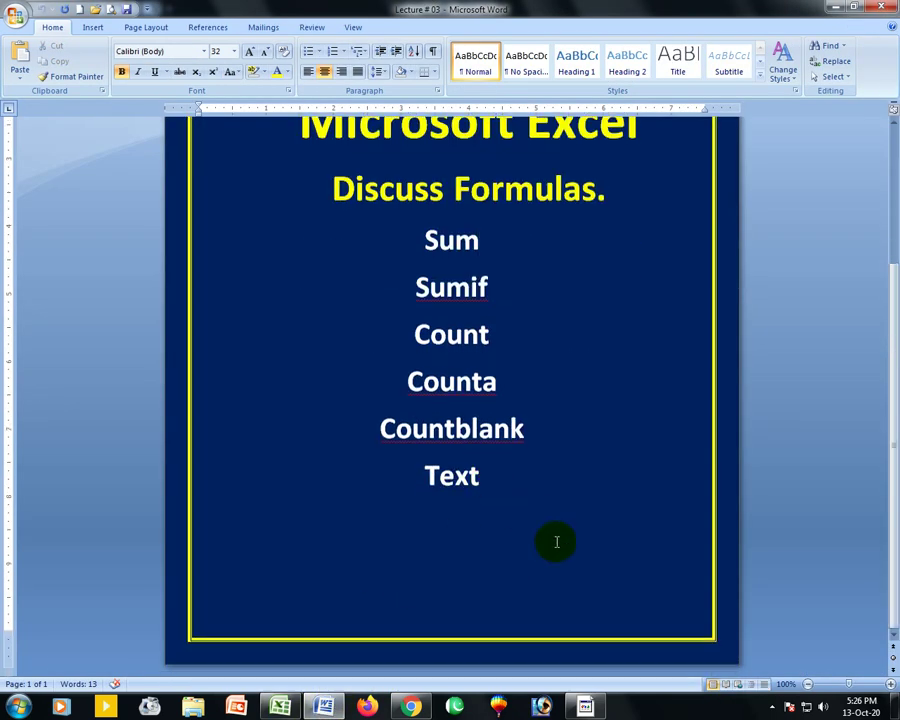
{"action": "scroll", "coordinate": [454, 504], "scroll_direction": "down", "scroll_amount": 2}
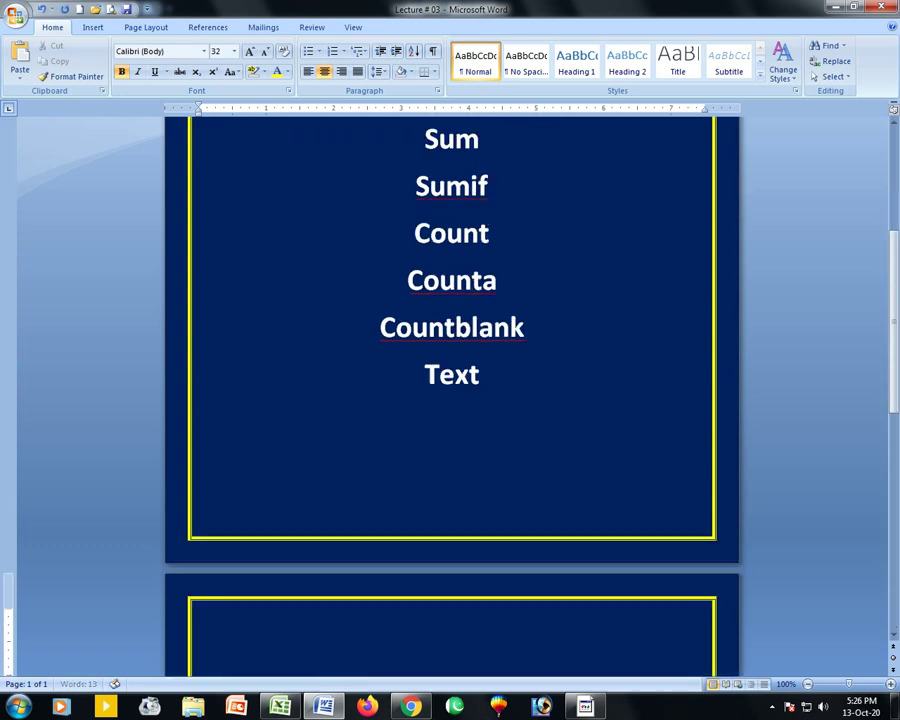
- Add the line 'Counta = Number + Text' below 'Count = Number', followed by two blank lines
{"action": "type", "text": "Cou"}
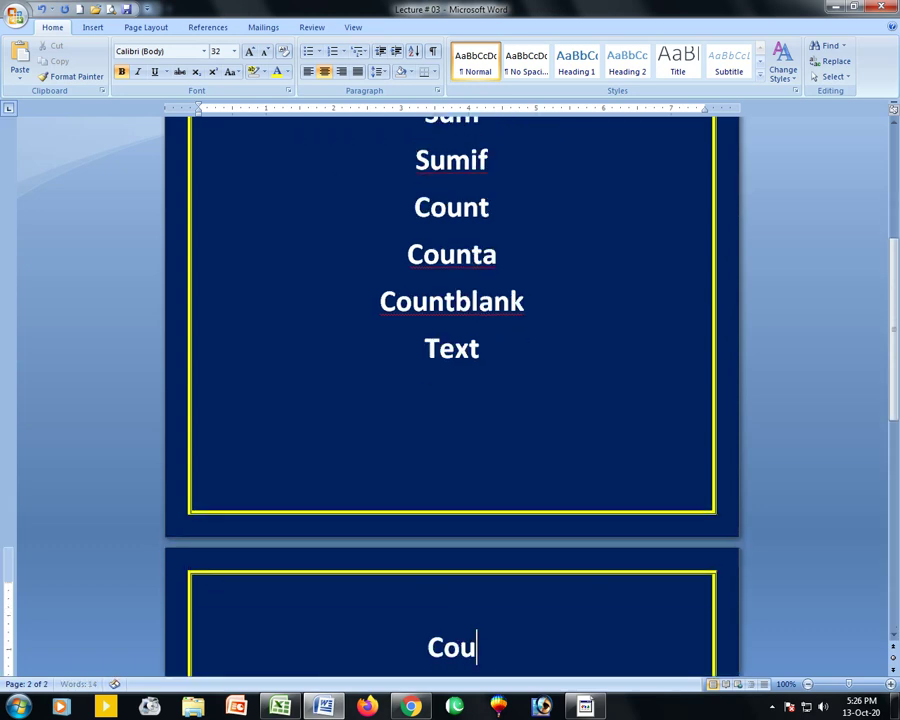
{"action": "type", "text": "nta"}
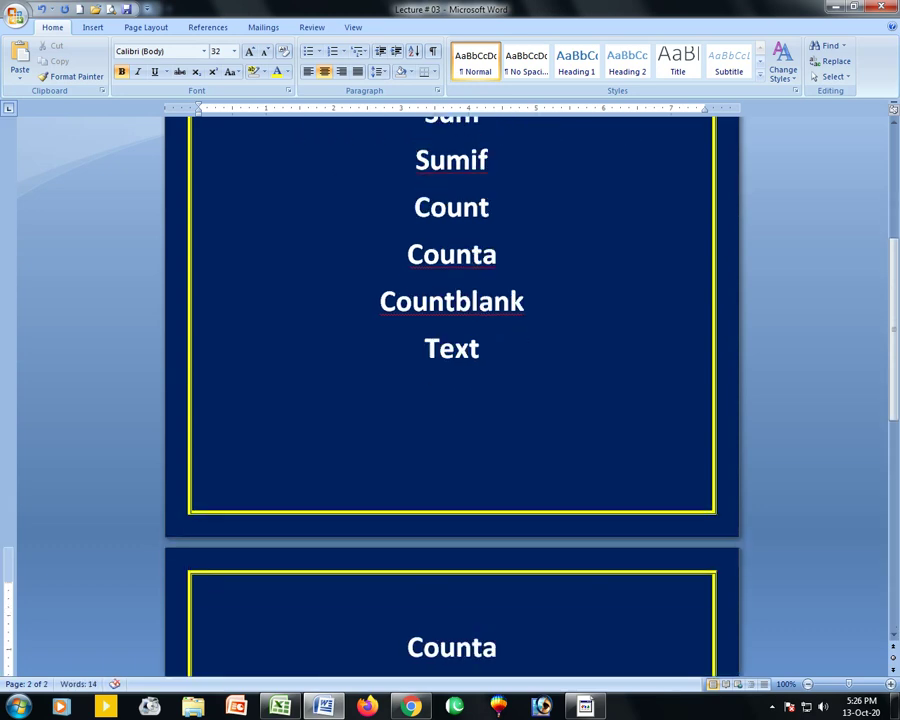
{"action": "type", "text": " = Numb"}
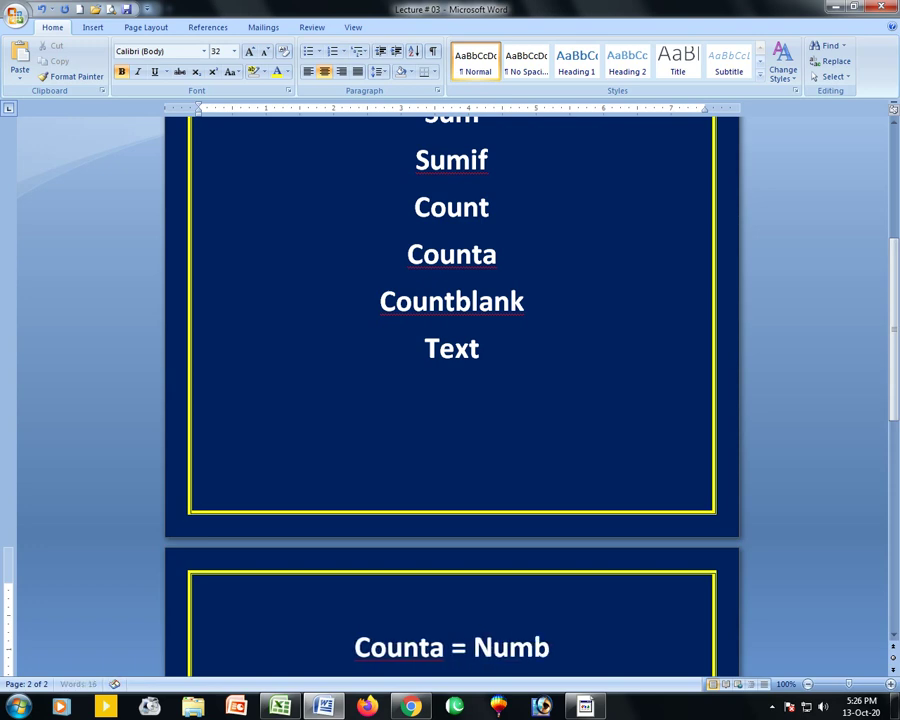
{"action": "type", "text": "er"}
{"action": "left_click", "coordinate": [553, 647]}
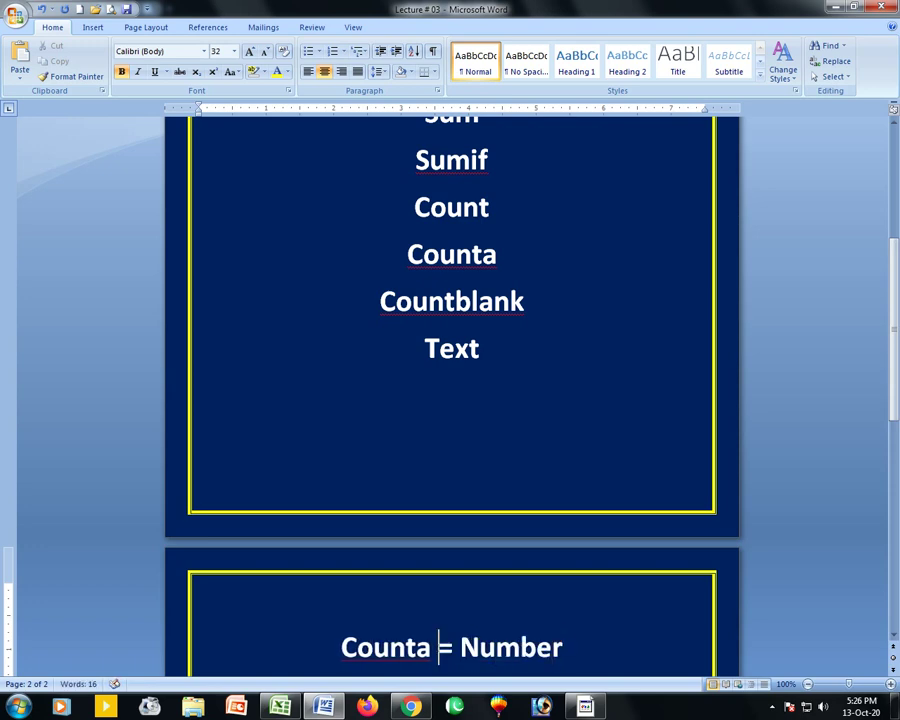
{"action": "key", "text": "BackSpace"}
{"action": "key", "text": "End"}
{"action": "scroll", "coordinate": [451, 400], "scroll_direction": "down", "scroll_amount": 1}
{"action": "scroll", "coordinate": [451, 400], "scroll_direction": "down", "scroll_amount": 2}
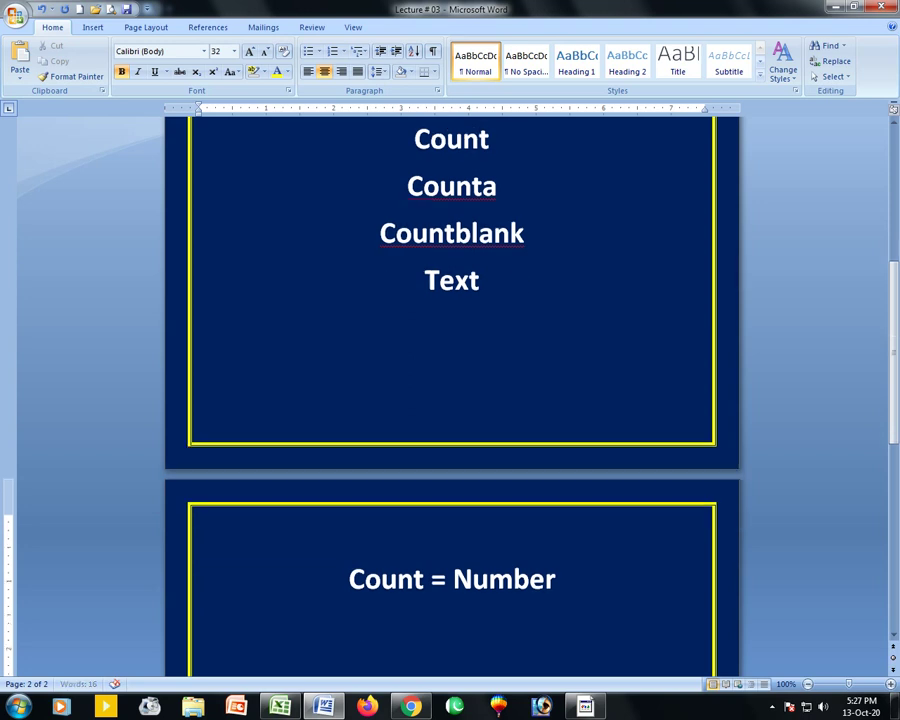
{"action": "key", "text": "Return"}
{"action": "key", "text": "Return"}
{"action": "type", "text": "Counta"}
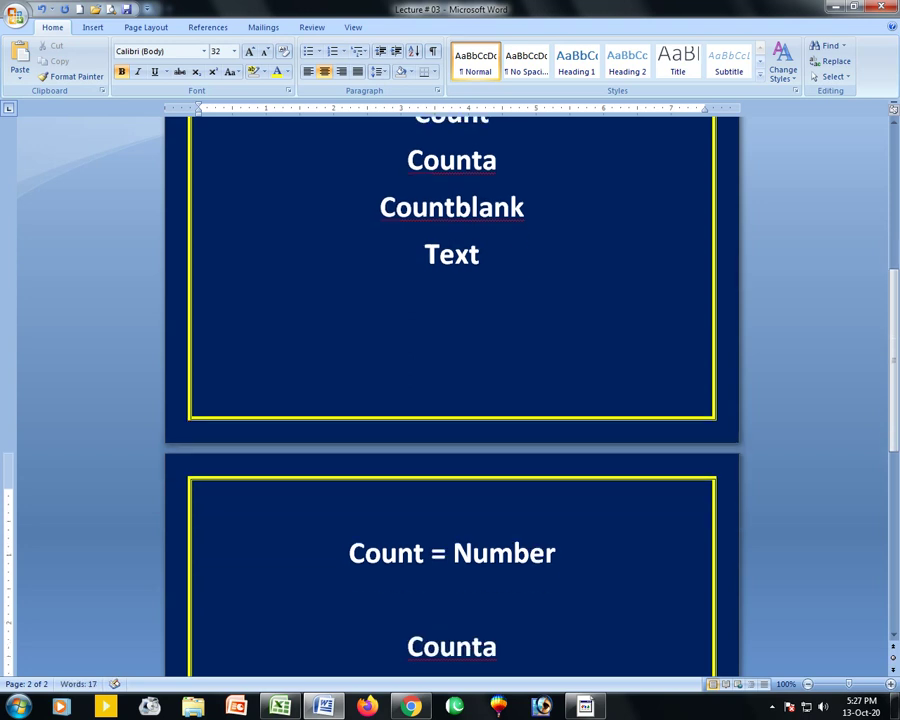
{"action": "type", "text": " = Co"}
{"action": "key", "text": "BackSpace"}
{"action": "key", "text": "BackSpace"}
{"action": "type", "text": "Nu"}
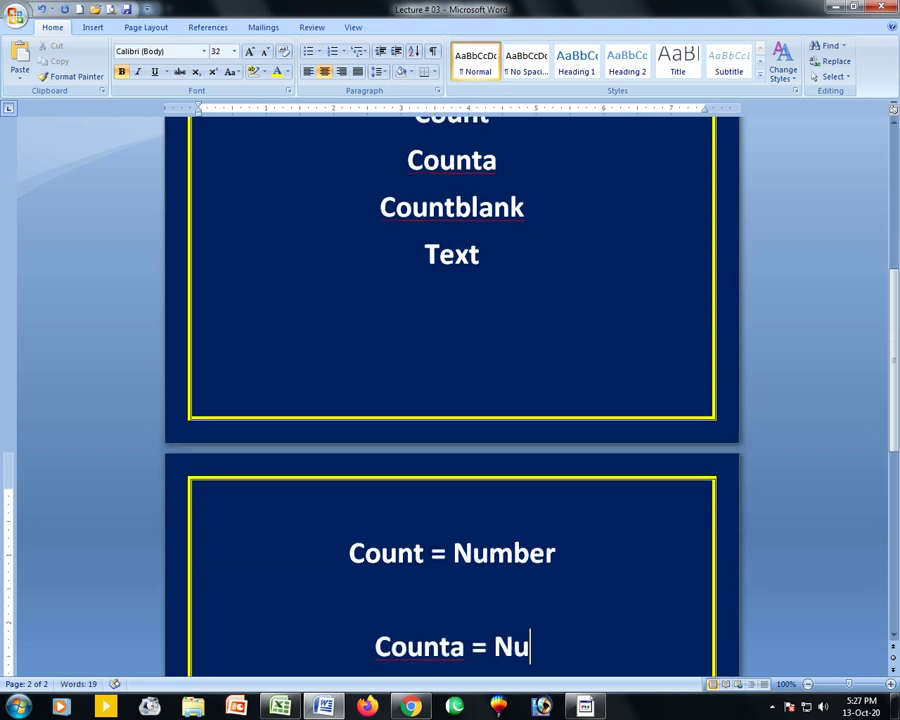
{"action": "type", "text": "mber +"}
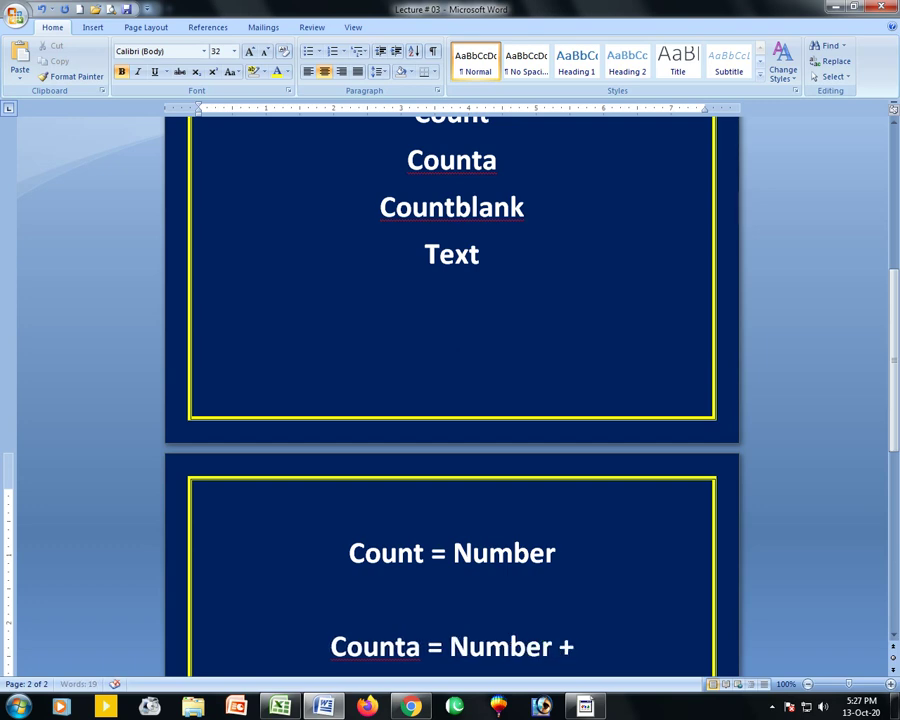
{"action": "type", "text": " Text"}
{"action": "key", "text": "Return"}
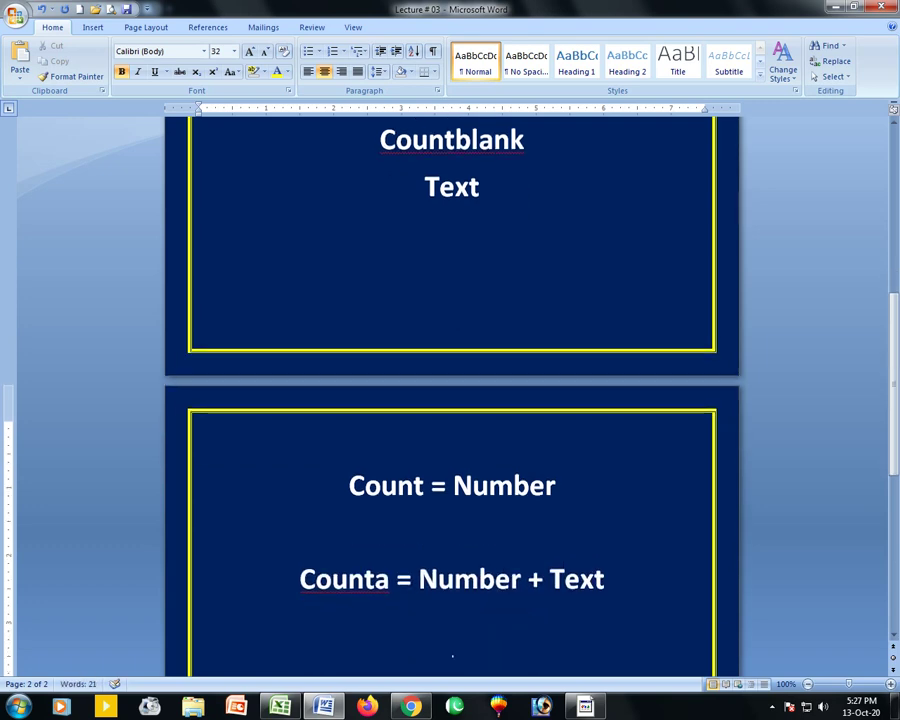
{"action": "key", "text": "Return"}
- Type 'Text = Counta (range) – Count (range)' and start a left-aligned, indented line below
{"action": "type", "text": "Text"}
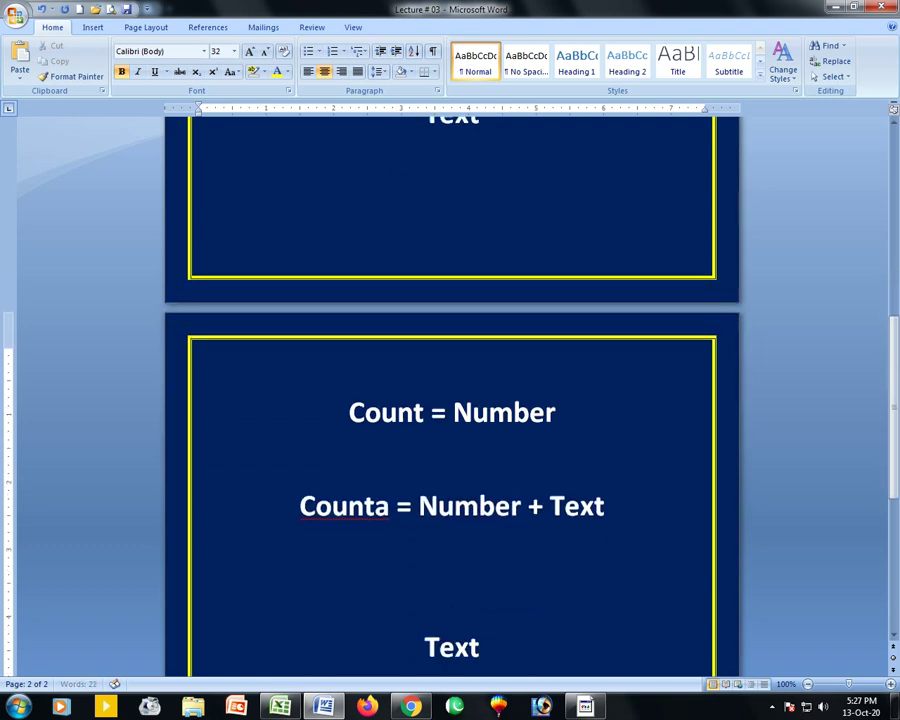
{"action": "type", "text": " = Coun"}
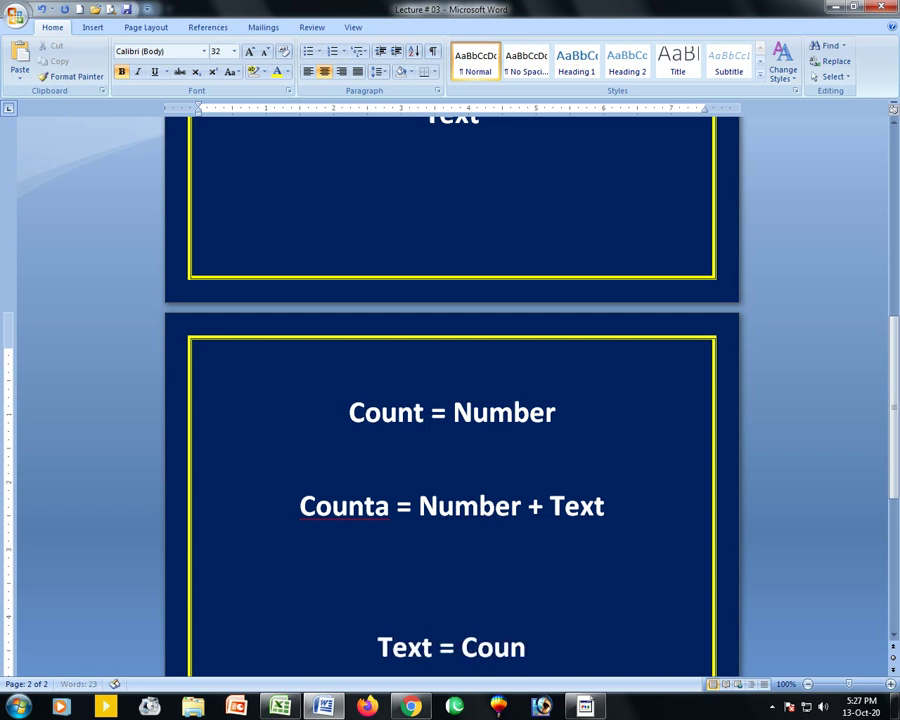
{"action": "type", "text": "ta ("}
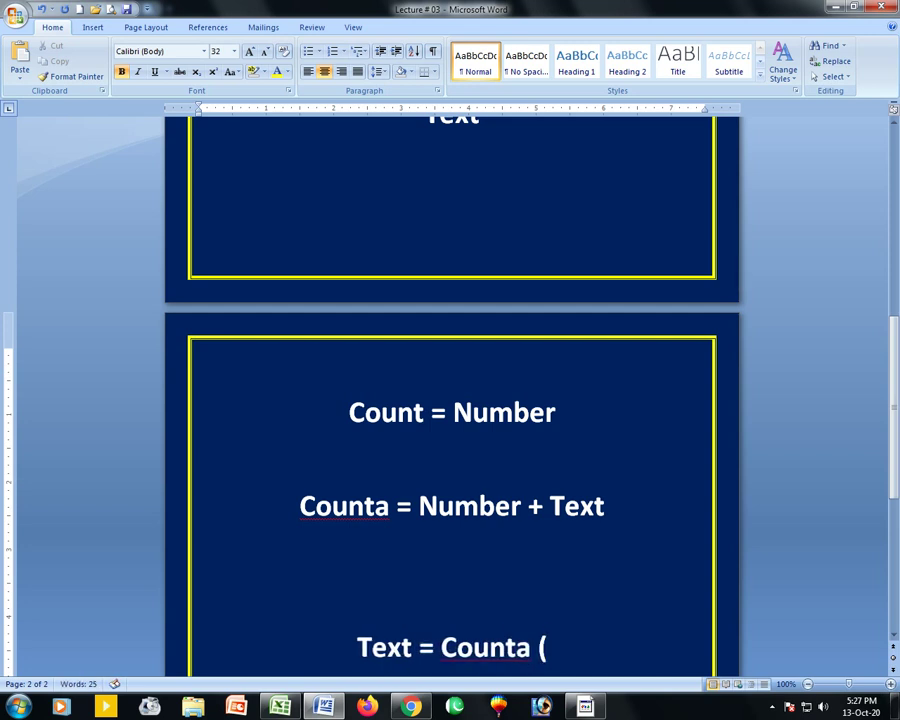
{"action": "type", "text": "range"}
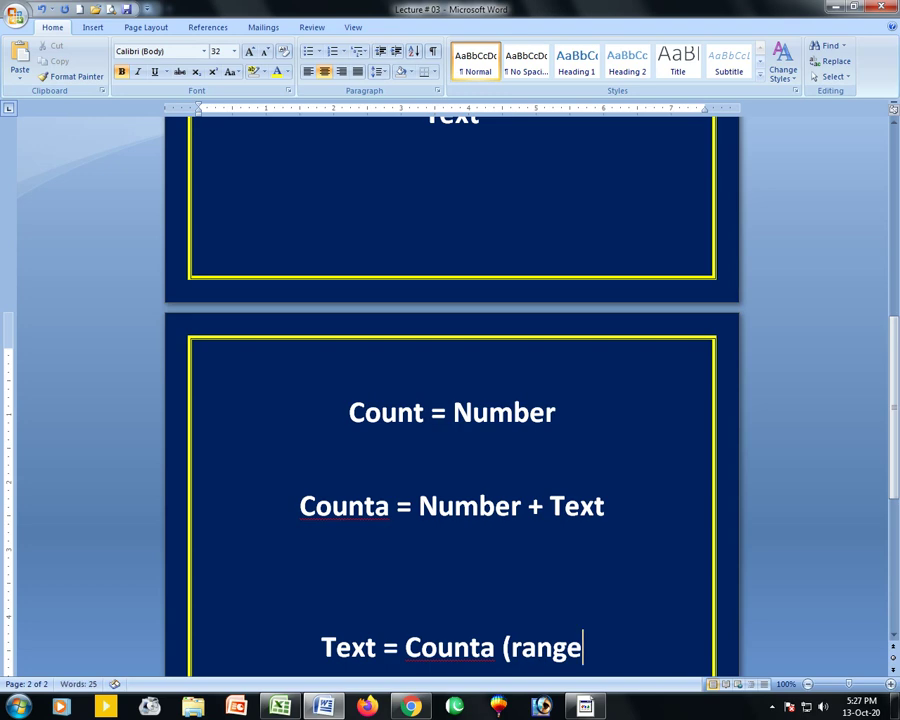
{"action": "type", "text": ")- Cou"}
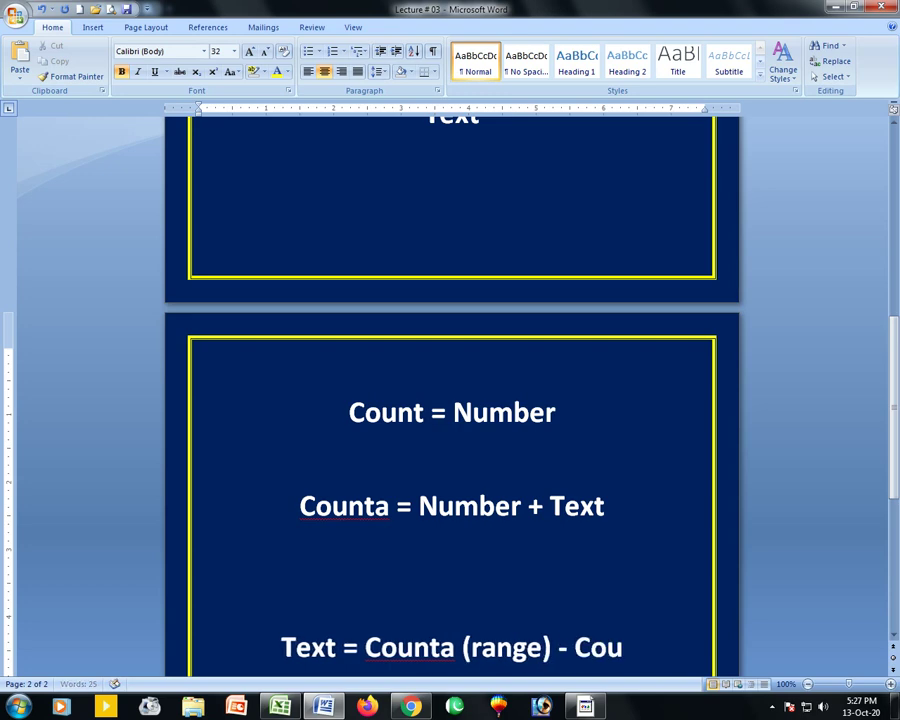
{"action": "type", "text": "nt (ran"}
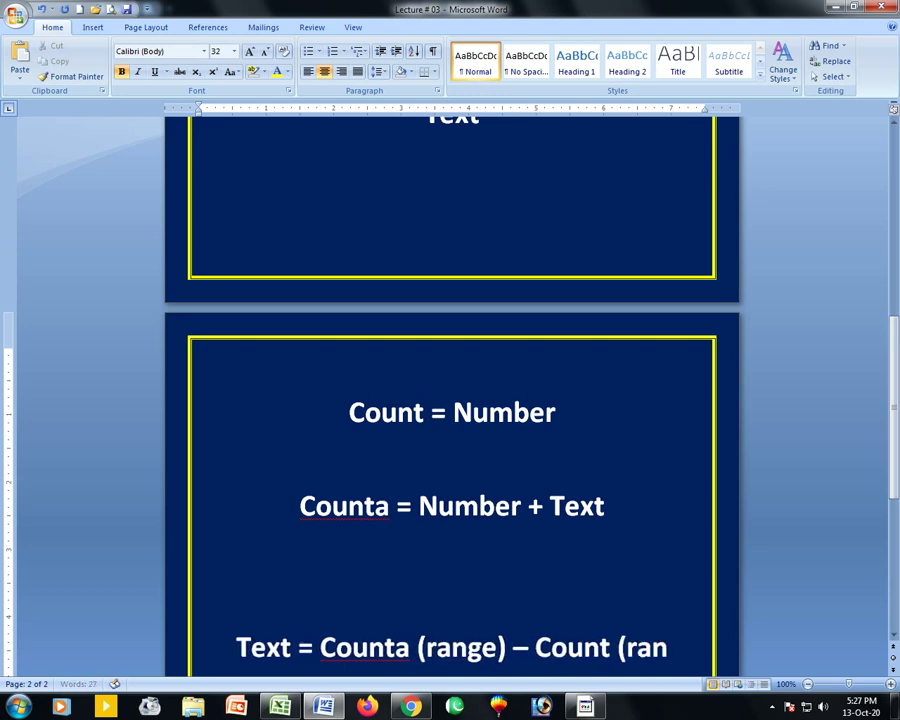
{"action": "type", "text": "ge)"}
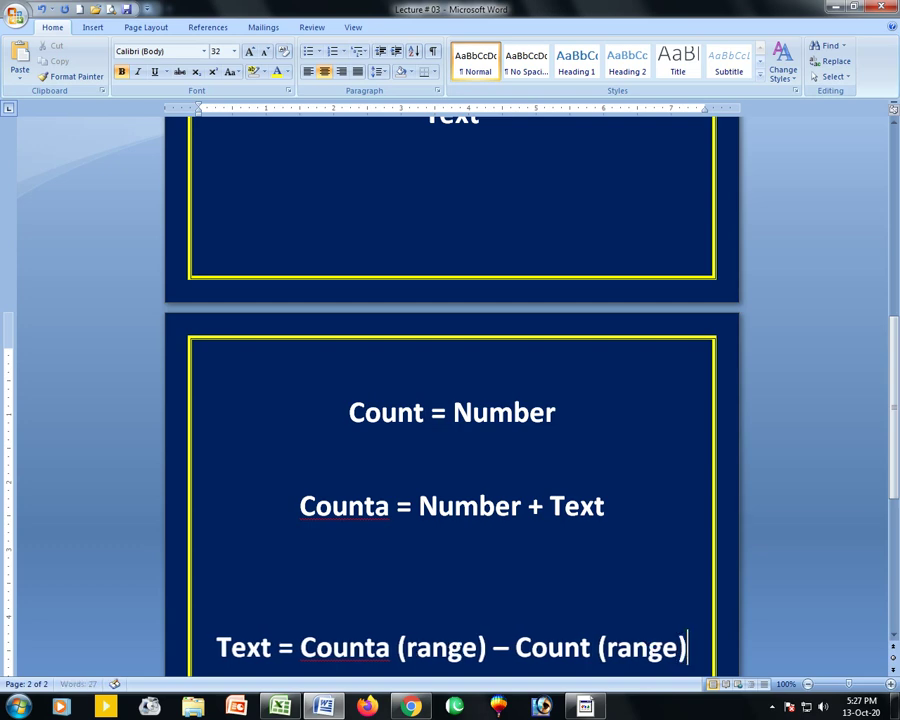
{"action": "scroll", "coordinate": [450, 400], "scroll_direction": "down", "scroll_amount": 1}
{"action": "scroll", "coordinate": [450, 400], "scroll_direction": "down", "scroll_amount": 2}
{"action": "key", "text": "Return"}
{"action": "key", "text": "Return"}
{"action": "key", "text": "BackSpace"}
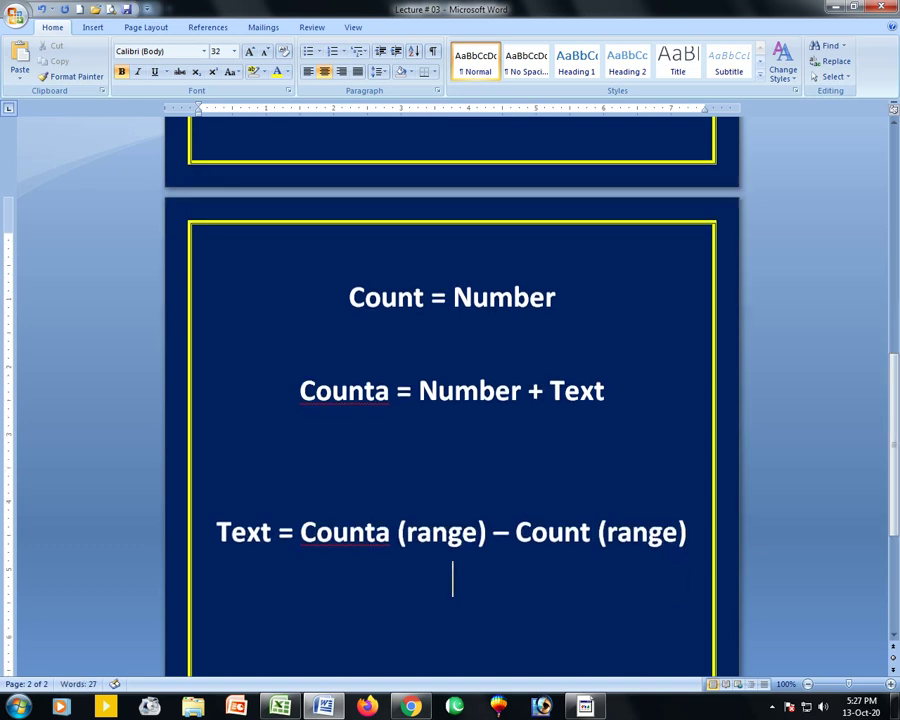
{"action": "key", "text": "ctrl+l"}
{"action": "key", "text": "Tab"}
- Type 'Num + Text - Num' on the indented line
{"action": "type", "text": "Numbner"}
{"action": "key", "text": "BackSpace"}
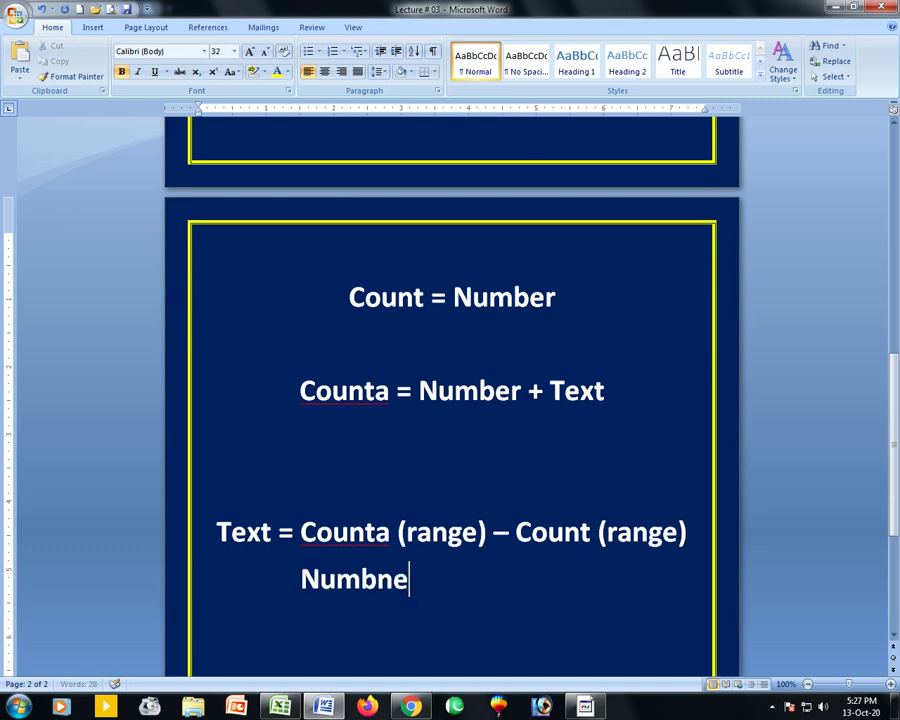
{"action": "key", "text": "BackSpace"}
{"action": "key", "text": "BackSpace"}
{"action": "key", "text": "BackSpace"}
{"action": "type", "text": "+ Te"}
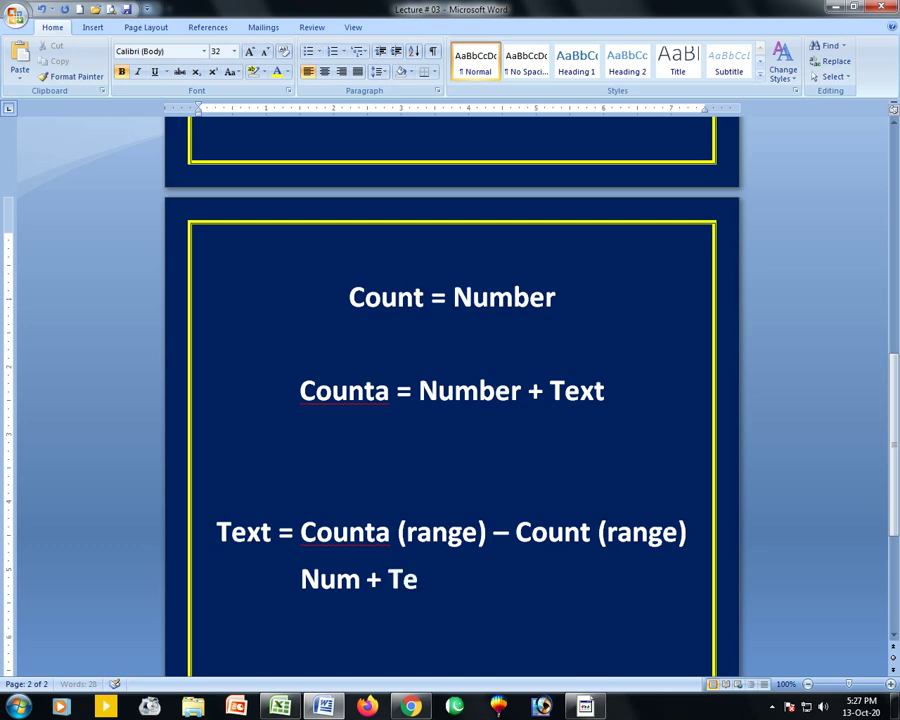
{"action": "type", "text": "xt - "}
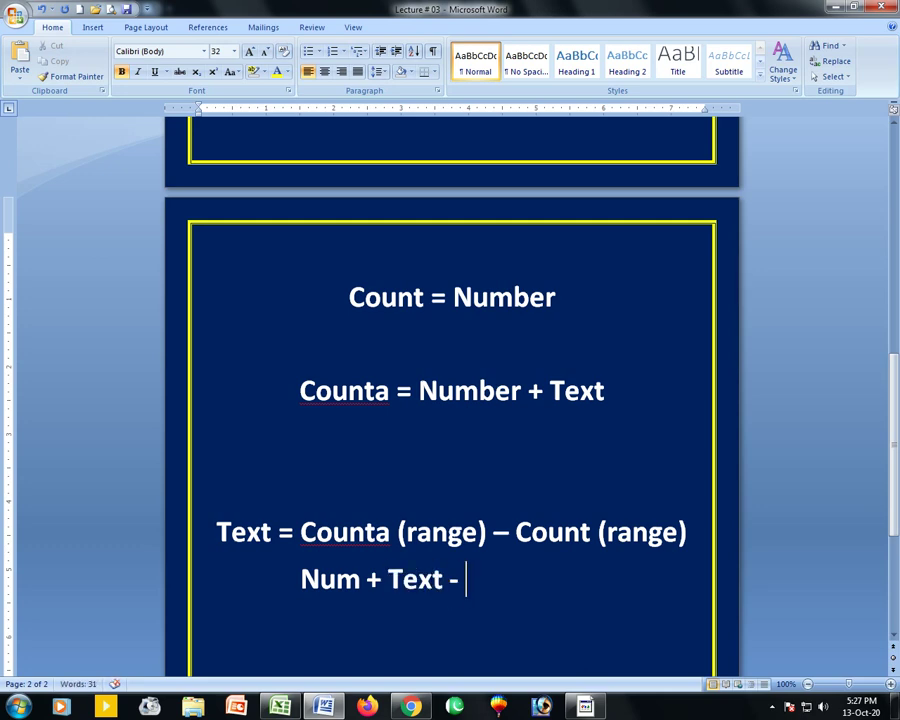
{"action": "type", "text": "Text"}
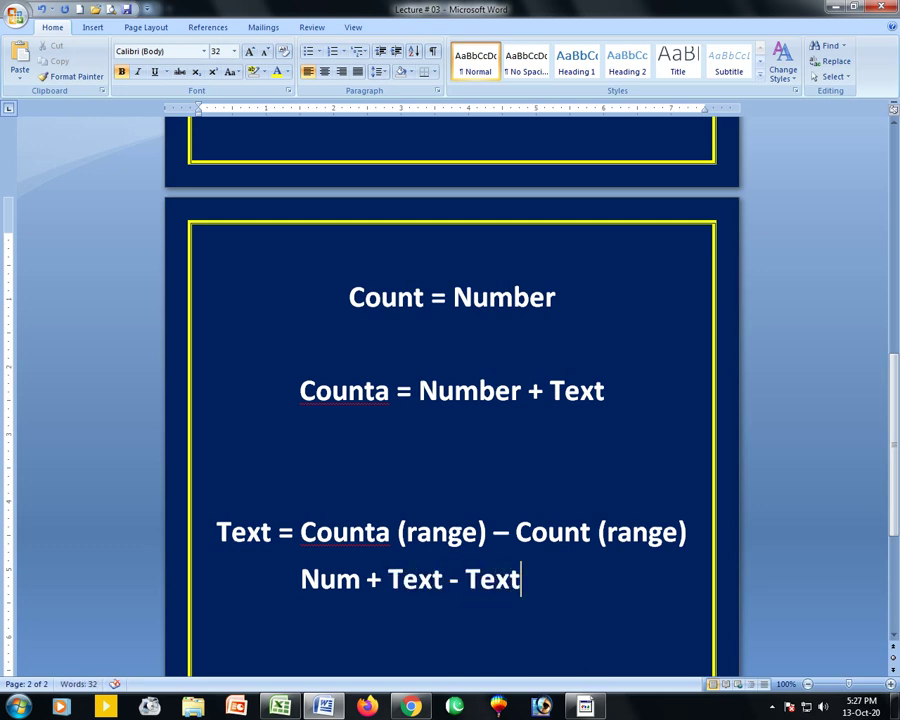
{"action": "key", "text": "BackSpace"}
{"action": "key", "text": "BackSpace"}
{"action": "key", "text": "BackSpace"}
{"action": "key", "text": "BackSpace"}
{"action": "type", "text": "Nume"}
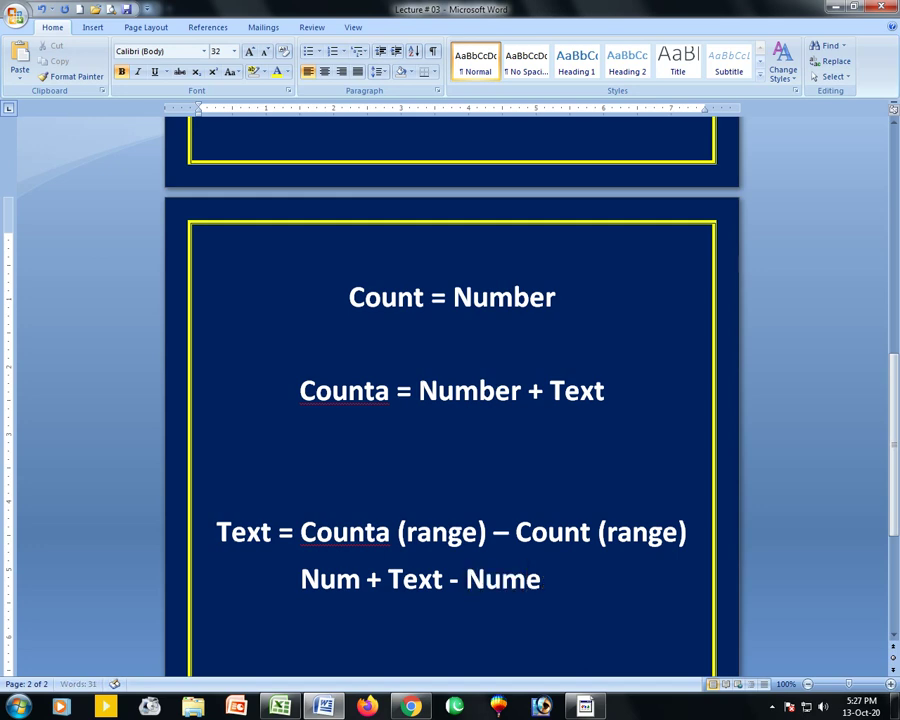
{"action": "key", "text": "BackSpace"}
{"action": "scroll", "coordinate": [548, 572], "scroll_direction": "down", "scroll_amount": 3}
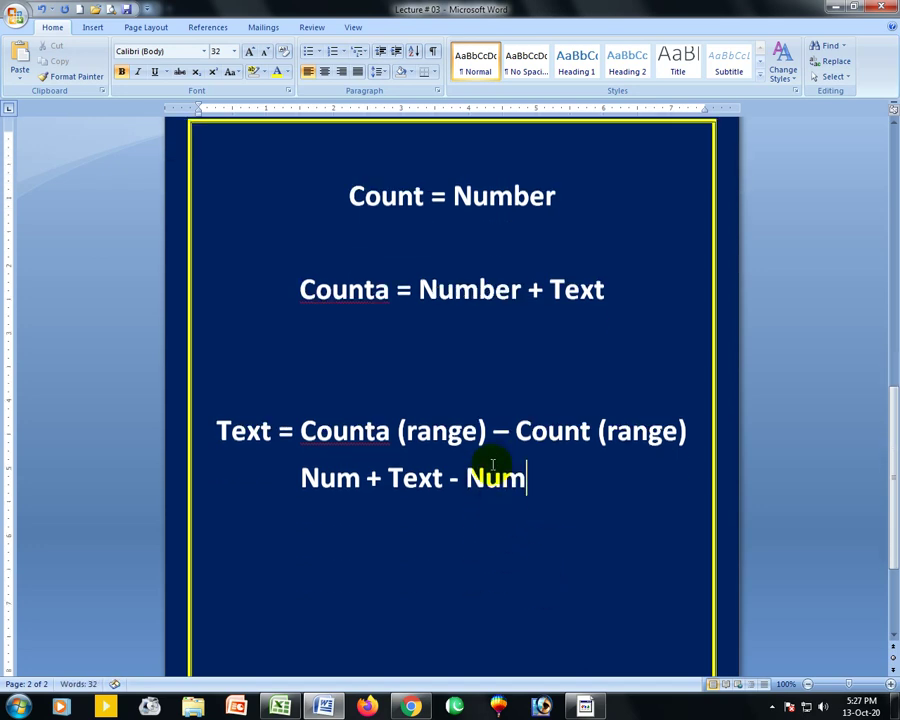
- Strike through both Num terms on the Num + Text - Num line
{"action": "left_click_drag", "start_coordinate": [466, 480], "coordinate": [524, 470]}
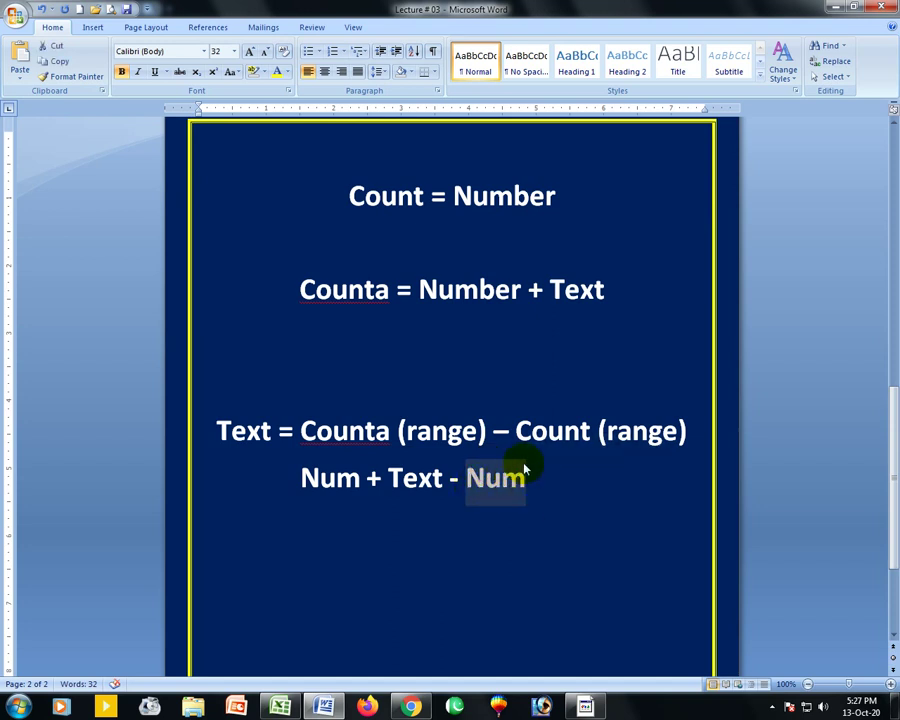
{"action": "left_click", "coordinate": [181, 72]}
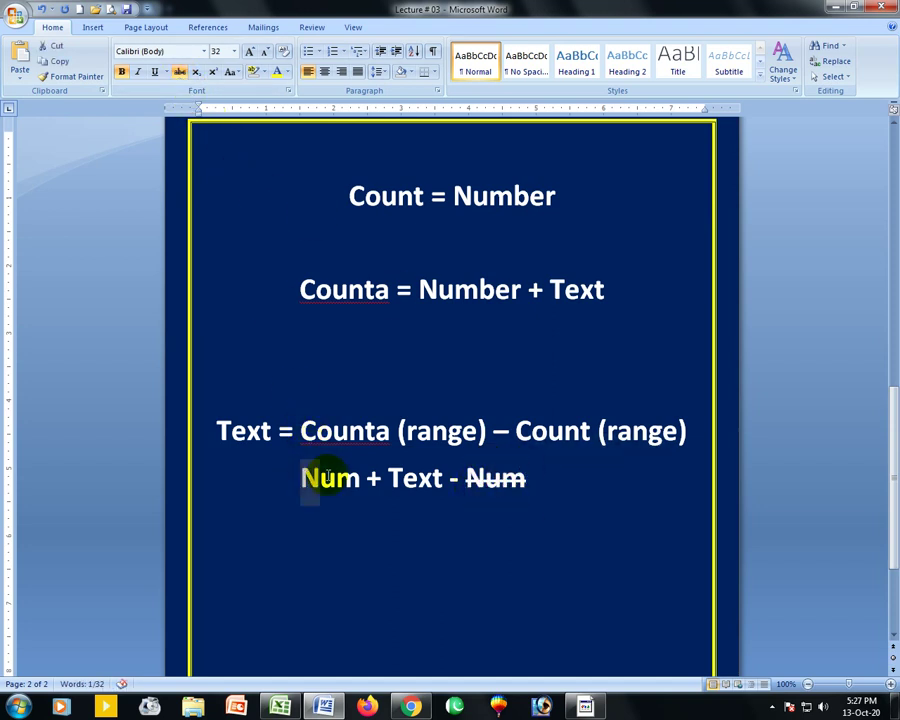
{"action": "left_click_drag", "start_coordinate": [300, 478], "coordinate": [360, 478]}
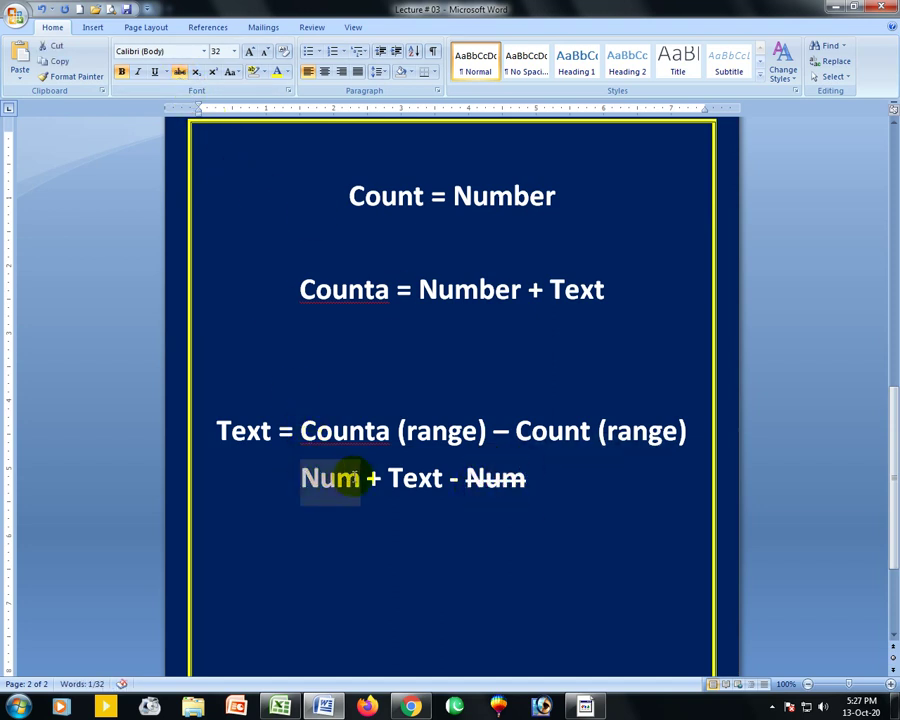
{"action": "left_click", "coordinate": [181, 72]}
- Add a centred '= Text' line below, without strikethrough
{"action": "left_click", "coordinate": [552, 498]}
{"action": "key", "text": "Return"}
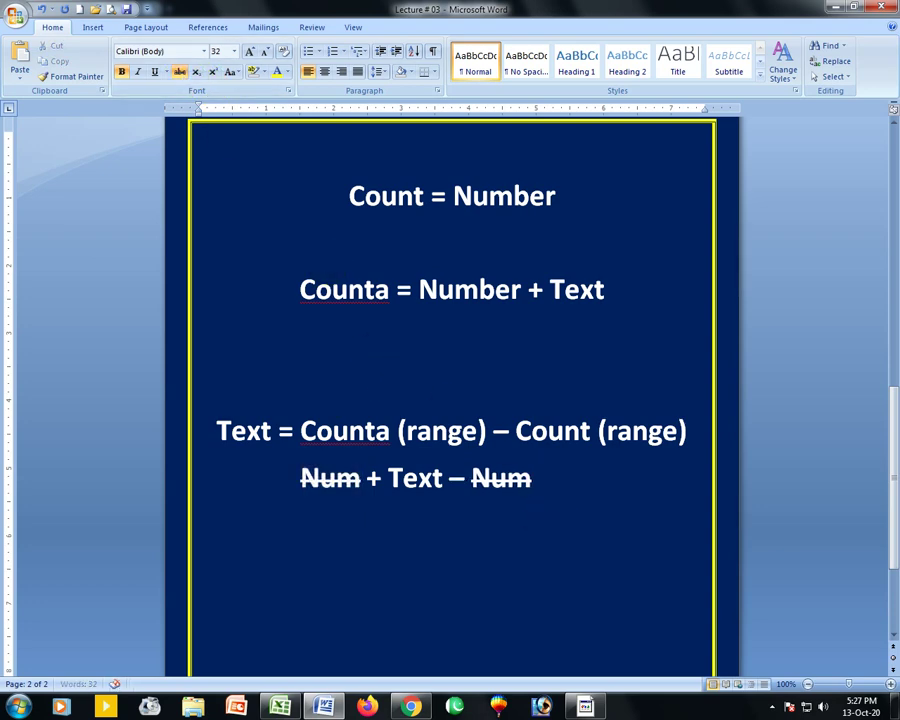
{"action": "key", "text": "ctrl+e"}
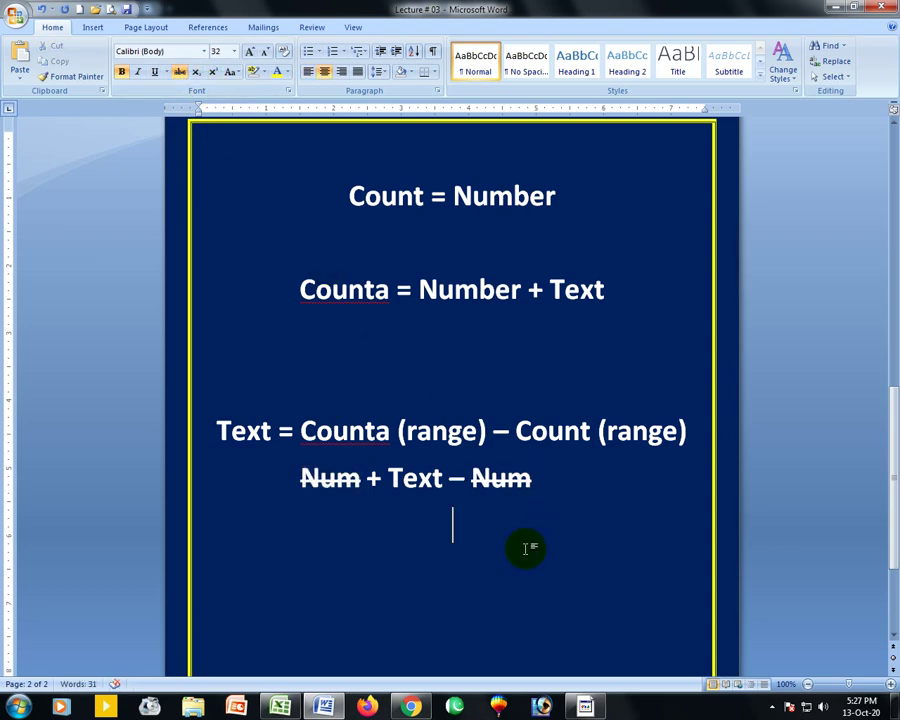
{"action": "type", "text": "TR"}
{"action": "key", "text": "BackSpace"}
{"action": "type", "text": "ex"}
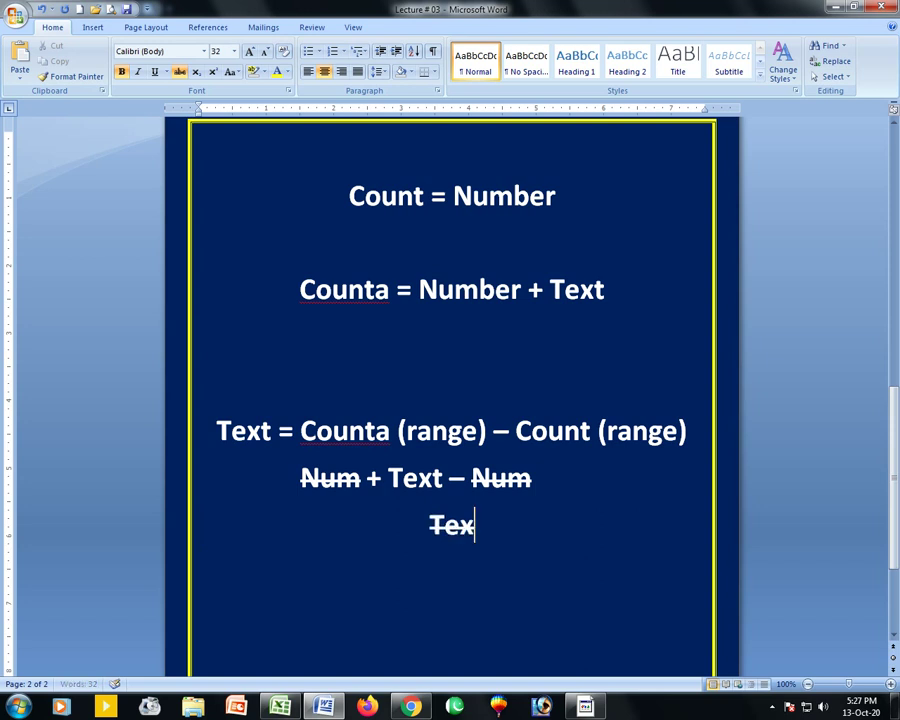
{"action": "type", "text": "t"}
{"action": "left_click_drag", "start_coordinate": [492, 522], "coordinate": [420, 513]}
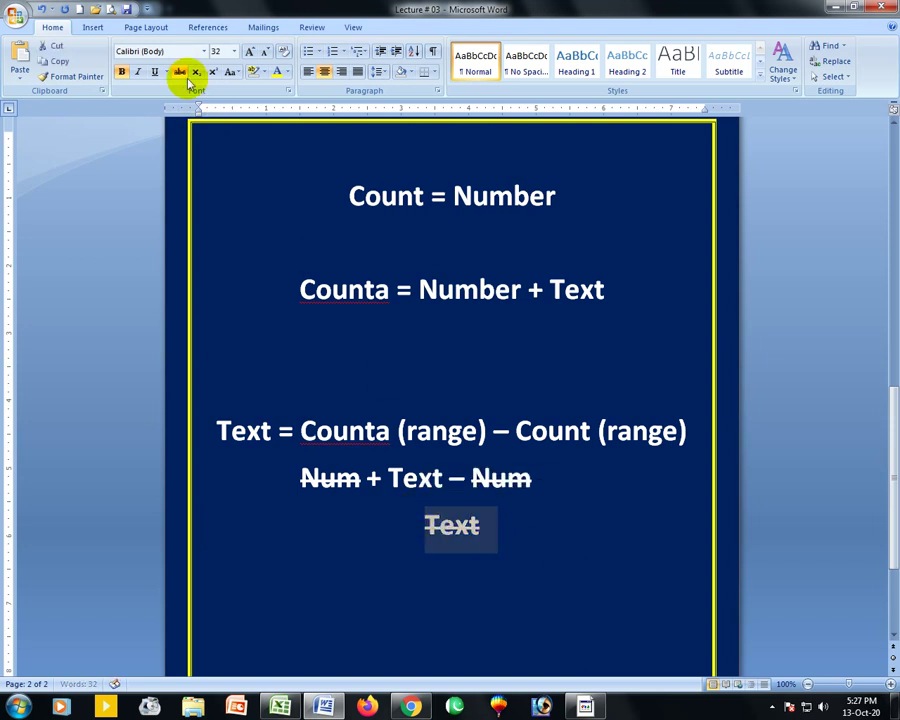
{"action": "left_click", "coordinate": [179, 71]}
{"action": "left_click", "coordinate": [508, 540]}
{"action": "left_click", "coordinate": [410, 527]}
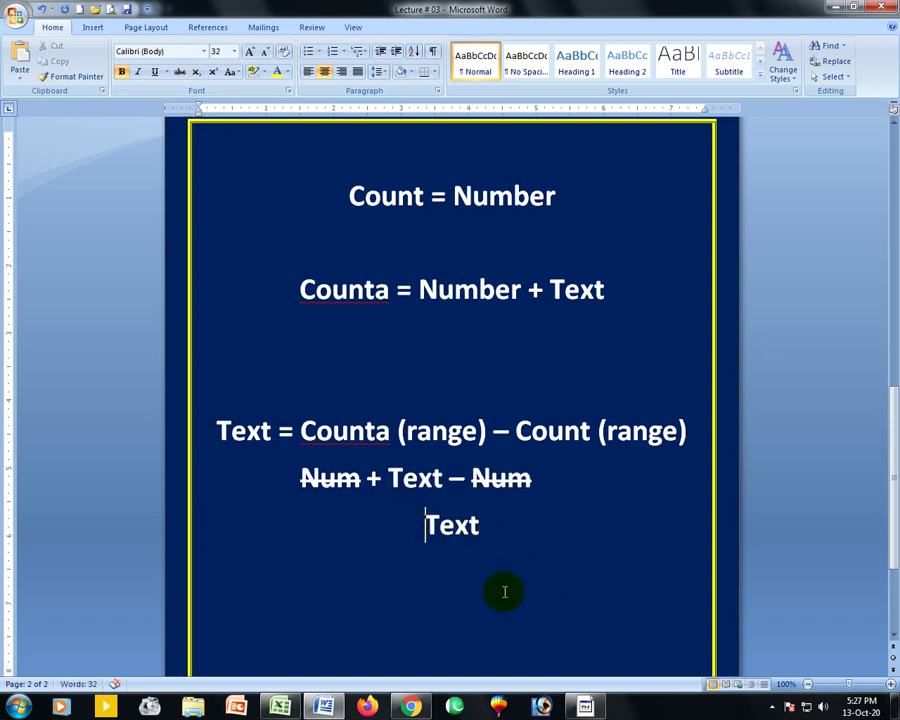
{"action": "type", "text": "="}
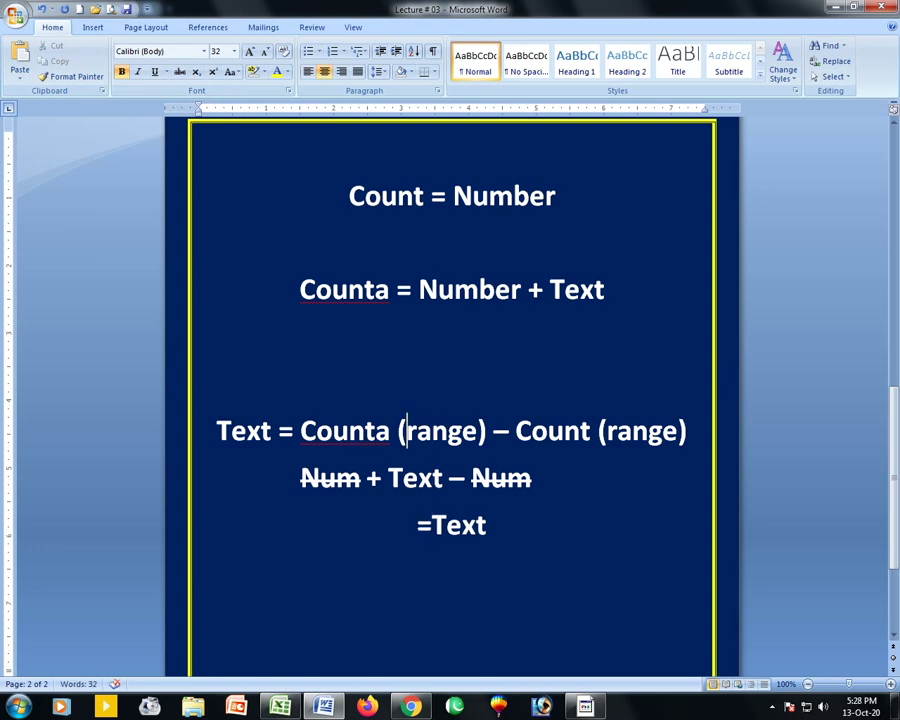
- Prefix the Num line with '=' so it reads '= Num + Text – Num'
{"action": "left_click", "coordinate": [301, 430]}
{"action": "left_click", "coordinate": [403, 476]}
{"action": "key", "text": "Right"}
{"action": "key", "text": "Up"}
{"action": "key", "text": "Right"}
{"action": "key", "text": "Right"}
{"action": "key", "text": "Right"}
{"action": "key", "text": "Right"}
{"action": "key", "text": "Right"}
{"action": "key", "text": "Right"}
{"action": "key", "text": "Right"}
{"action": "key", "text": "Down"}
{"action": "key", "text": "Left"}
{"action": "key", "text": "Left"}
{"action": "key", "text": "Left"}
{"action": "key", "text": "Left"}
{"action": "key", "text": "Left"}
{"action": "key", "text": "Left"}
{"action": "key", "text": "Left"}
{"action": "key", "text": "Left"}
{"action": "type", "text": "="}
{"action": "key", "text": "Down"}
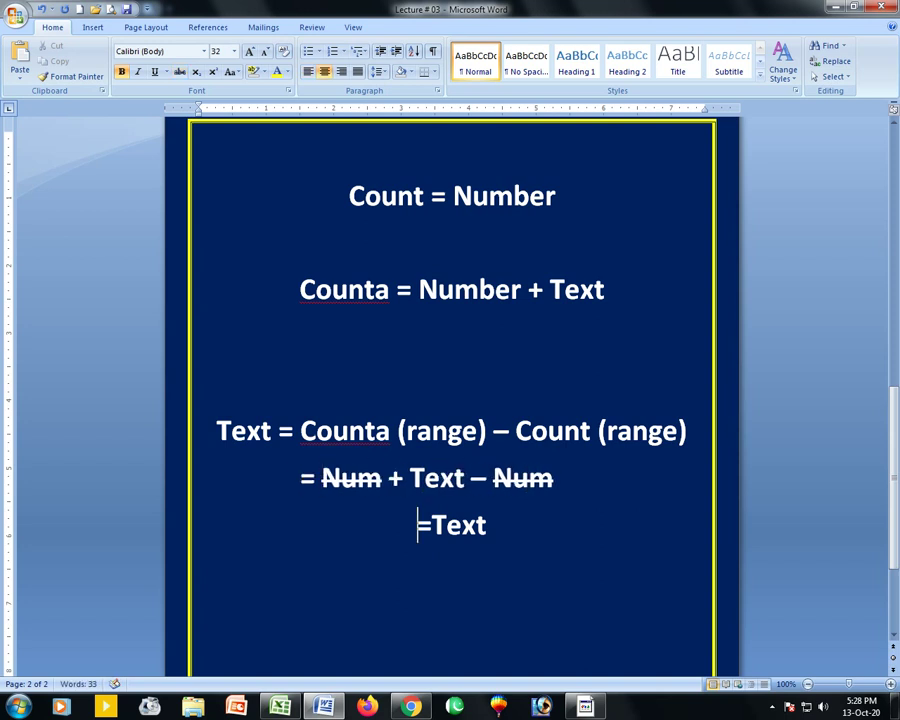
{"action": "key", "text": "Right"}
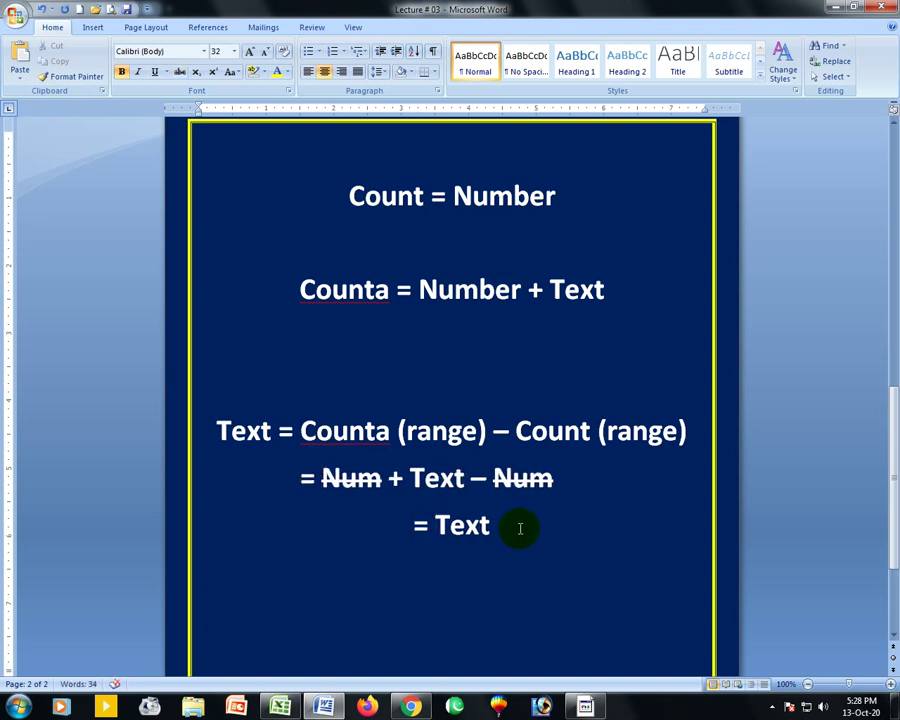
- Back in Excel, start the E7 formula with =COUNTA(B2:B16
{"action": "left_click", "coordinate": [280, 709]}
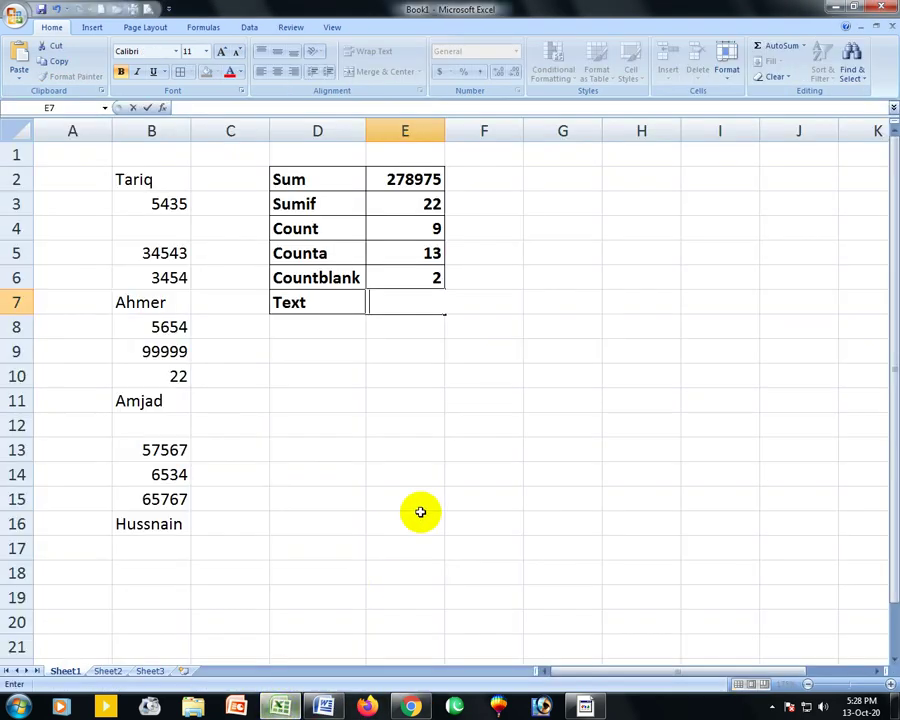
{"action": "type", "text": "="}
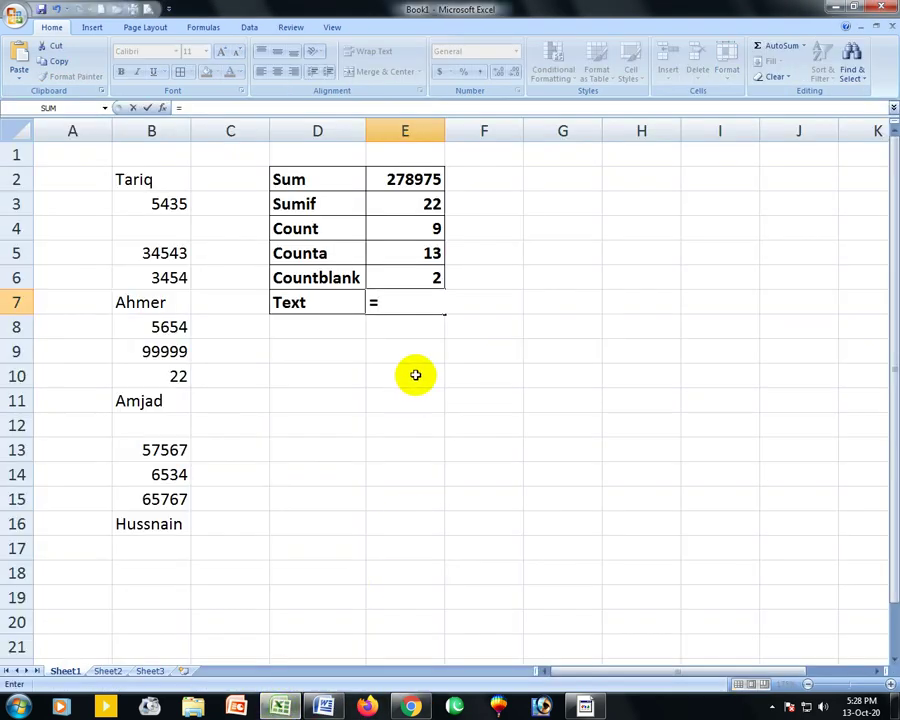
{"action": "type", "text": "couna("}
{"action": "key", "text": "Left"}
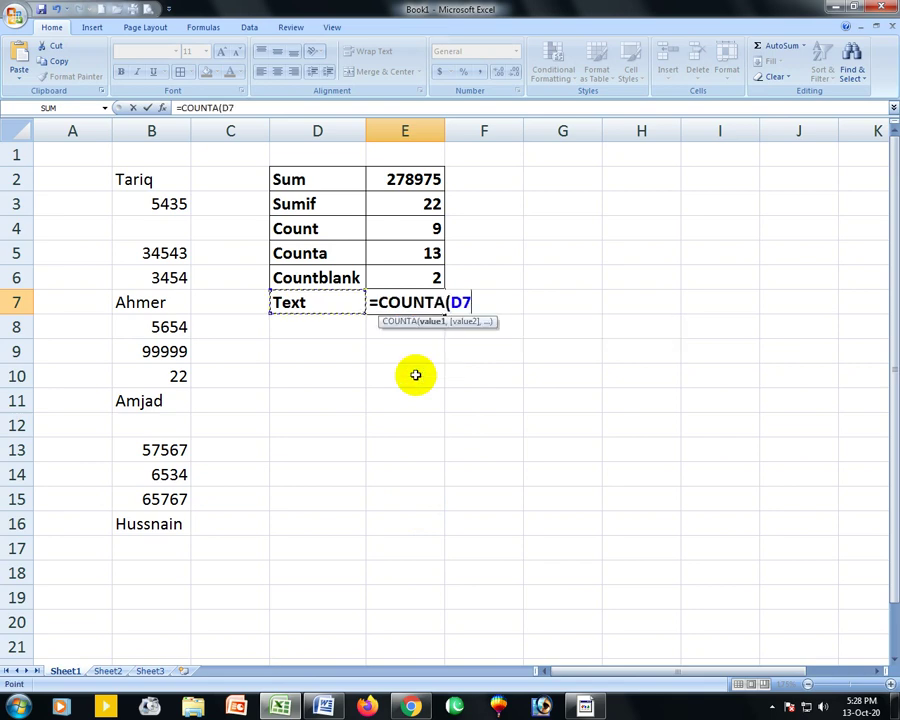
{"action": "key", "text": "Left"}
{"action": "key", "text": "Left"}
{"action": "key", "text": "Up"}
{"action": "key", "text": "Up"}
{"action": "key", "text": "Up"}
{"action": "key", "text": "Up"}
{"action": "key", "text": "Up"}
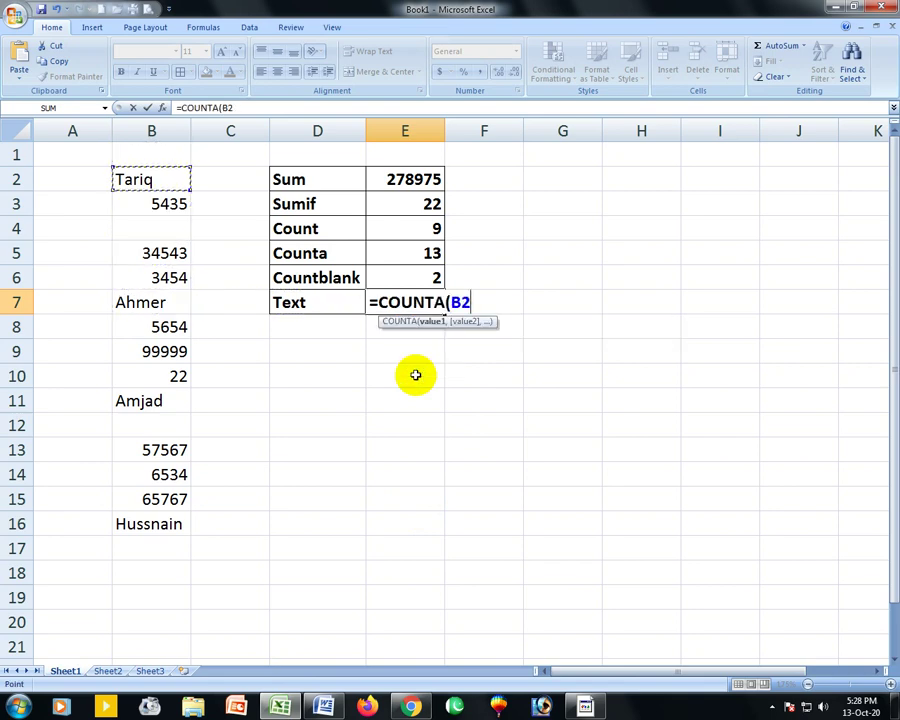
{"action": "key", "text": "shift+Down"}
{"action": "key", "text": "shift+Down"}
{"action": "key", "text": "shift+Down"}
{"action": "key", "text": "shift+Down"}
{"action": "key", "text": "shift+Down"}
{"action": "key", "text": "shift+Down"}
{"action": "key", "text": "shift+Down"}
{"action": "key", "text": "Up"}
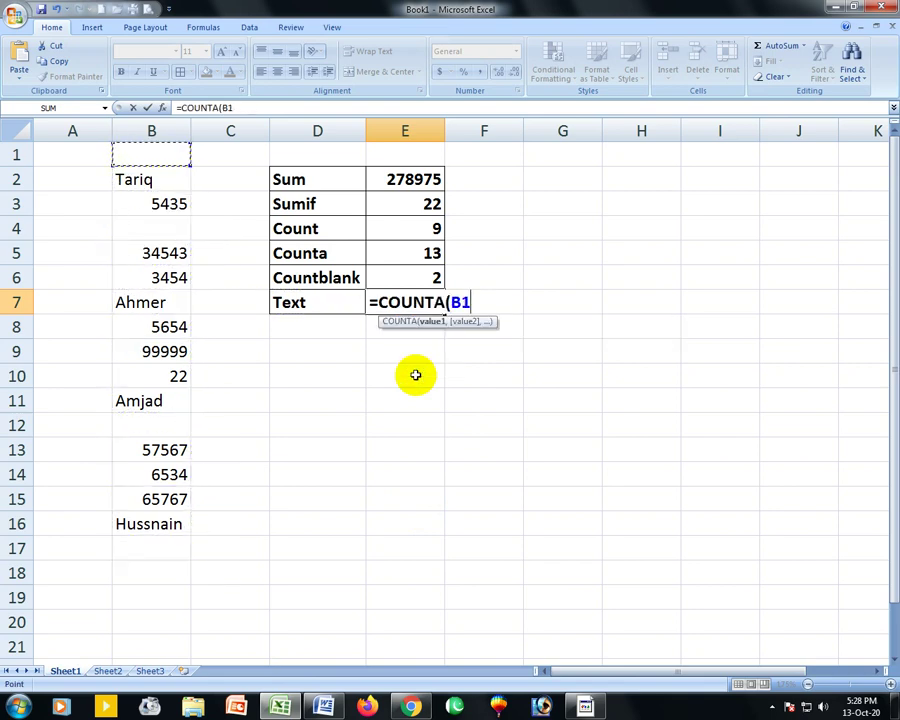
{"action": "key", "text": "Down"}
{"action": "key", "text": "shift+Down"}
{"action": "key", "text": "shift+Down"}
{"action": "key", "text": "shift+Down"}
{"action": "key", "text": "shift+Down"}
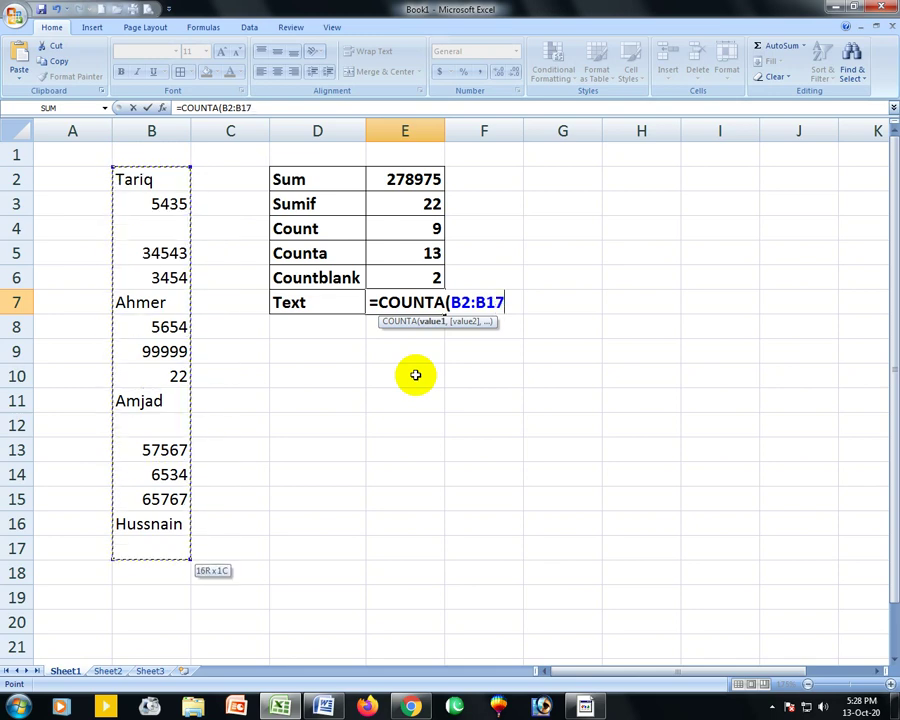
{"action": "key", "text": "shift+Up"}
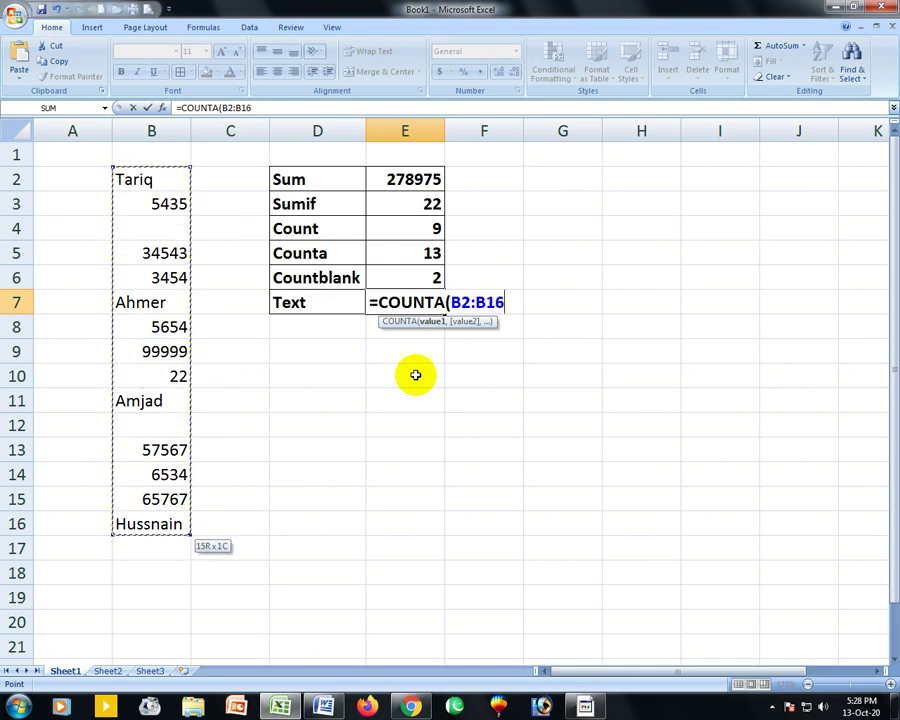
{"action": "type", "text": ")"}
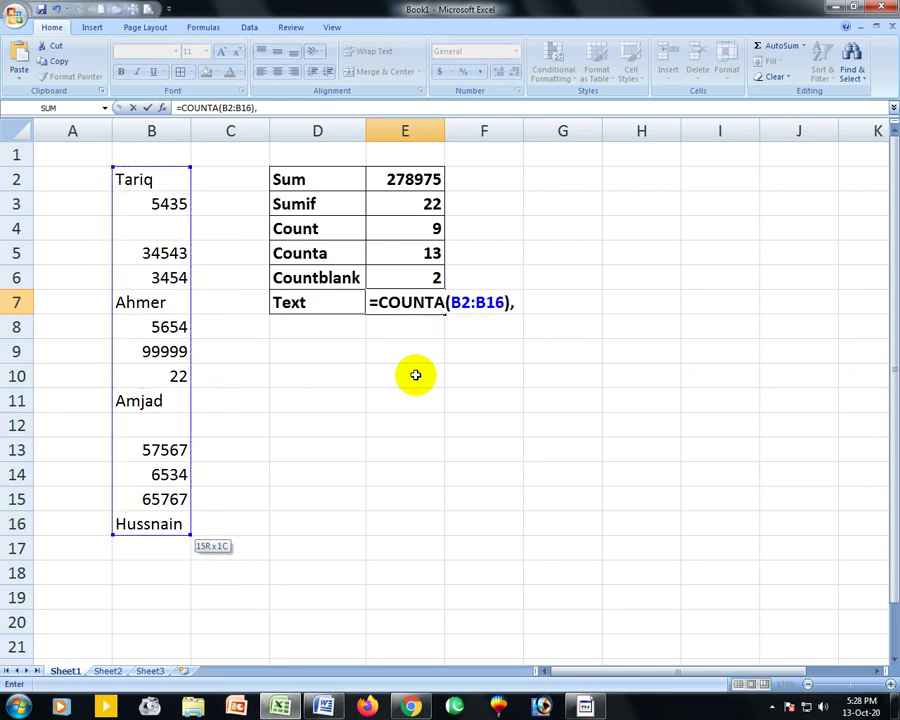
{"action": "key", "text": "BackSpace"}
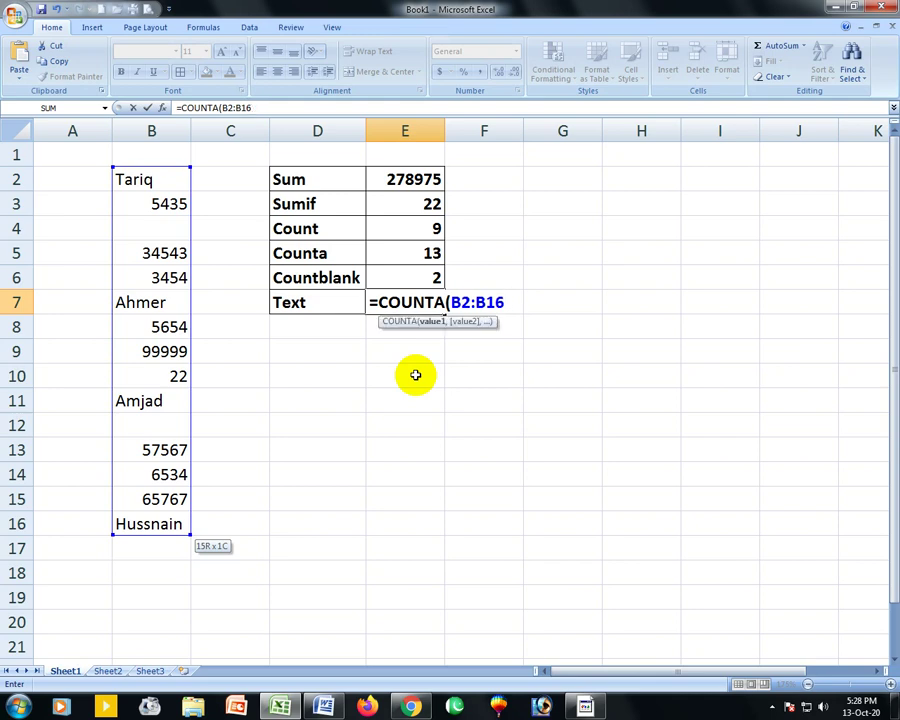
- Complete it as =COUNTA(B2:B16)-COUNT(B2:B16) so E7 returns 4
{"action": "type", "text": ")-co"}
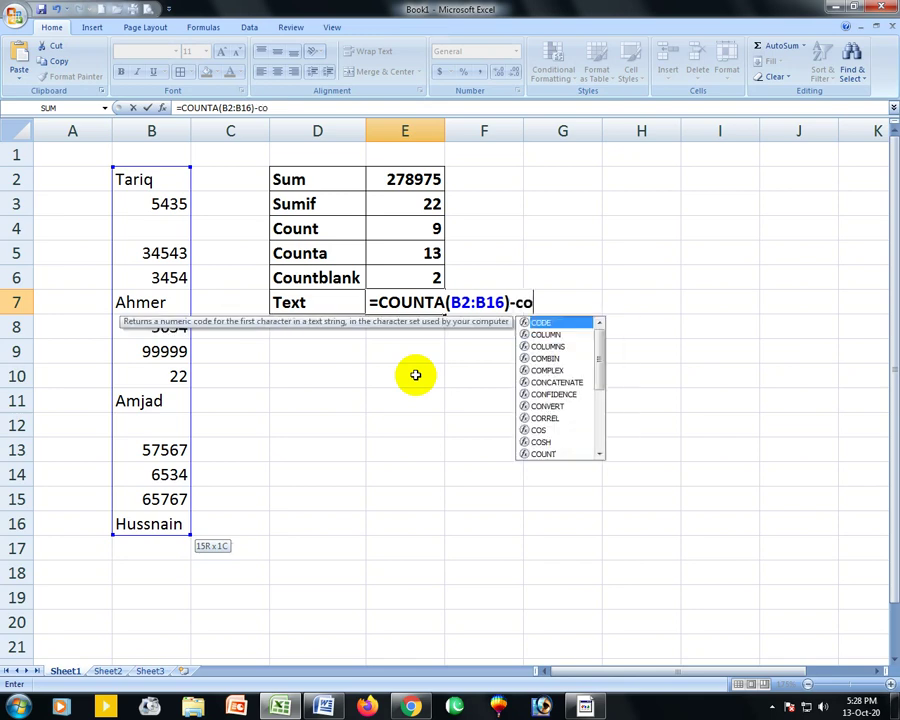
{"action": "type", "text": "u"}
{"action": "key", "text": "Tab"}
{"action": "key", "text": "Left"}
{"action": "key", "text": "Left"}
{"action": "key", "text": "Left"}
{"action": "key", "text": "Up"}
{"action": "key", "text": "Up"}
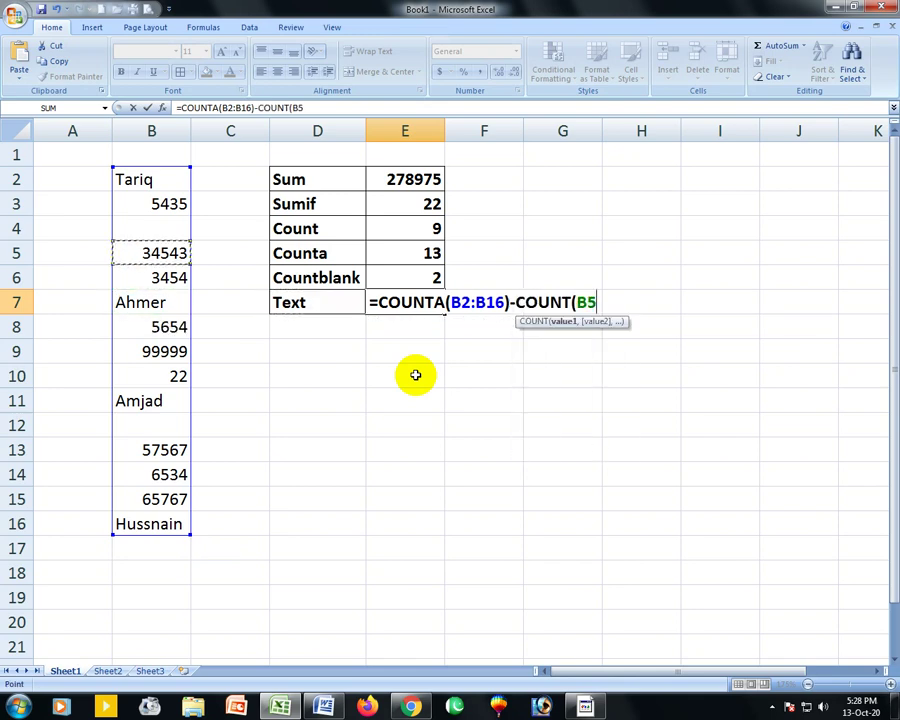
{"action": "key", "text": "Up"}
{"action": "key", "text": "Up"}
{"action": "key", "text": "Up"}
{"action": "key", "text": "shift+Down"}
{"action": "key", "text": "shift+Down"}
{"action": "key", "text": "shift+Down"}
{"action": "key", "text": "shift+Down"}
{"action": "key", "text": "shift+Down"}
{"action": "key", "text": "shift+Down"}
{"action": "key", "text": "shift+Down"}
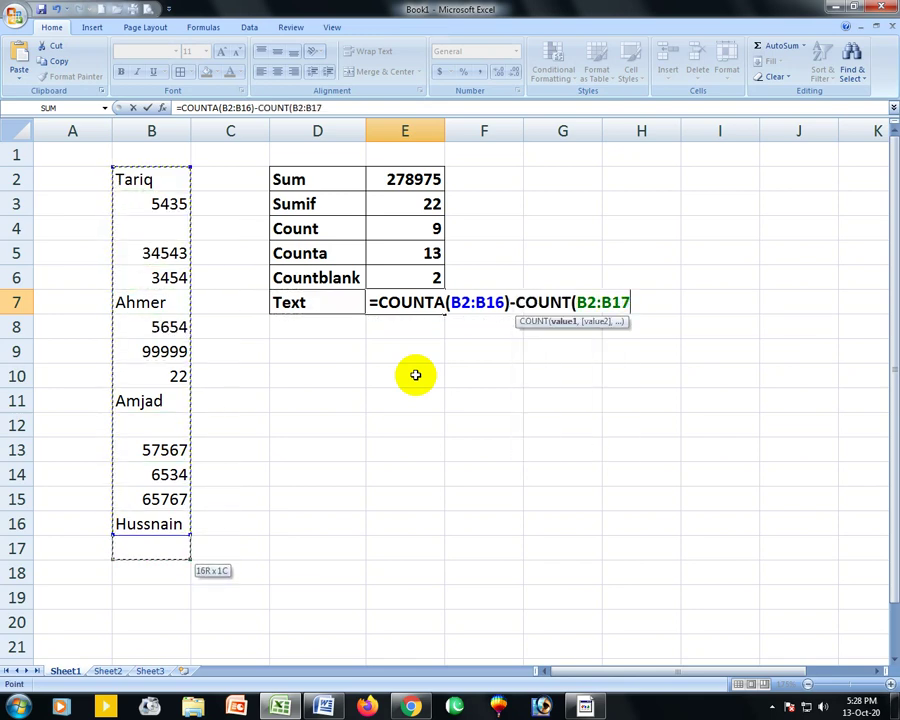
{"action": "key", "text": "shift+Up"}
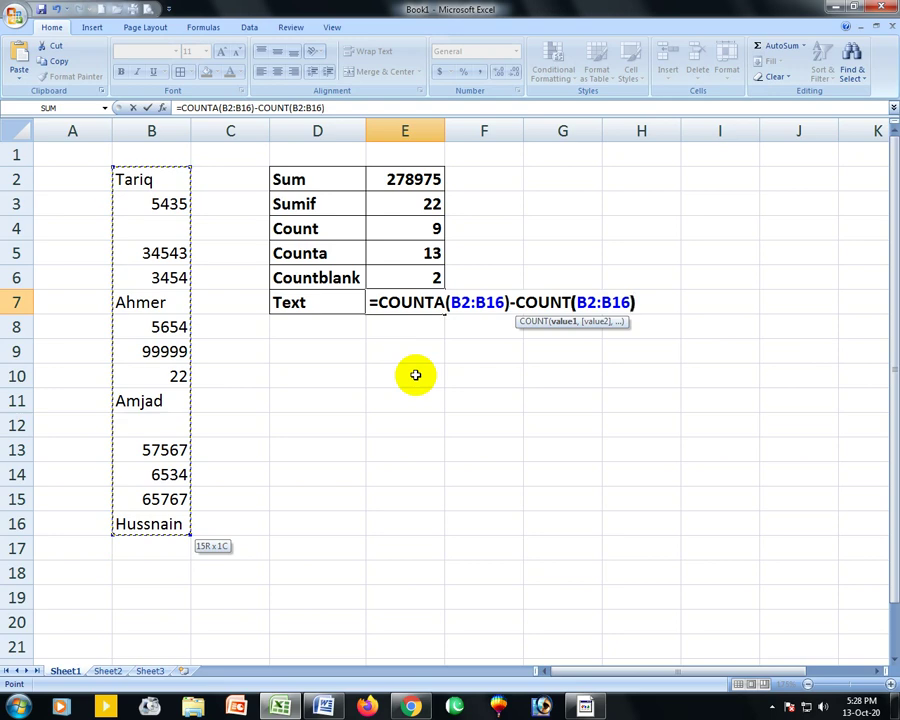
{"action": "key", "text": "Return"}
{"action": "key", "text": "Up"}
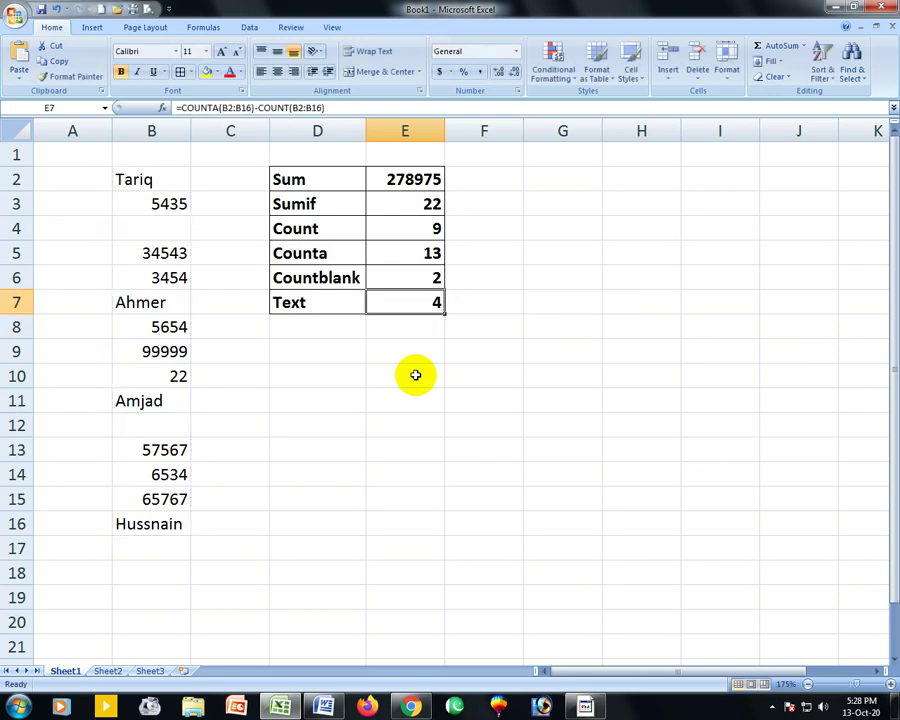
{"action": "key", "text": "Left"}
{"action": "key", "text": "Left"}
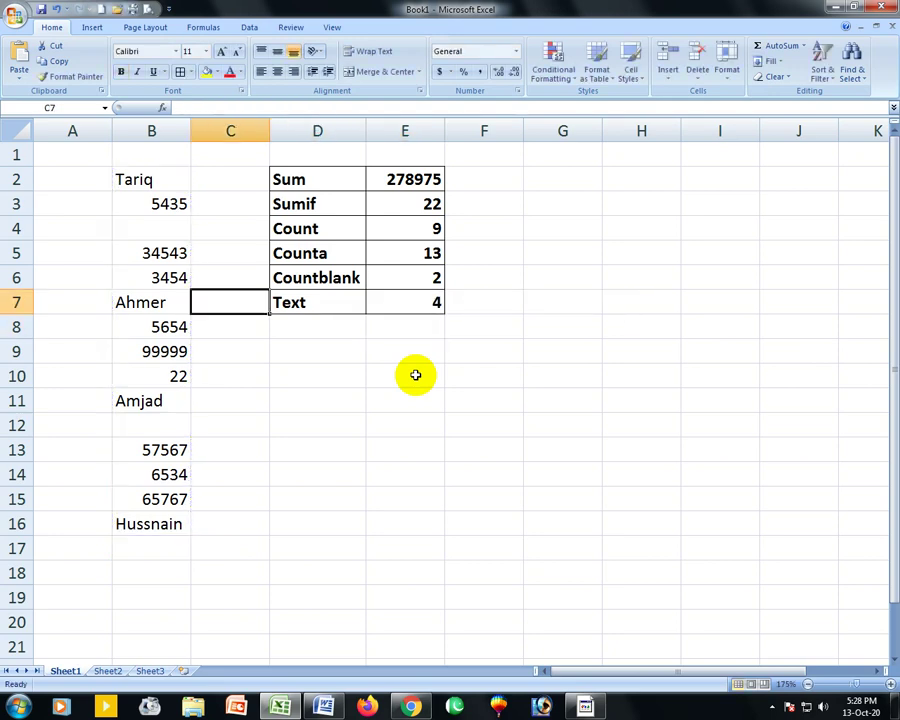
{"action": "key", "text": "Left"}
{"action": "key", "text": "Up"}
{"action": "key", "text": "Up"}
{"action": "key", "text": "Up"}
{"action": "key", "text": "Up"}
{"action": "key", "text": "Down"}
{"action": "key", "text": "Down"}
{"action": "key", "text": "Down"}
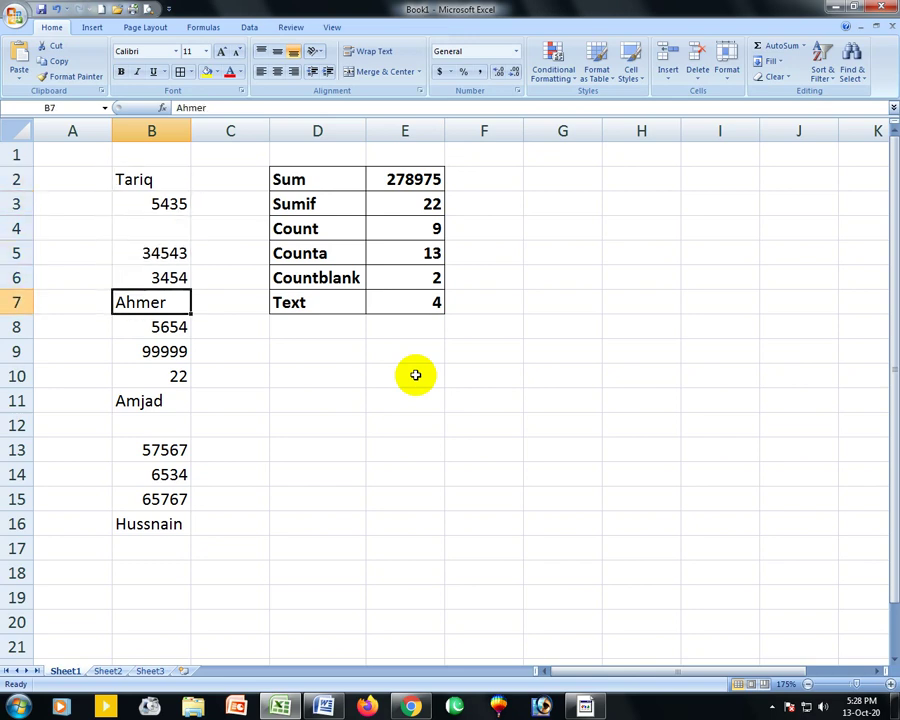
{"action": "key", "text": "Right"}
{"action": "key", "text": "Right"}
{"action": "key", "text": "Right"}
{"action": "key", "text": "Right"}
{"action": "key", "text": "Right"}
{"action": "key", "text": "Right"}
{"action": "key", "text": "Right"}
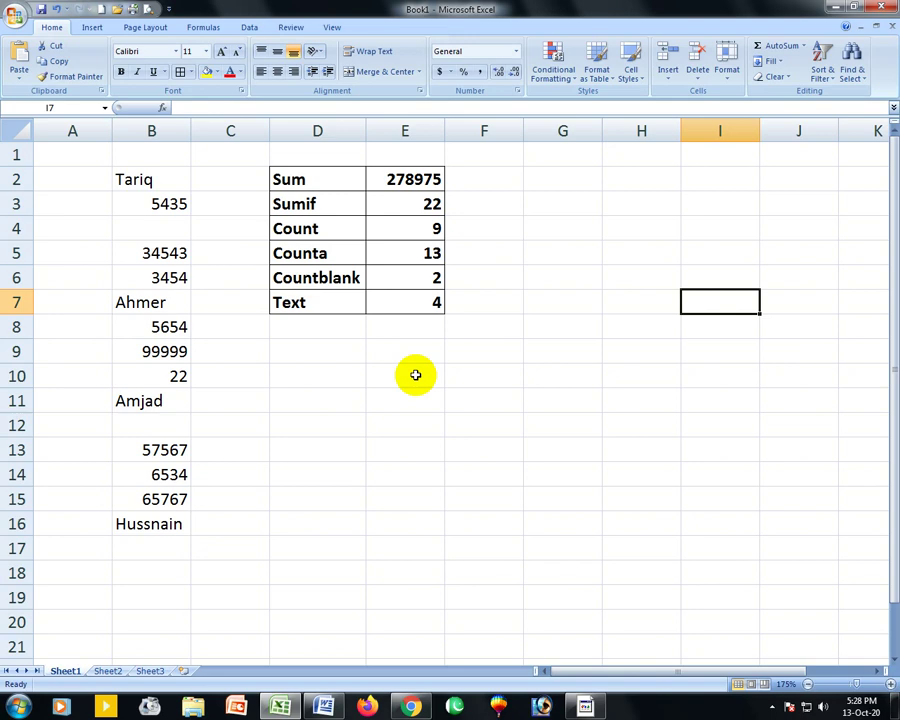
- Show formulas instead of results and AutoFit column E so each formula displays in full
{"action": "key", "text": "ctrl+grave"}
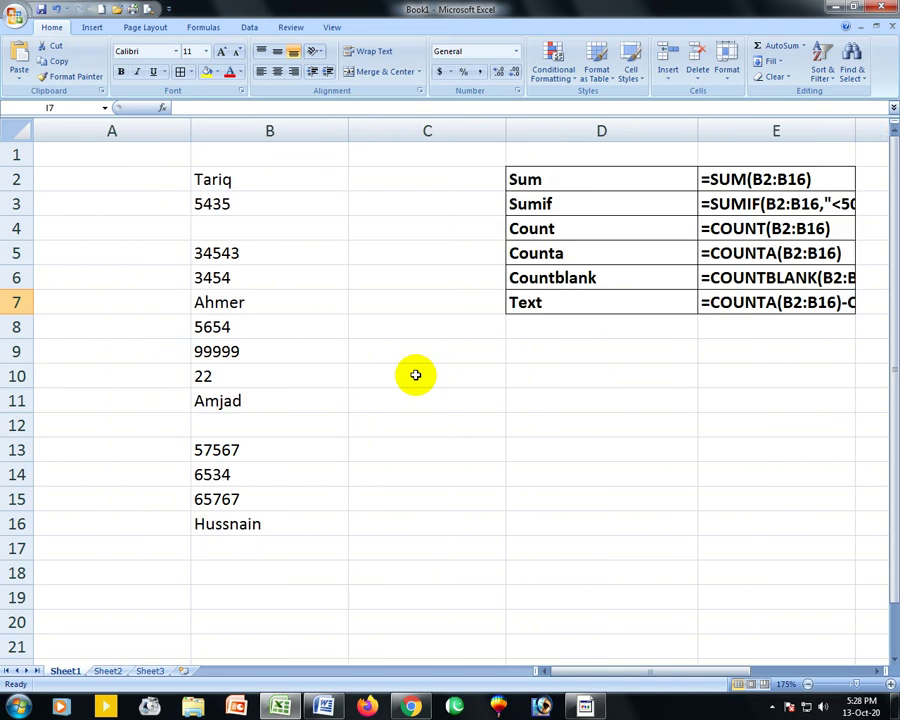
{"action": "left_click", "coordinate": [878, 671]}
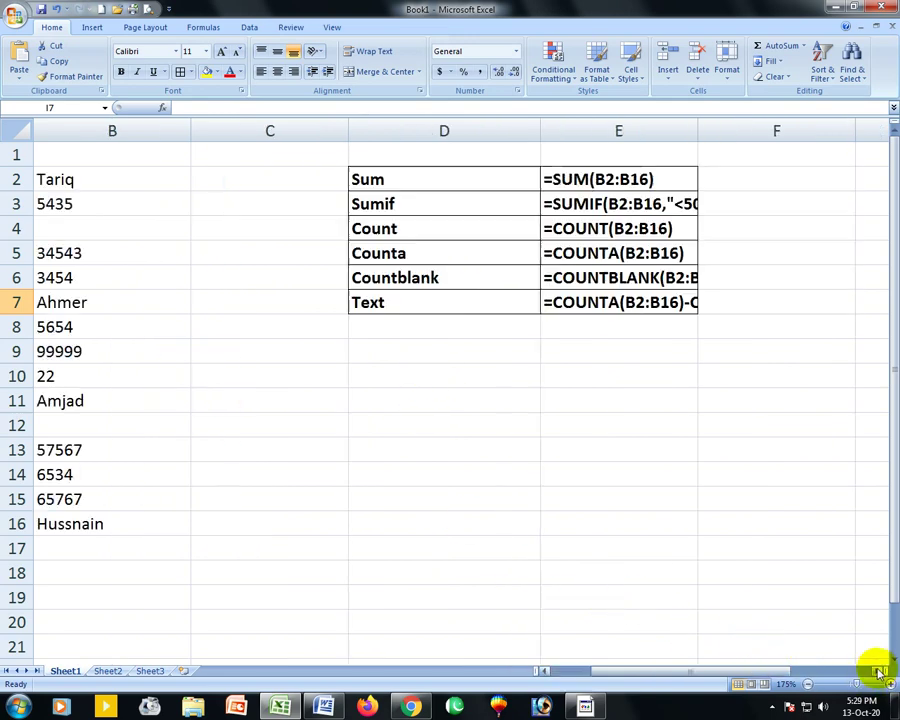
{"action": "left_click", "coordinate": [878, 671]}
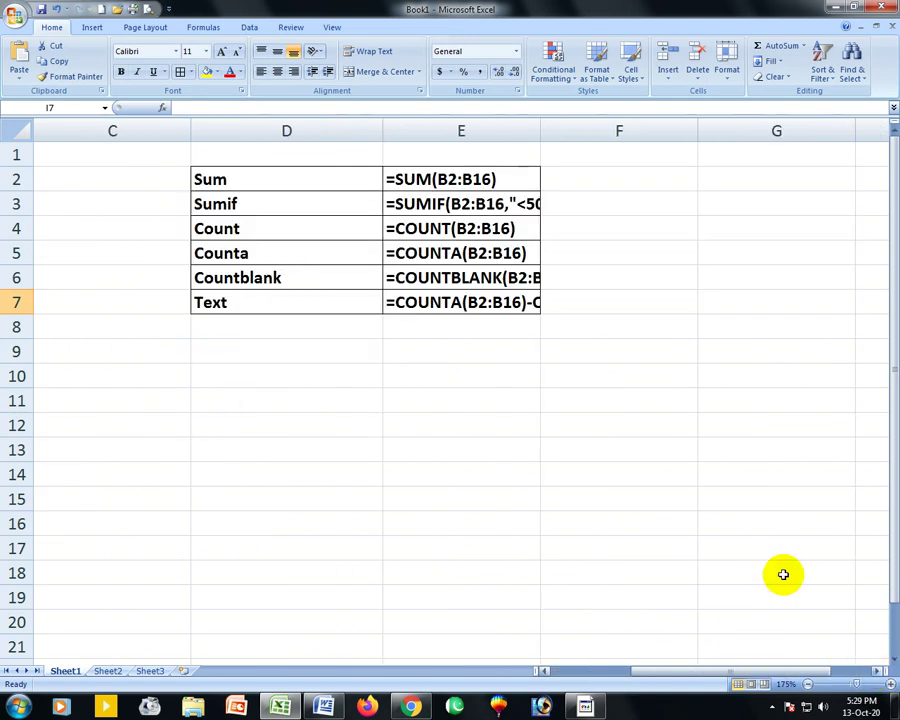
{"action": "left_click", "coordinate": [17, 130]}
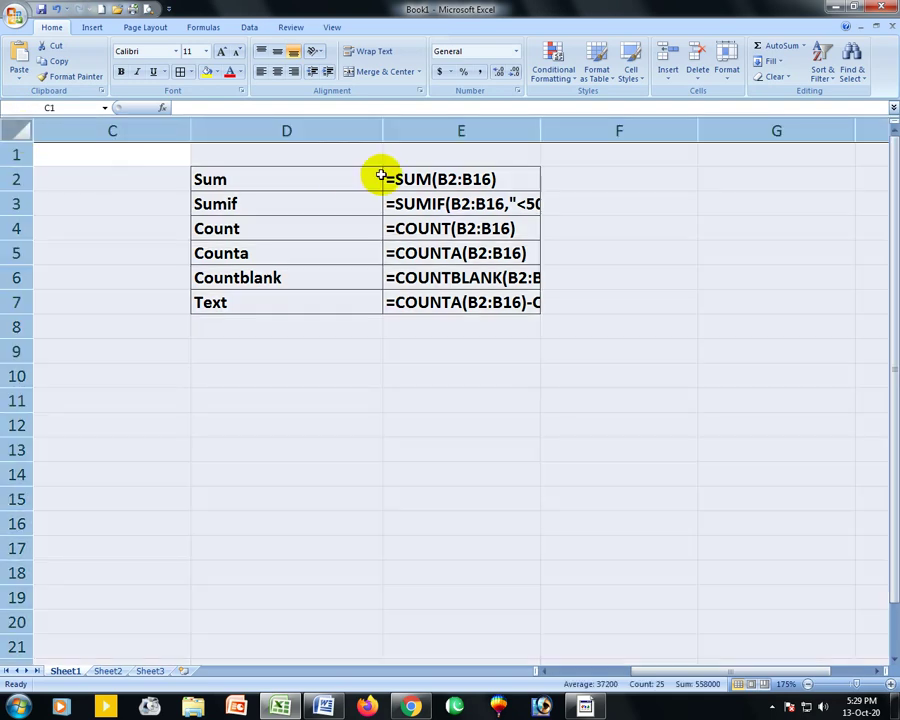
{"action": "double_click", "coordinate": [539, 130]}
{"action": "left_click", "coordinate": [546, 353]}
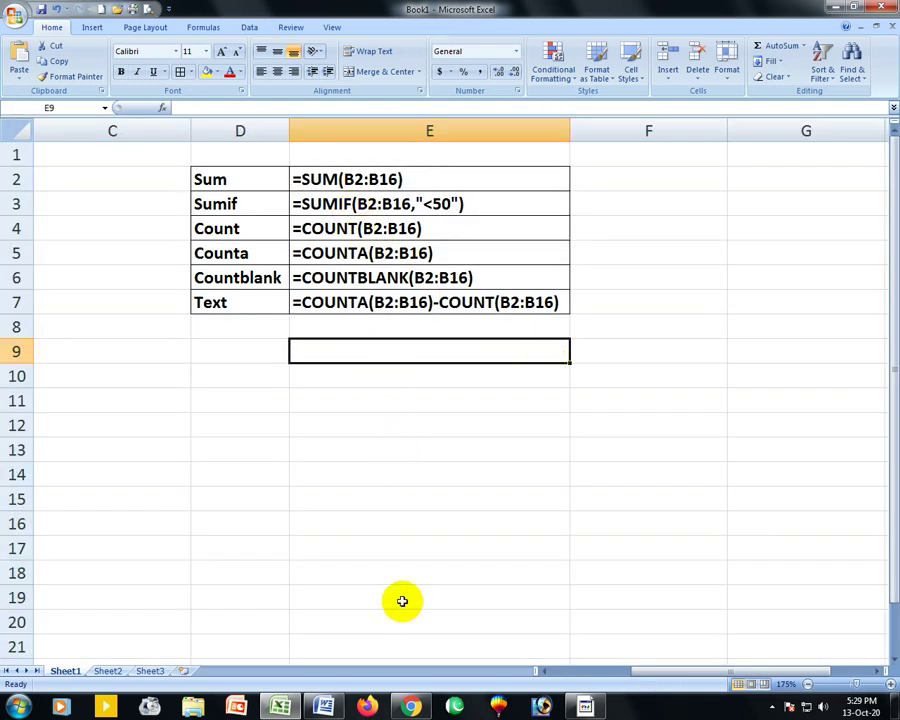
{"action": "left_click", "coordinate": [540, 670]}
{"action": "left_click", "coordinate": [540, 670]}
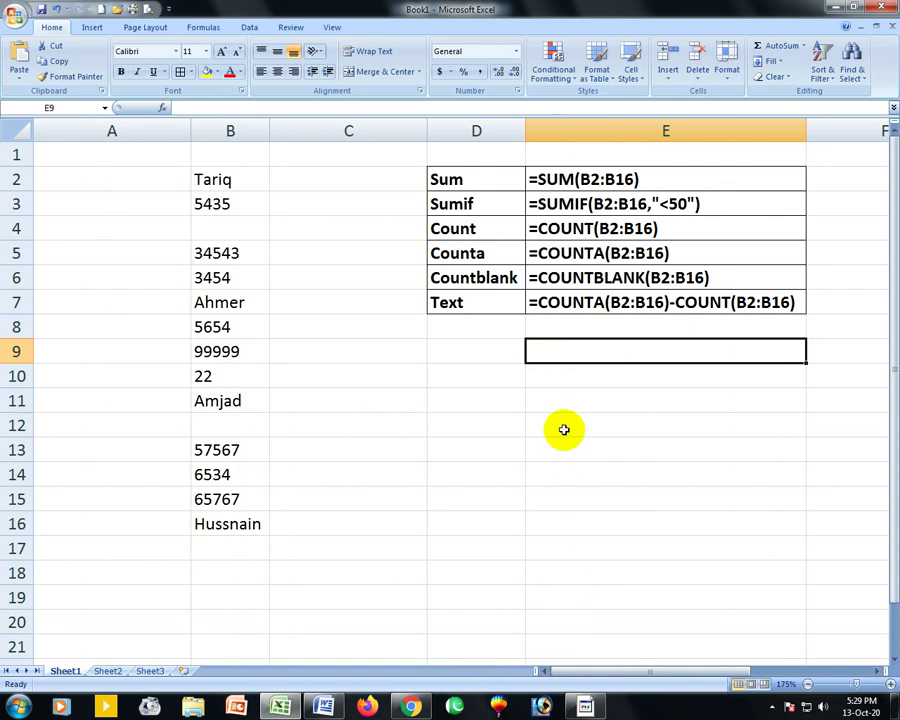
{"action": "left_click", "coordinate": [644, 548]}
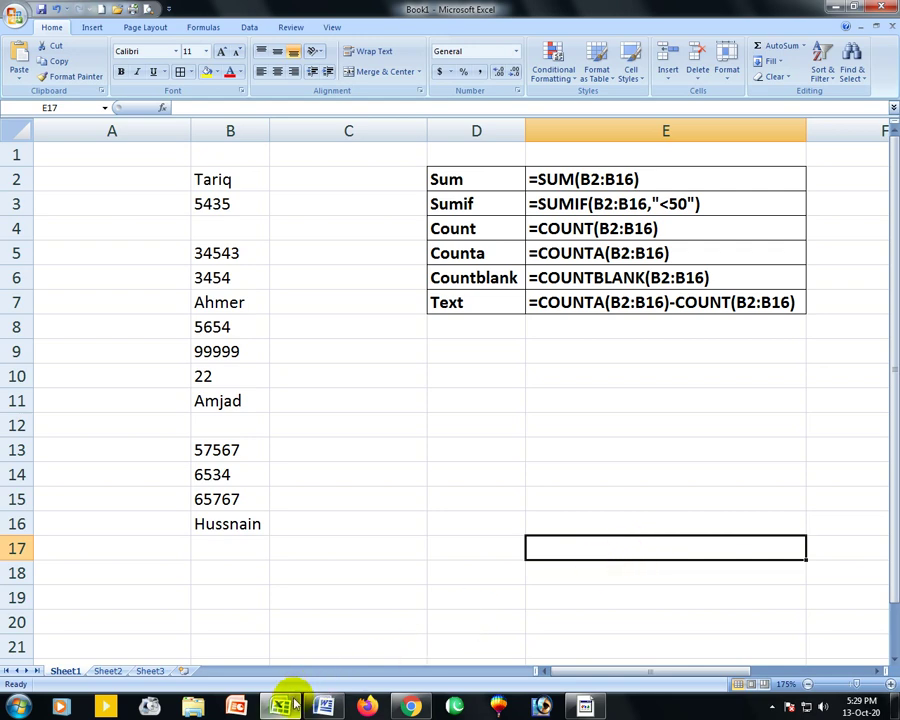
- Return to the Lecture # 03 Word notes and scroll through the formula list
{"action": "left_click", "coordinate": [323, 707]}
{"action": "scroll", "coordinate": [360, 540], "scroll_direction": "up", "scroll_amount": 10}
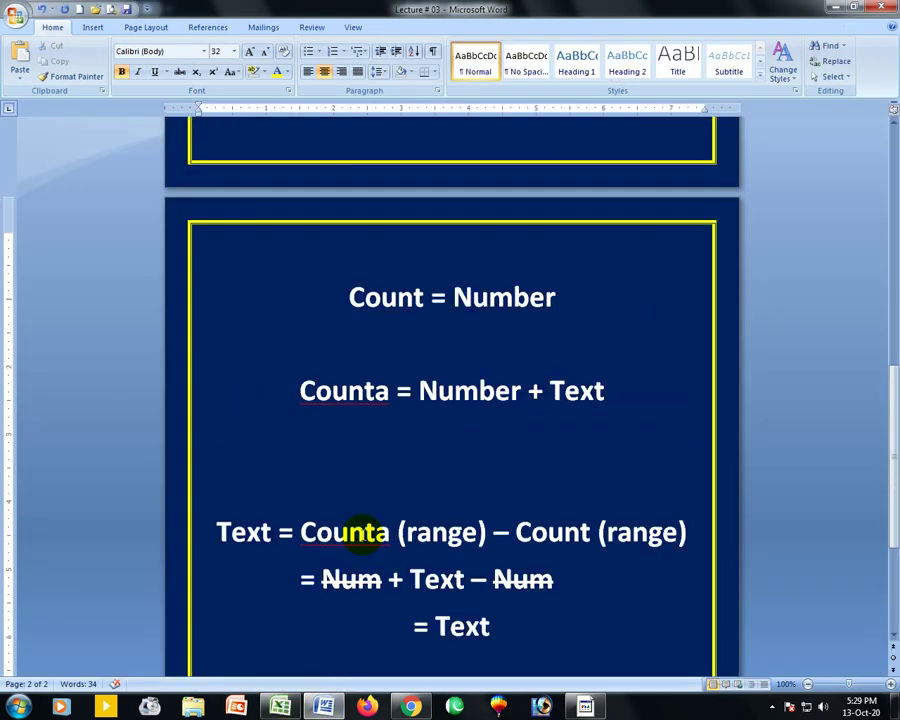
{"action": "scroll", "coordinate": [390, 430], "scroll_direction": "down", "scroll_amount": 2}
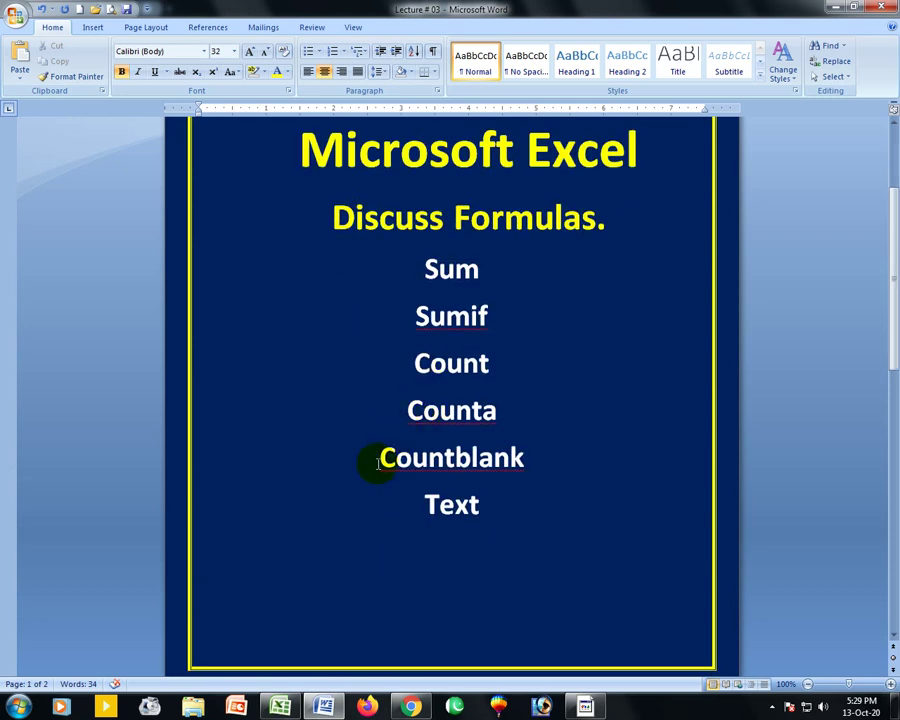
{"action": "left_click_drag", "start_coordinate": [378, 460], "coordinate": [556, 450]}
{"action": "left_click", "coordinate": [456, 508]}
{"action": "scroll", "coordinate": [460, 512], "scroll_direction": "down", "scroll_amount": 4}
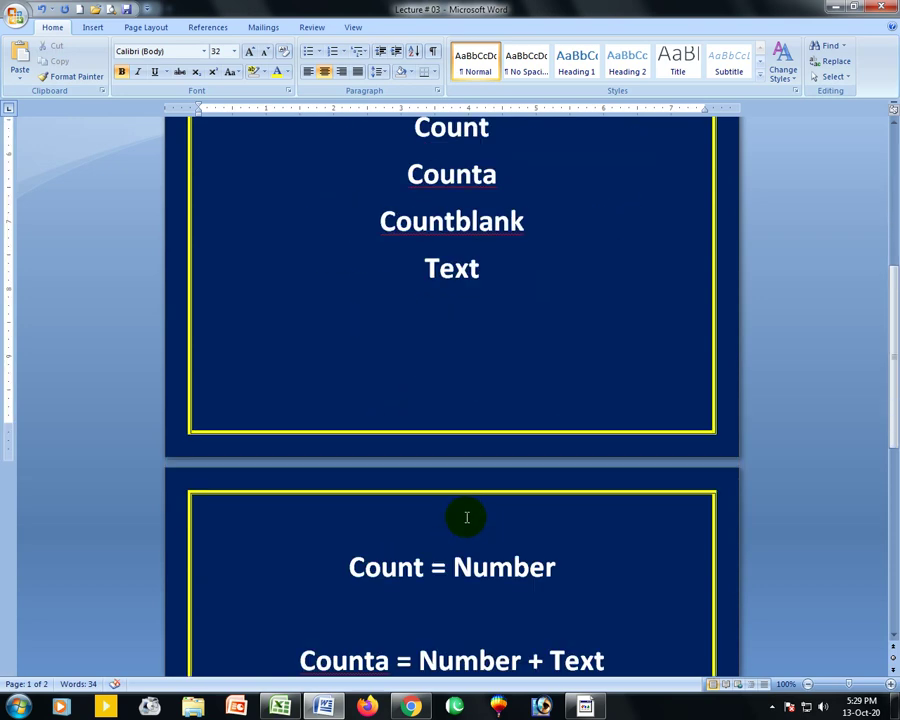
{"action": "scroll", "coordinate": [462, 514], "scroll_direction": "down", "scroll_amount": 4}
{"action": "scroll", "coordinate": [465, 517], "scroll_direction": "down", "scroll_amount": 2}
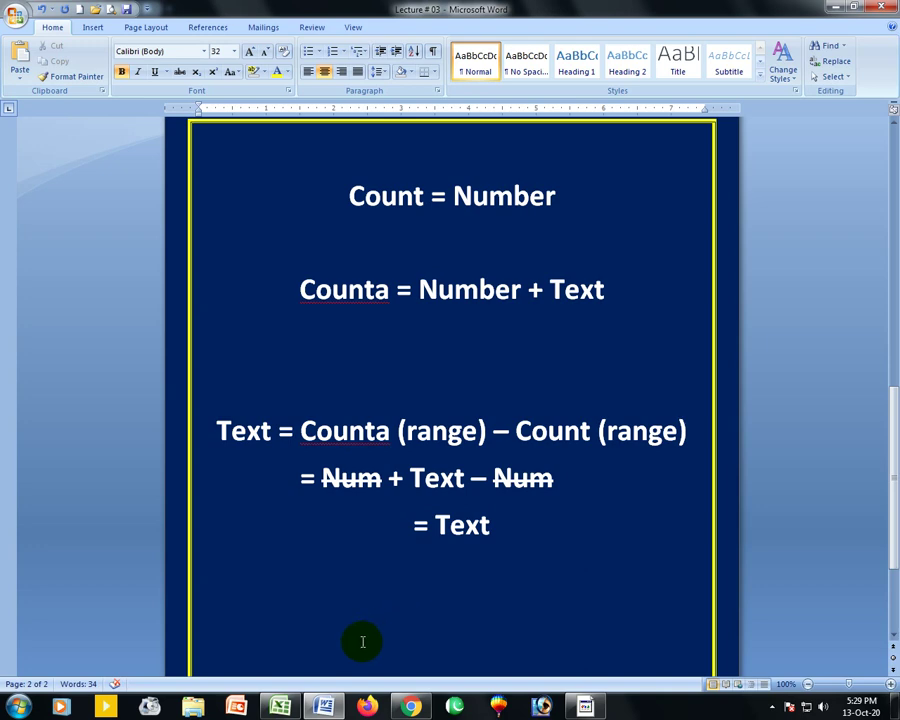
- Glance at the Excel sheet, then go back to the Word notes
{"action": "mouse_move", "coordinate": [318, 707]}
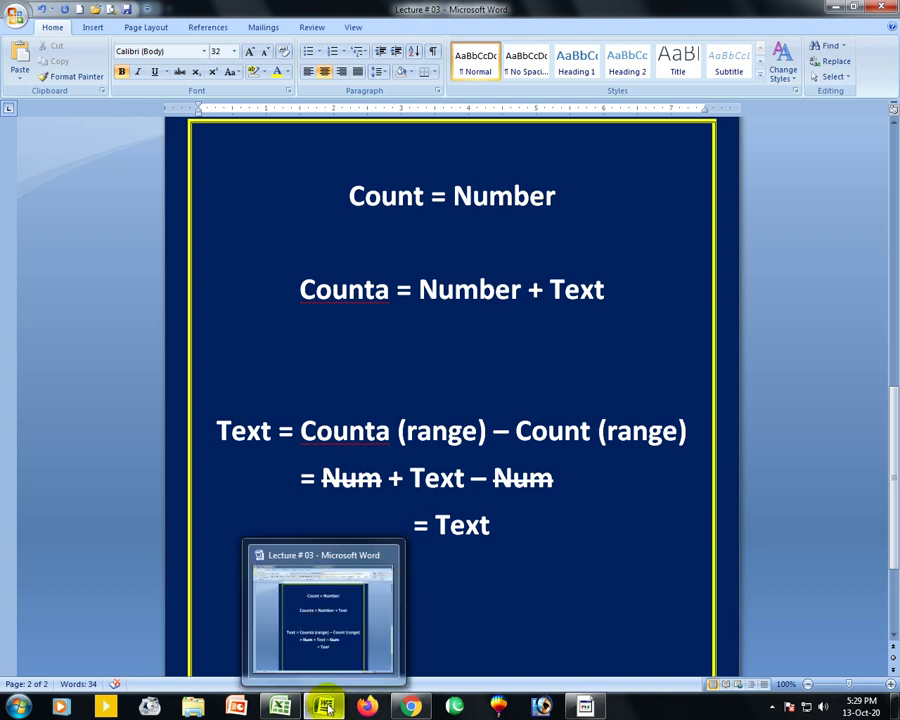
{"action": "left_click", "coordinate": [280, 707]}
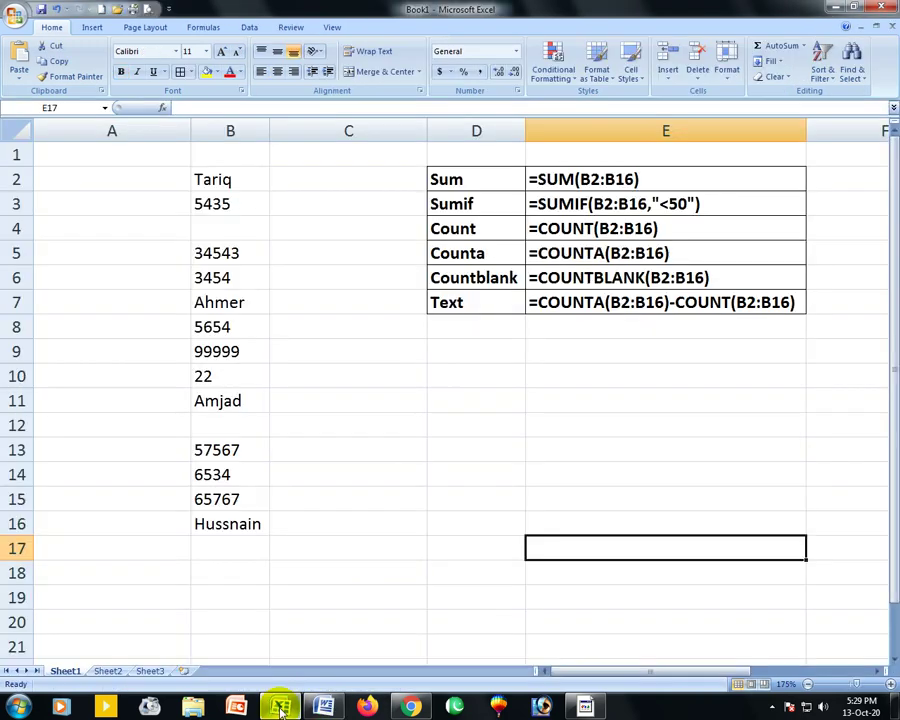
{"action": "left_click", "coordinate": [383, 513]}
{"action": "left_click", "coordinate": [323, 707]}
- Scroll back to the top of page 1 with the Lecture # 03 title
{"action": "scroll", "coordinate": [380, 444], "scroll_direction": "up", "scroll_amount": 8}
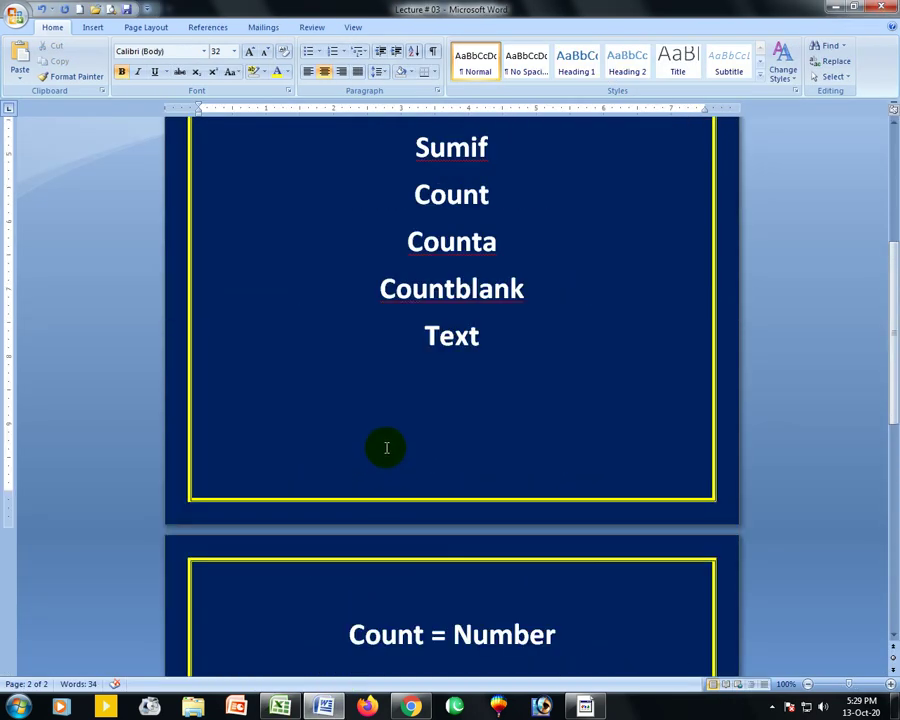
{"action": "scroll", "coordinate": [421, 373], "scroll_direction": "up", "scroll_amount": 4}
{"action": "scroll", "coordinate": [421, 373], "scroll_direction": "up", "scroll_amount": 2}
{"action": "left_click", "coordinate": [342, 267]}
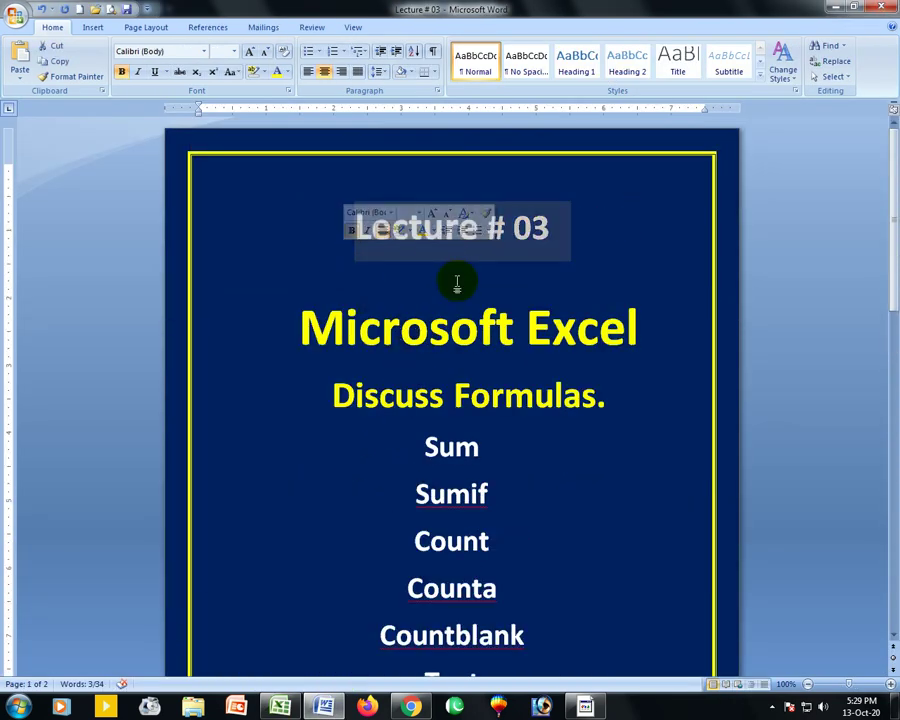
{"action": "left_click_drag", "start_coordinate": [311, 222], "coordinate": [530, 227]}
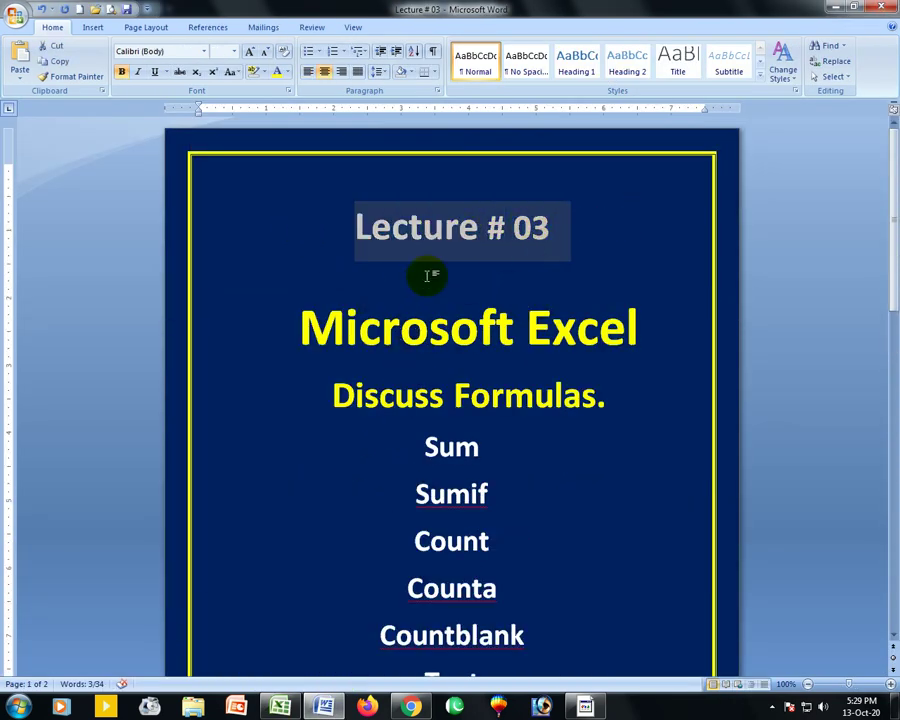
{"action": "left_click", "coordinate": [342, 230]}
{"action": "left_click", "coordinate": [385, 327]}
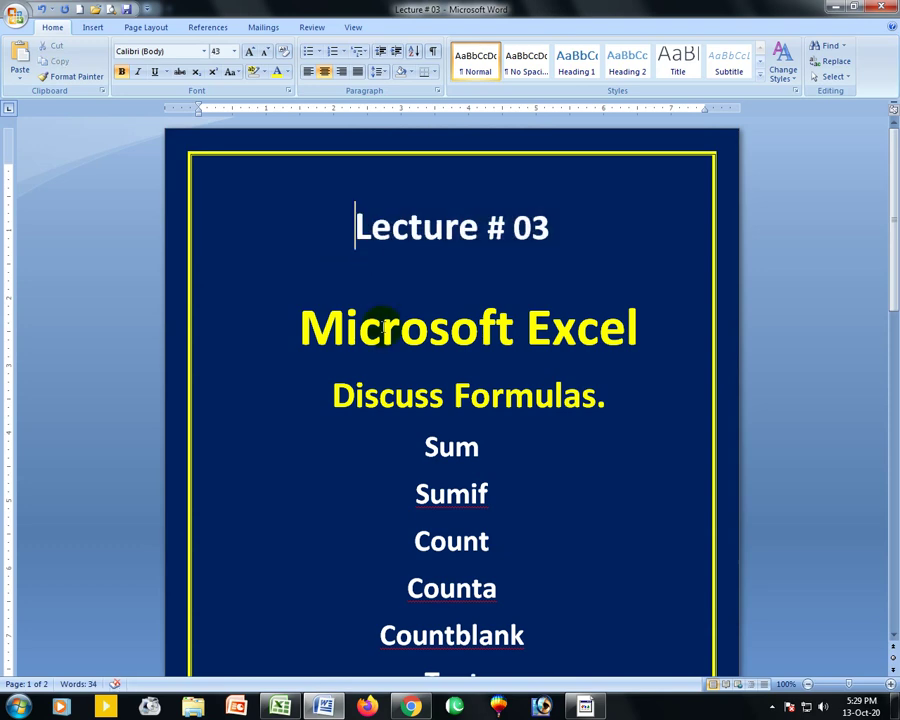